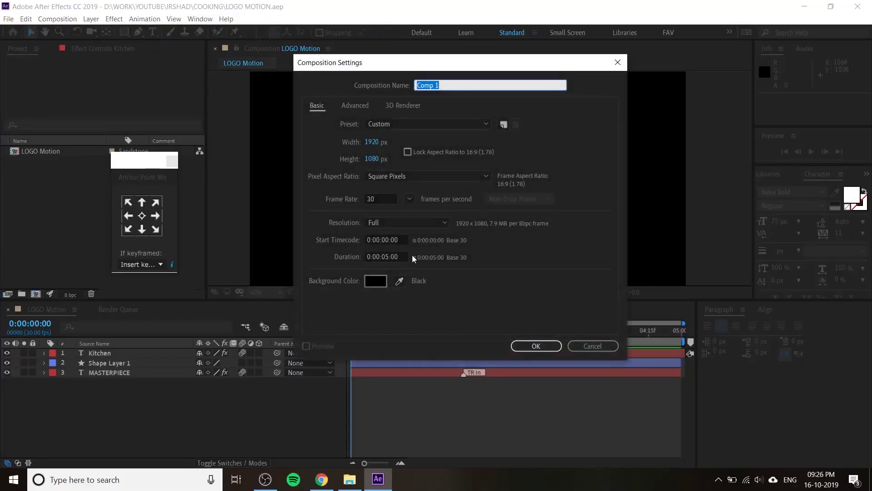
# Create a composition named NEXT VIDEO with a duration of 0:00:07:00, keeping the other settings
pyautogui.write('XT VIDEO')
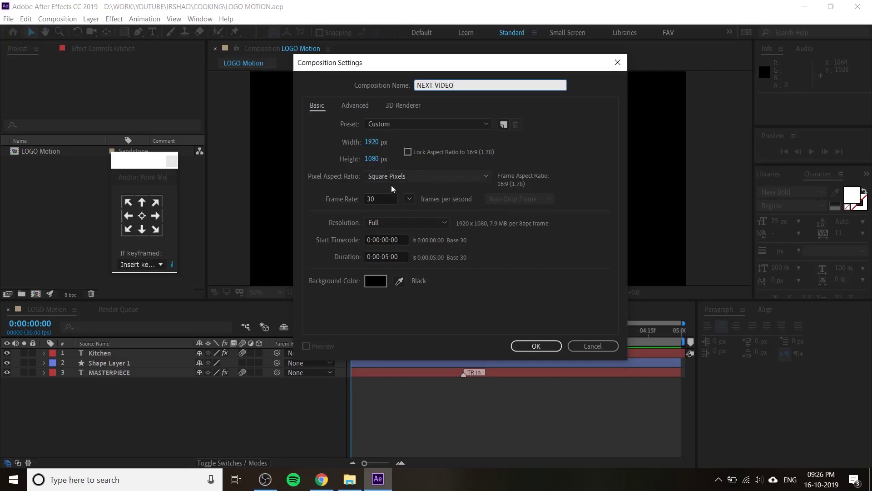
pyautogui.click(387, 255)
pyautogui.write('7')
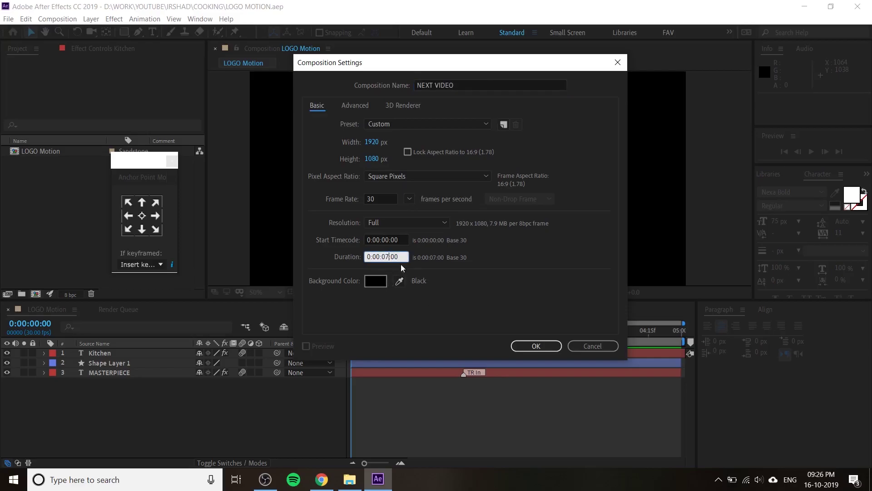
pyautogui.click(533, 345)
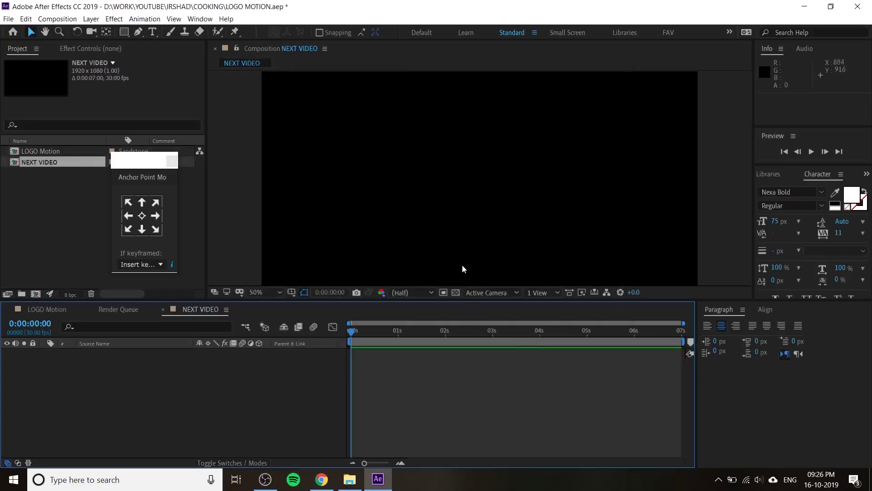
# Import the LOGO Motion MOV file from the COOKING folder into the project
pyautogui.click(272, 291)
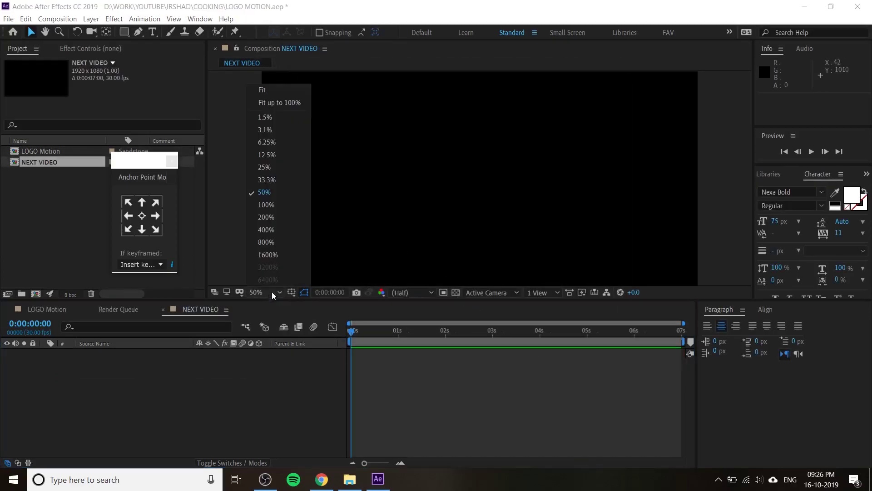
pyautogui.click(290, 104)
pyautogui.click(171, 392)
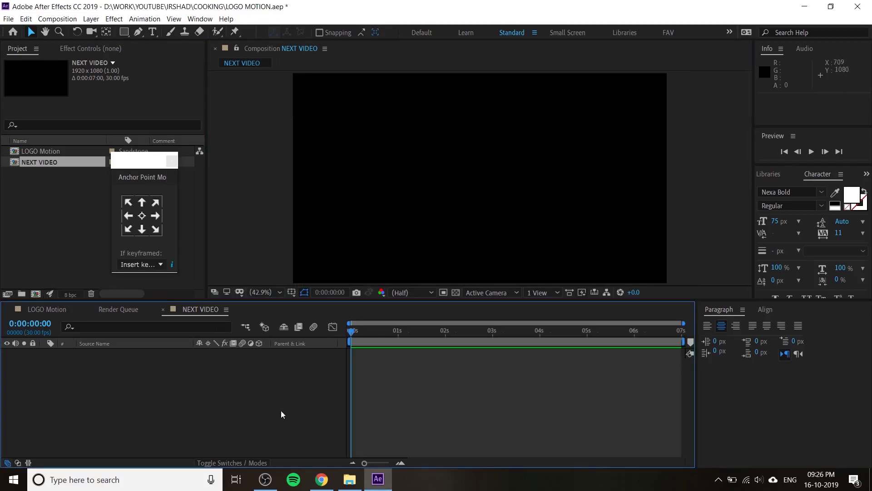
pyautogui.click(350, 479)
pyautogui.moveTo(441, 119); pyautogui.dragTo(62, 247)
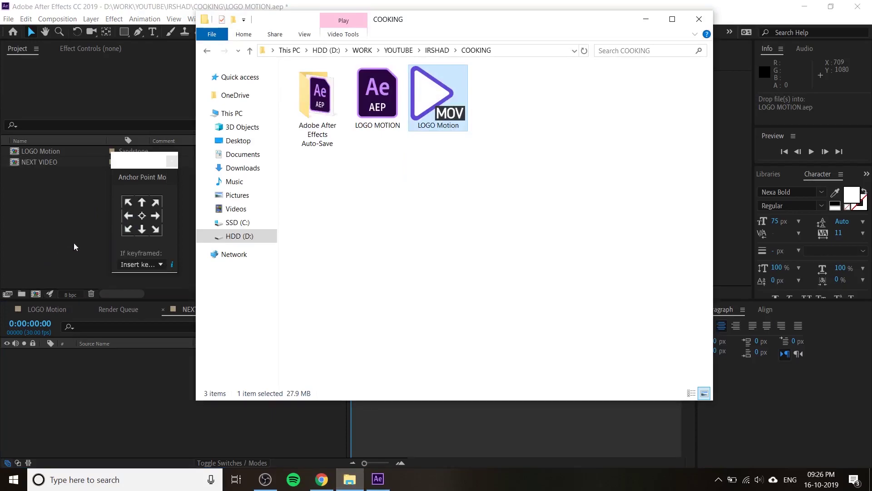
pyautogui.click(73, 243)
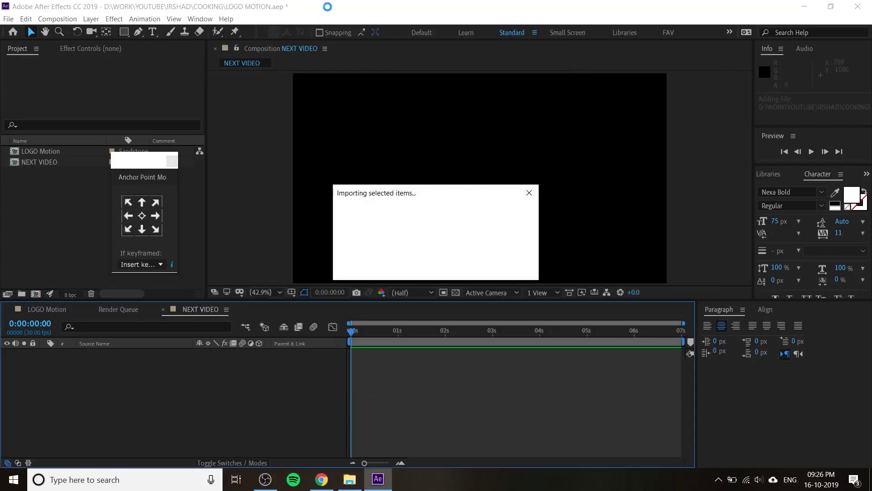
pyautogui.click(99, 191)
# Move the floating anchor point panel off the project list into the empty area beside the composition frame
pyautogui.moveTo(157, 170); pyautogui.dragTo(730, 64)
pyautogui.press('h')
pyautogui.moveTo(578, 202); pyautogui.dragTo(543, 202)
pyautogui.press('v')
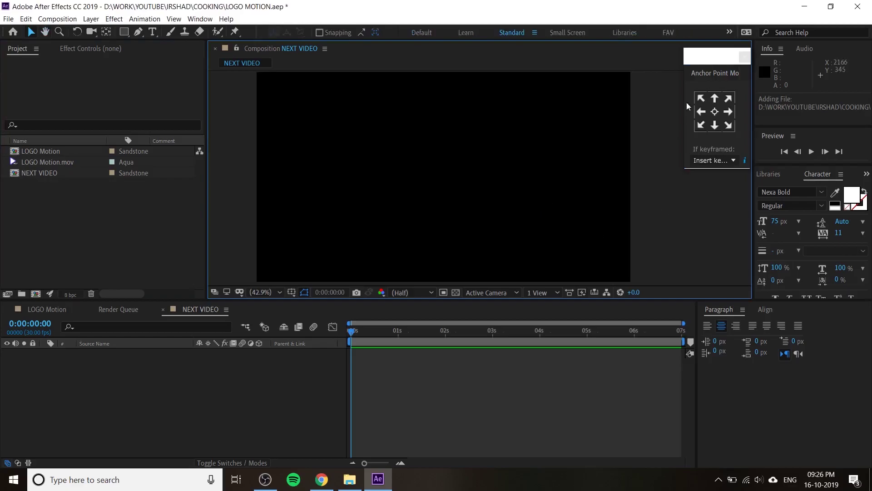
pyautogui.moveTo(716, 60); pyautogui.dragTo(696, 117)
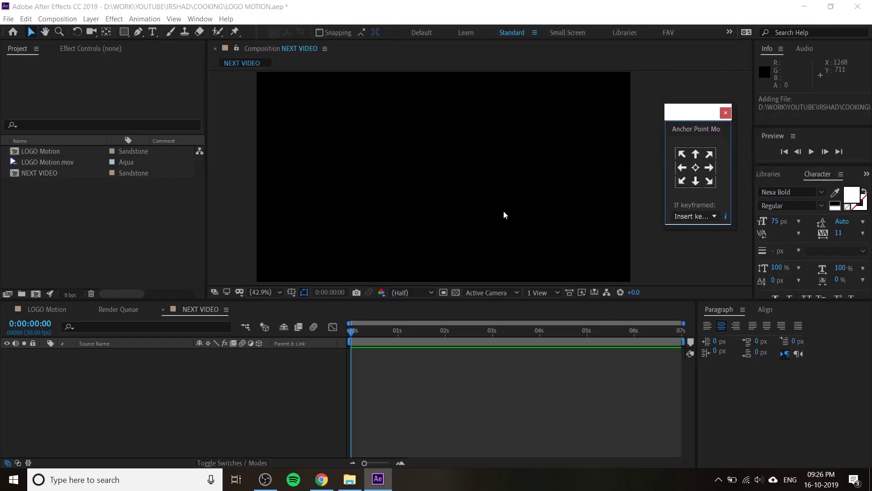
# Draw a rectangle about 662 × 368 px near the middle of the composition and centre its anchor point
pyautogui.click(236, 400)
pyautogui.moveTo(126, 33); pyautogui.dragTo(159, 32)
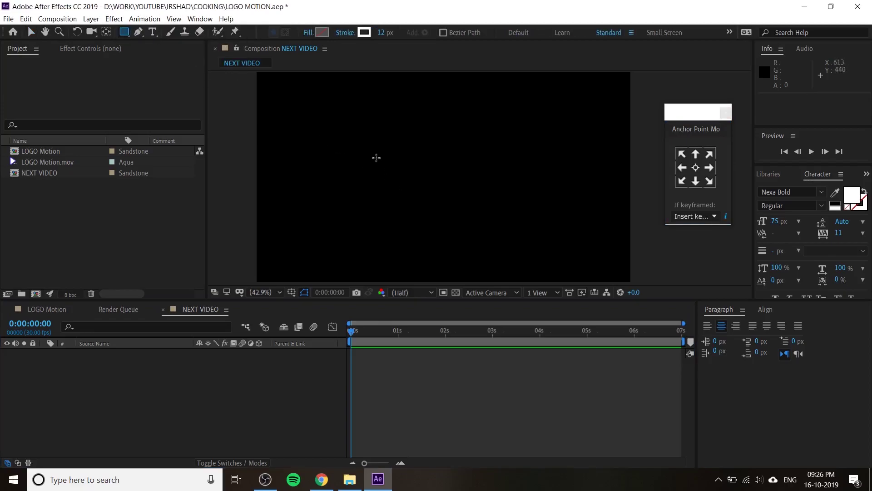
pyautogui.moveTo(369, 154)
pyautogui.mouseDown()
pyautogui.moveTo(407, 219)
pyautogui.moveTo(498, 226)
pyautogui.mouseUp()
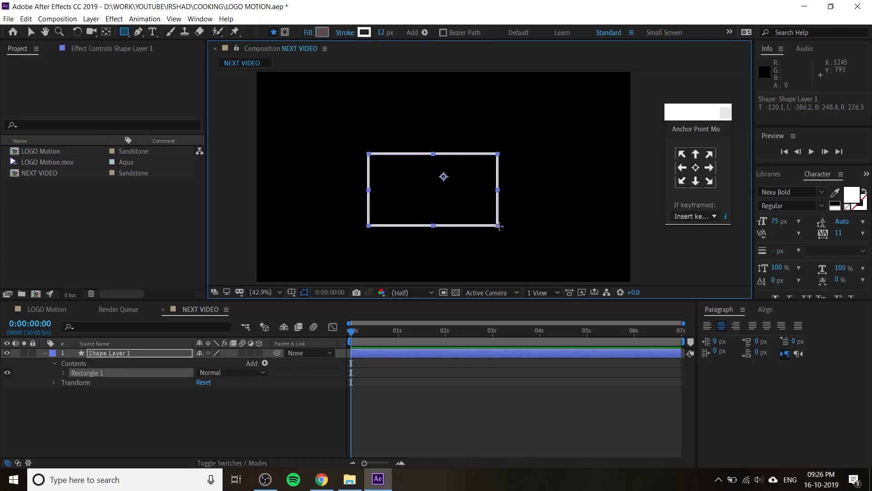
pyautogui.click(31, 31)
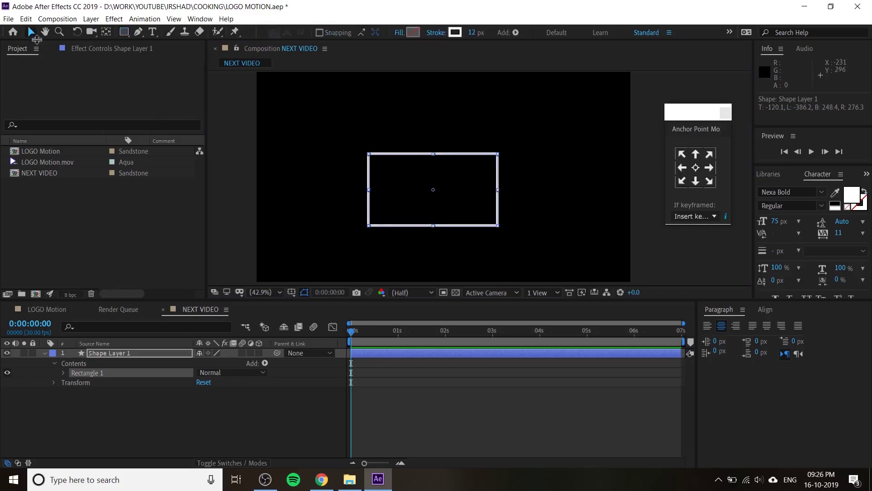
pyautogui.click(695, 167)
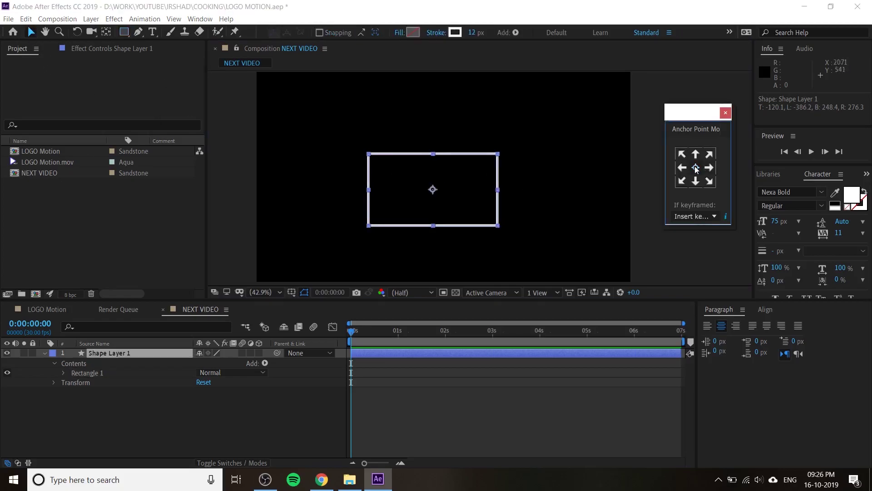
pyautogui.click(565, 212)
pyautogui.click(447, 208)
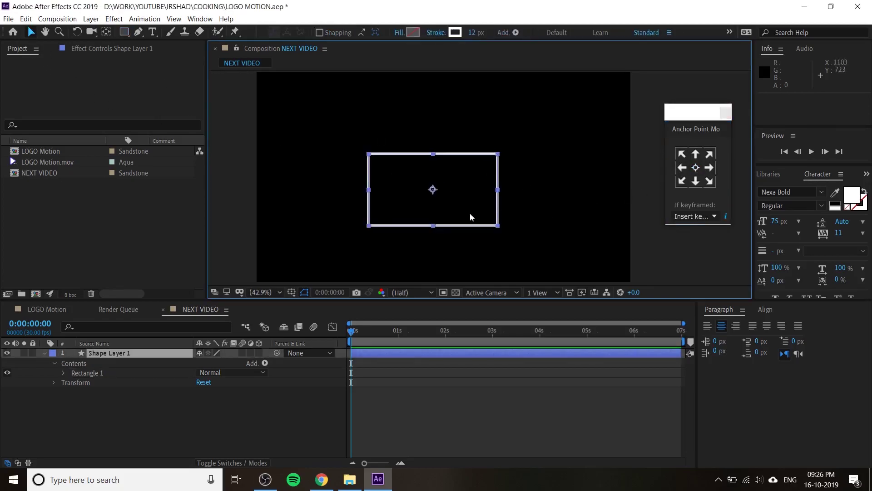
# Set the rectangle's stroke width to 0 px and its fill type to Solid Color
pyautogui.click(471, 33)
pyautogui.write('0')
pyautogui.press('Return')
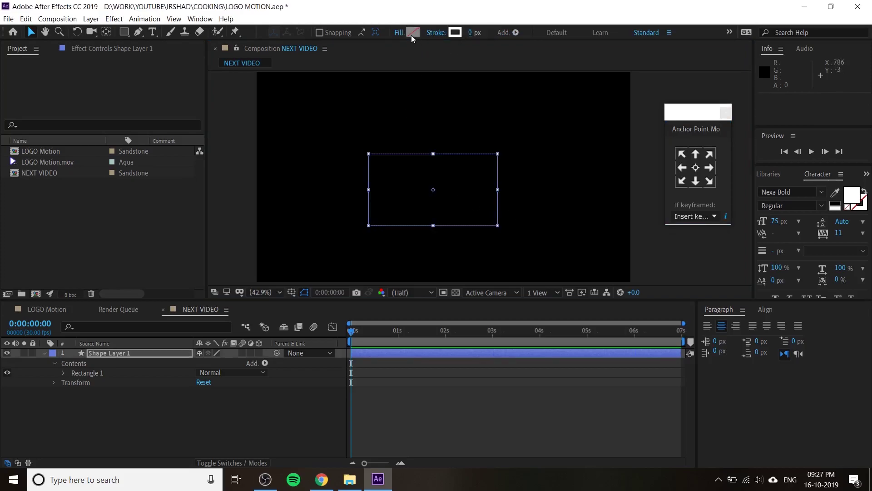
pyautogui.click(400, 35)
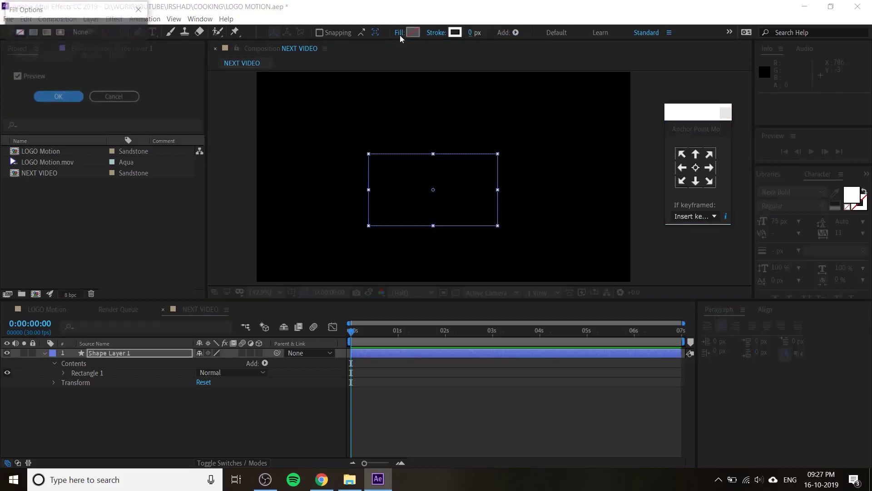
pyautogui.click(33, 32)
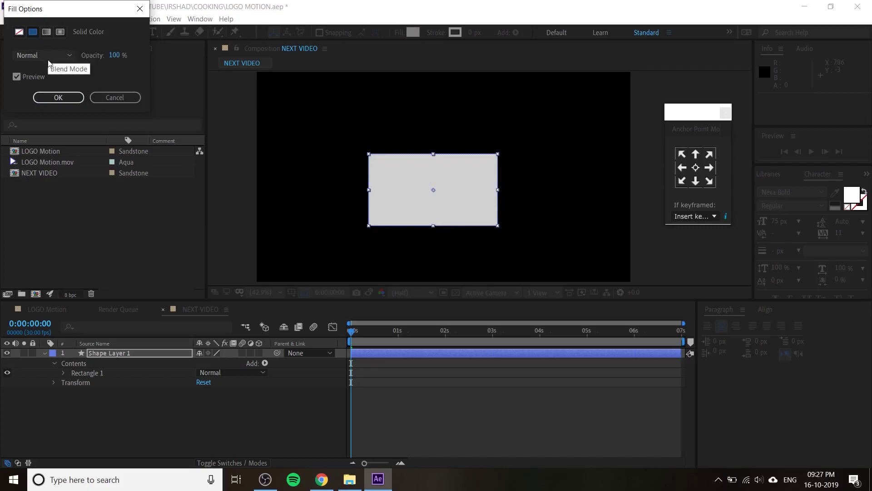
pyautogui.click(58, 97)
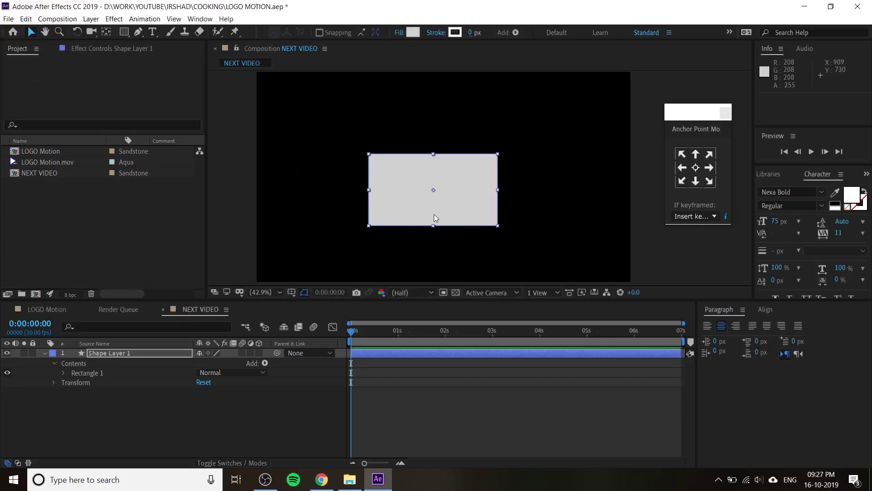
pyautogui.click(434, 189)
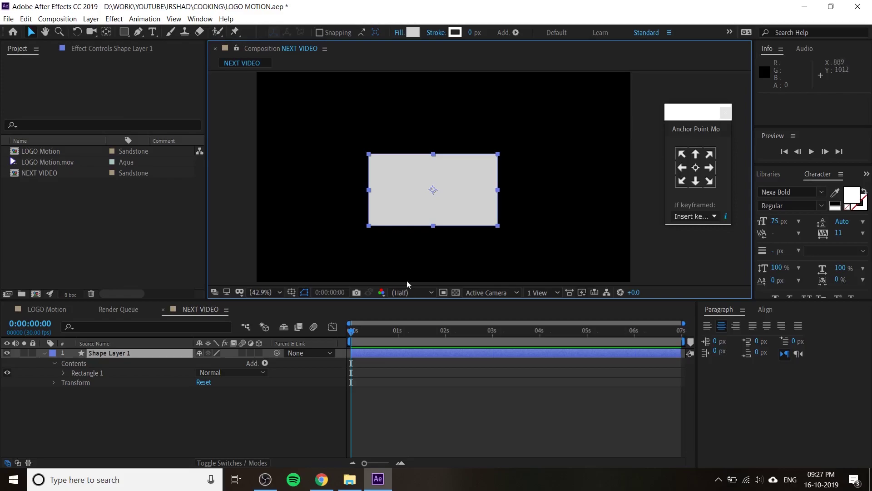
# Switch to Chrome and open the Color Hunt website in a new tab by searching for colorhunt
pyautogui.click(321, 479)
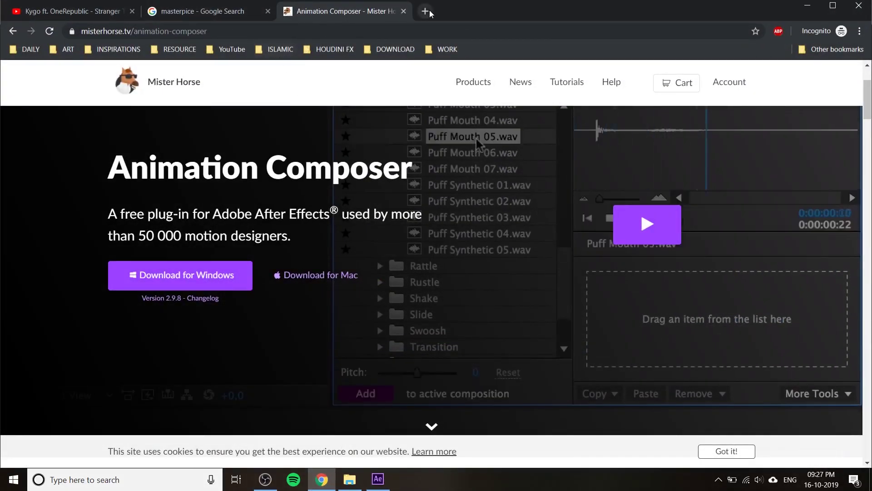
pyautogui.click(427, 12)
pyautogui.write('co')
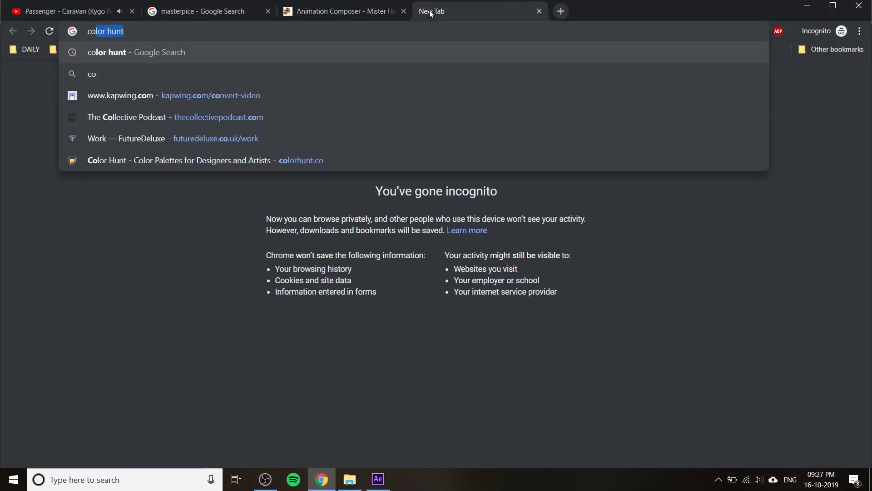
pyautogui.write('lo')
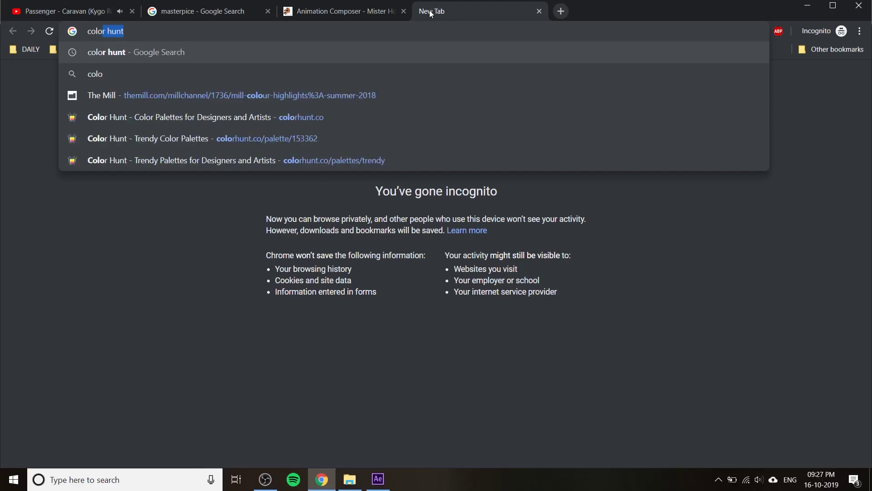
pyautogui.write('rhunt')
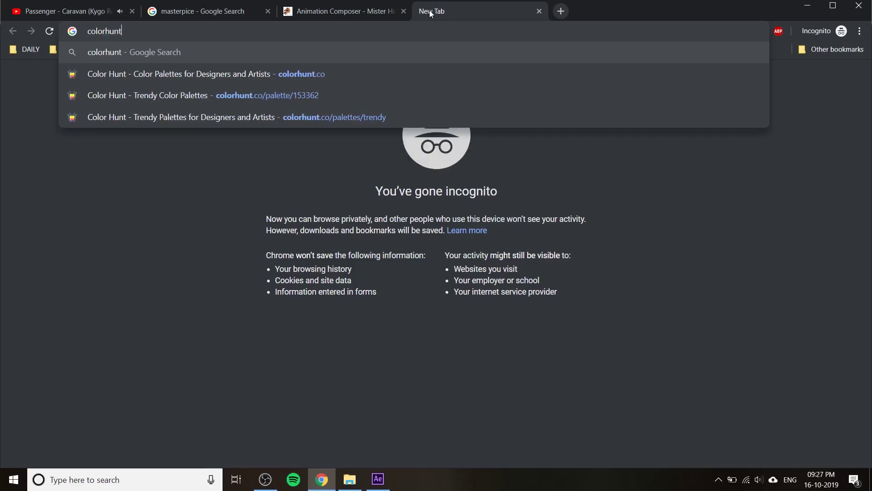
pyautogui.press('Return')
pyautogui.click(246, 166)
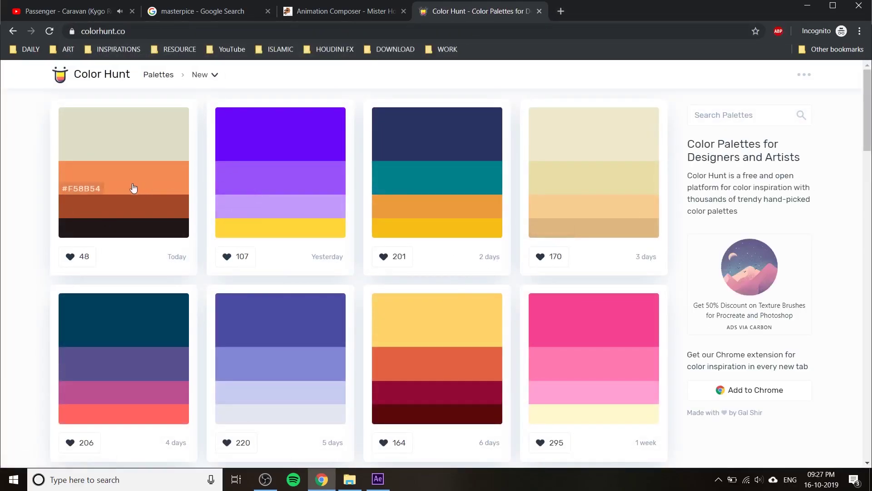
# Browse the palettes and open the beige-orange-brown one and the cream-pink-plum one in separate tabs
pyautogui.middleClick(151, 200)
pyautogui.scroll(-9, 151, 200)
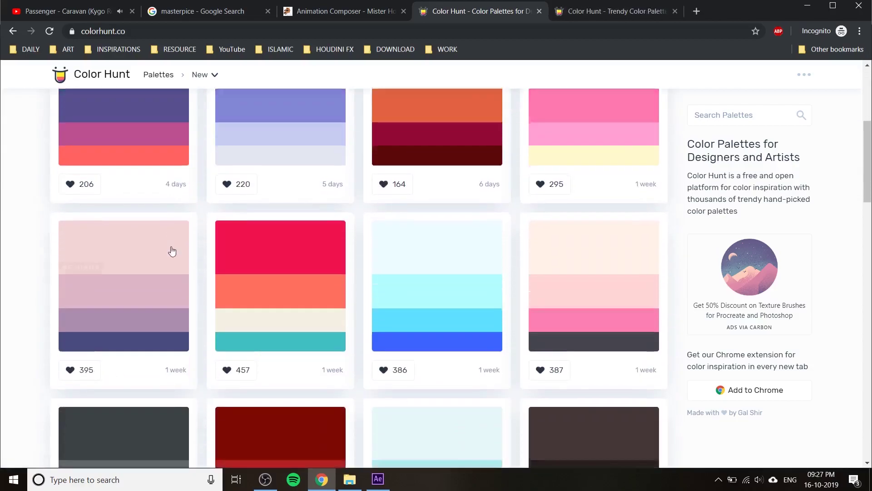
pyautogui.scroll(-7, 587, 284)
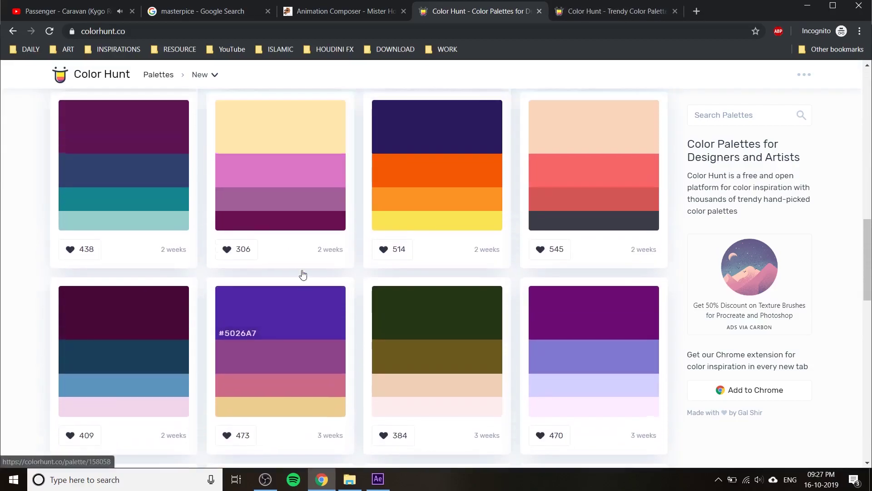
pyautogui.middleClick(272, 243)
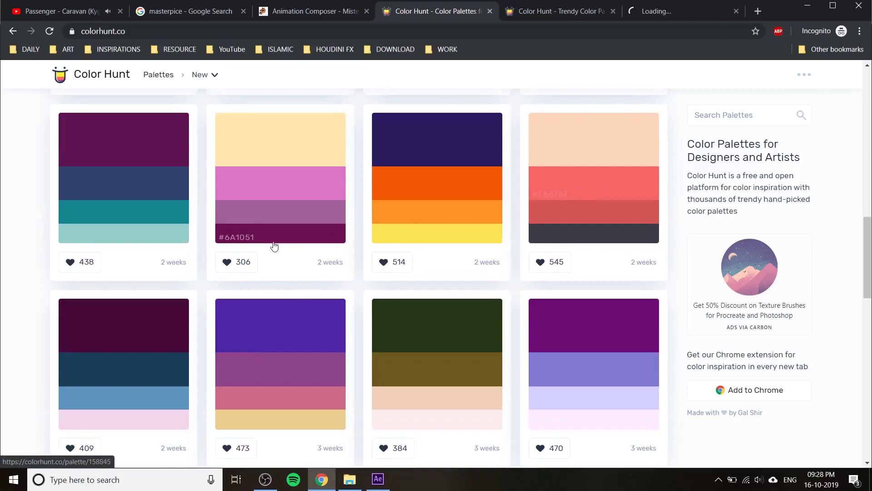
pyautogui.scroll(-7, 291, 249)
pyautogui.scroll(-11, 298, 257)
pyautogui.scroll(2, 299, 259)
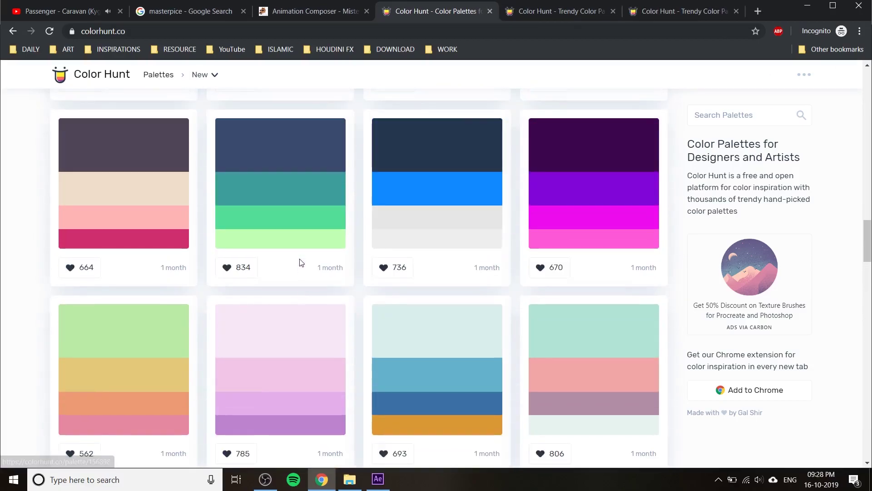
pyautogui.scroll(-7, 302, 272)
pyautogui.scroll(7, 307, 285)
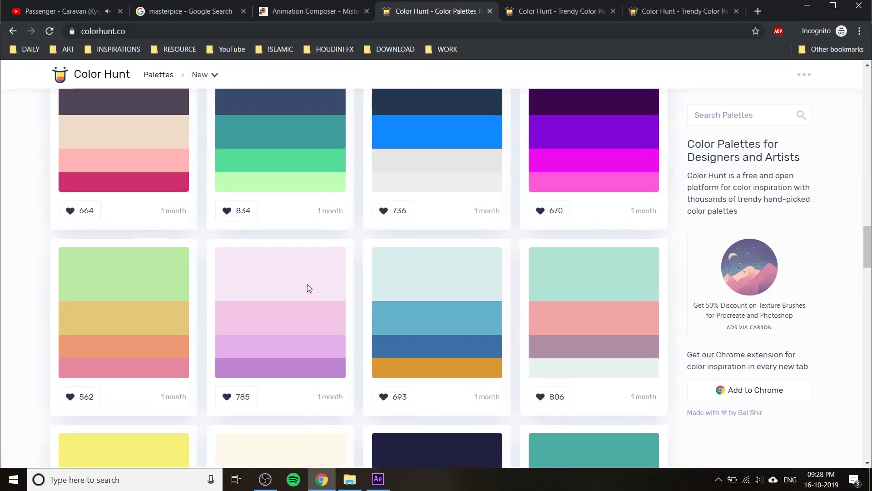
# Compare the two opened palettes, close the second one and copy the beige code #DFDDC7 from the first
pyautogui.click(558, 11)
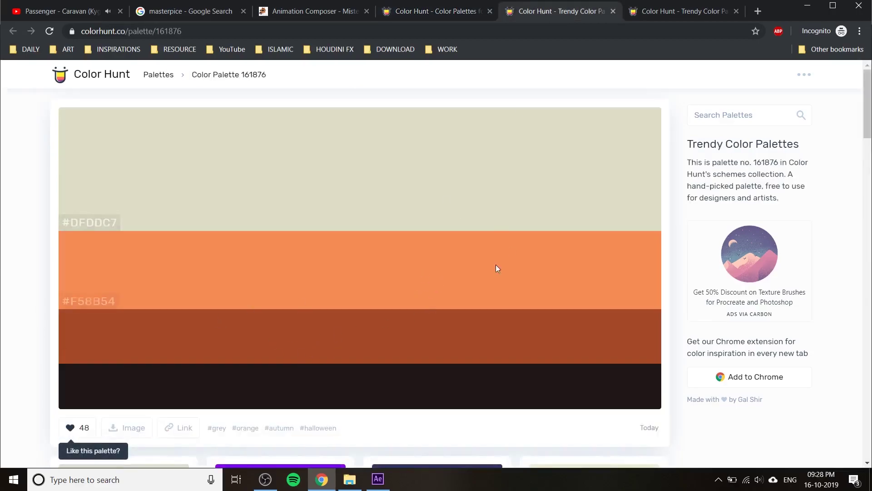
pyautogui.click(680, 9)
pyautogui.click(736, 10)
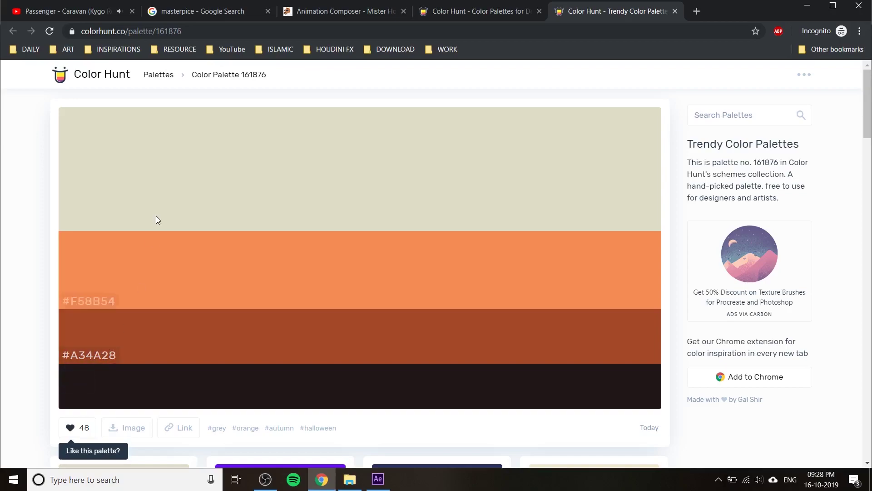
pyautogui.click(100, 222)
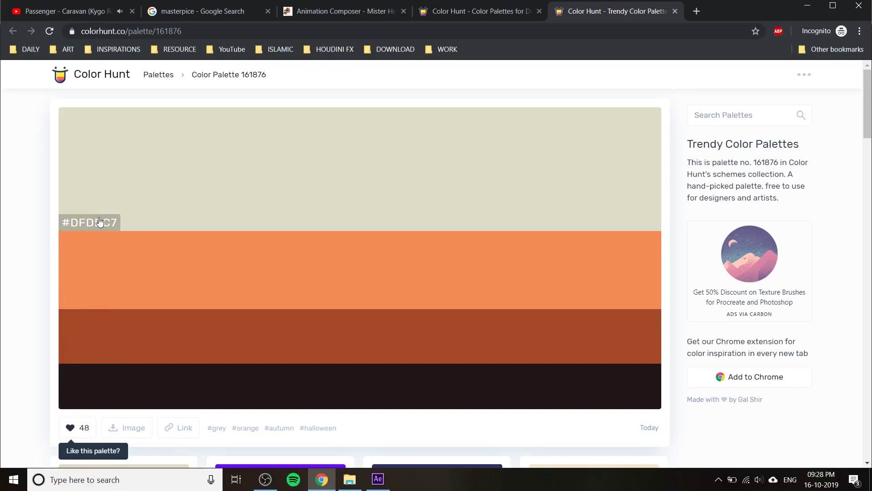
# Switch back to After Effects and set the rectangle's fill colour to DFDDC7
pyautogui.hotkey('alt', 'Tab')
pyautogui.click(412, 33)
pyautogui.hotkey('ctrl', 'v')
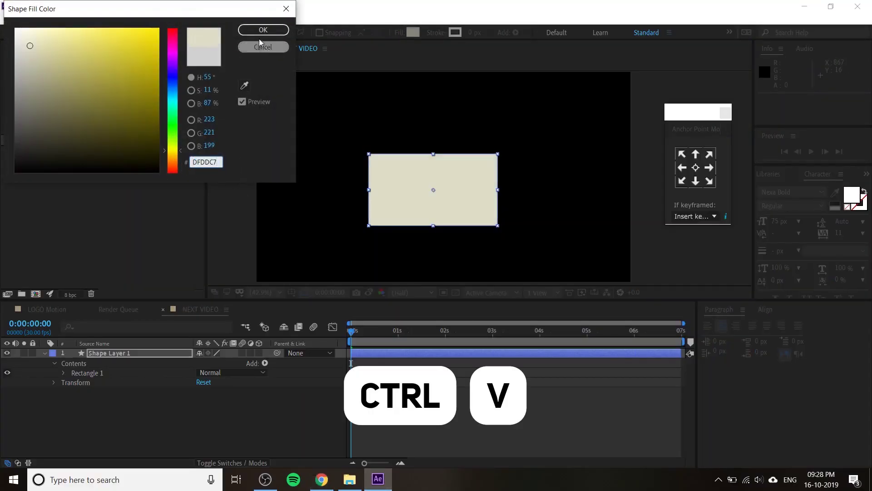
pyautogui.press('Return')
# Scale down the beige rectangle and move it to about 1574, 732 in the frame's lower-right area, then deselect it
pyautogui.moveTo(417, 203); pyautogui.dragTo(534, 243)
pyautogui.moveTo(484, 190); pyautogui.dragTo(498, 195)
pyautogui.moveTo(556, 235); pyautogui.dragTo(563, 235)
pyautogui.moveTo(529, 179); pyautogui.dragTo(552, 195)
pyautogui.scroll(3, 575, 209)
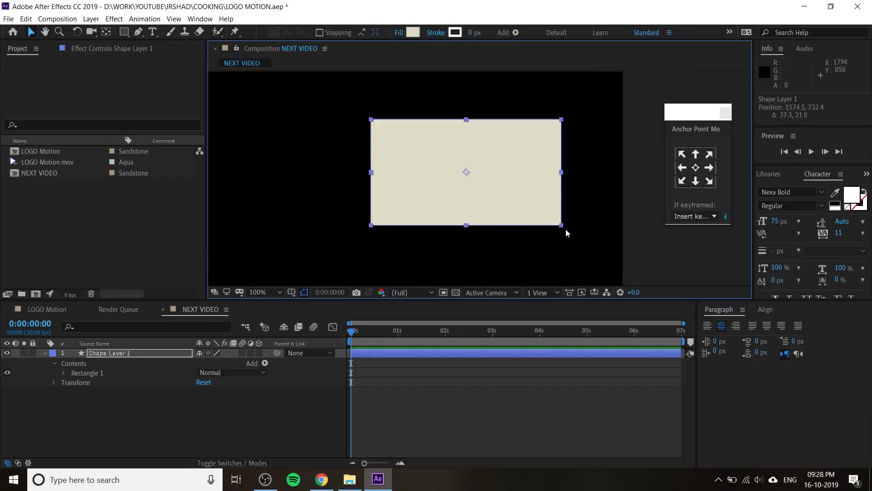
pyautogui.scroll(-5, 566, 228)
pyautogui.click(583, 184)
pyautogui.scroll(2, 583, 183)
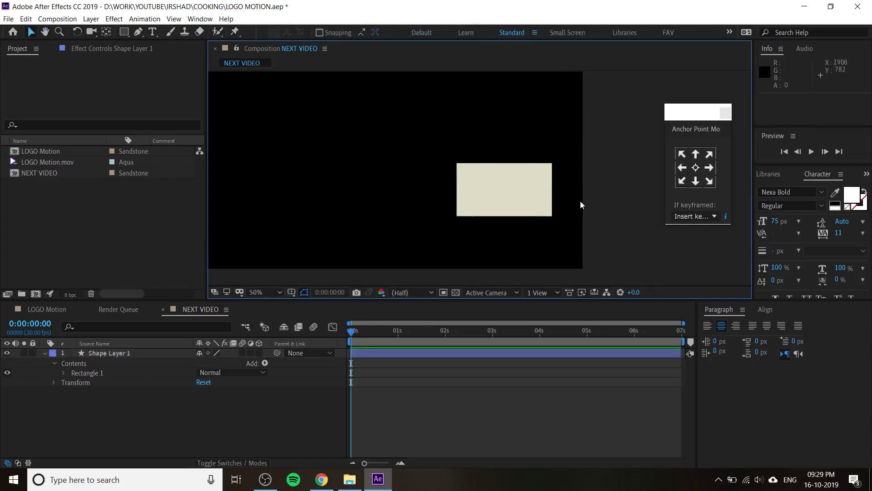
# Add the text "NEXT" above the beige rectangle in Nexa Slab xBold and scale it up to about 145%
pyautogui.scroll(1, 559, 201)
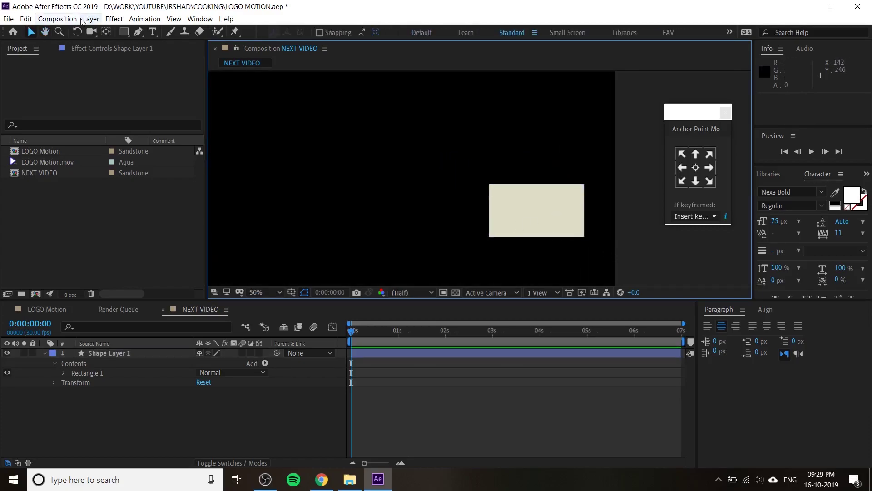
pyautogui.click(153, 32)
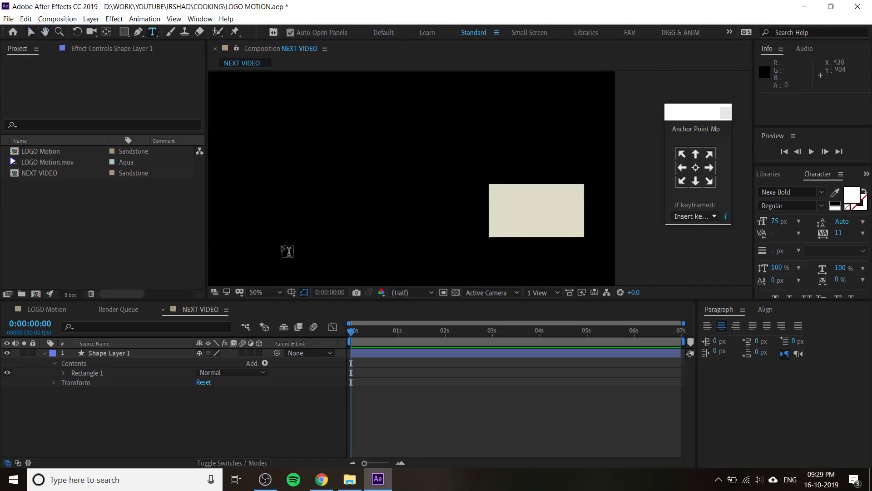
pyautogui.click(482, 156)
pyautogui.write('NEXT')
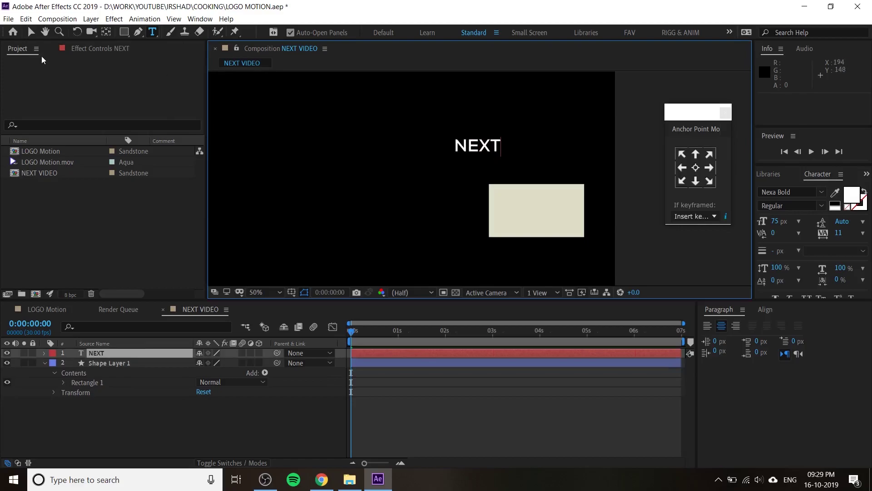
pyautogui.hotkey('ctrl', 'a')
pyautogui.click(790, 191)
pyautogui.scroll(-5, 705, 318)
pyautogui.click(709, 381)
pyautogui.press('v')
pyautogui.moveTo(502, 151); pyautogui.dragTo(514, 156)
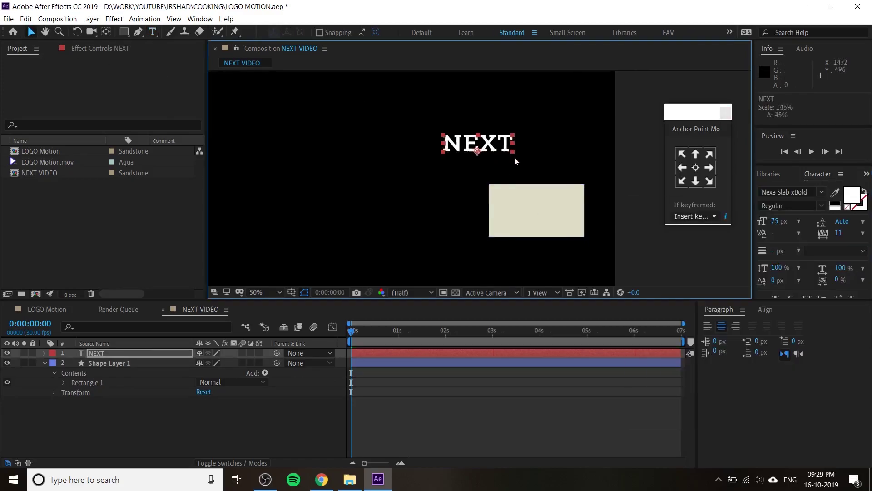
# Change the text to "Next" in Nexa Slab Heavy and place it left-aligned directly above the rectangle at about 1356, 608
pyautogui.doubleClick(514, 156)
pyautogui.write('Next')
pyautogui.click(790, 191)
pyautogui.scroll(3, 699, 300)
pyautogui.click(713, 302)
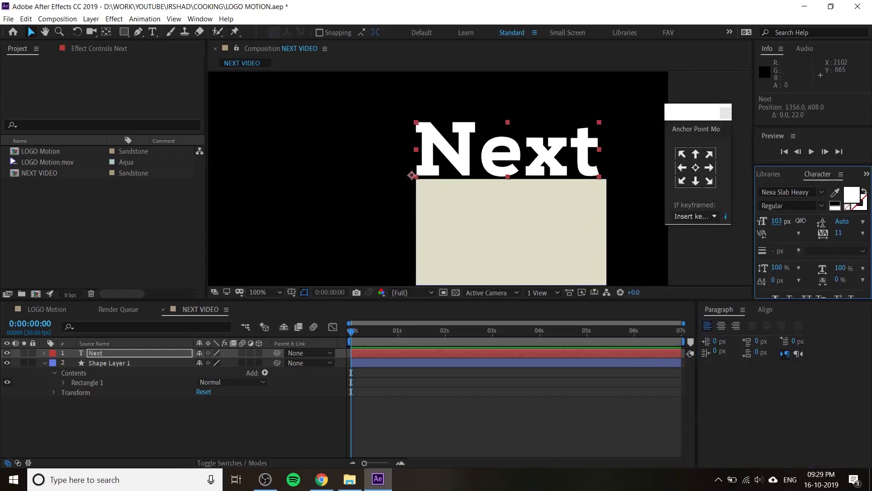
# Set the heading text's tracking to 50 and its font size to about 102 px
pyautogui.moveTo(777, 222); pyautogui.dragTo(768, 221)
pyautogui.moveTo(838, 233); pyautogui.dragTo(845, 232)
pyautogui.click(838, 233)
pyautogui.write('5')
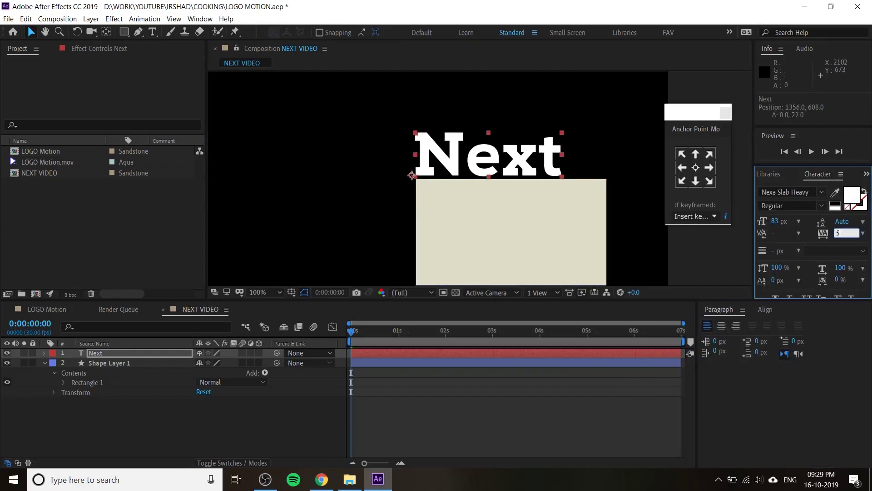
pyautogui.write('0')
pyautogui.press('Return')
pyautogui.moveTo(777, 221); pyautogui.dragTo(785, 222)
# Retype the heading as lowercase "next" and switch its font to Nexa Rust Sans
pyautogui.doubleClick(510, 150)
pyautogui.write('next')
pyautogui.click(785, 192)
pyautogui.click(708, 300)
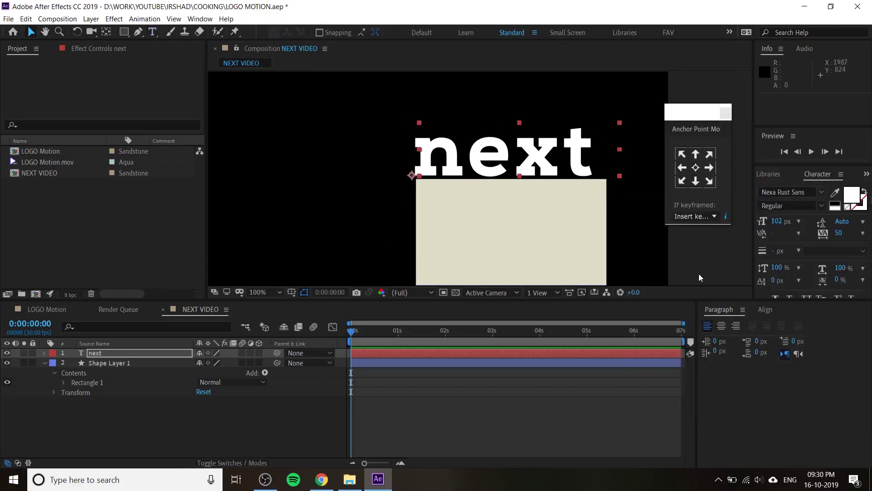
# Try several other fonts on the "next" text and settle on Nexa Heavy at 115 px, matching the rectangle's width
pyautogui.click(821, 192)
pyautogui.click(672, 454)
pyautogui.click(822, 191)
pyautogui.click(692, 238)
pyautogui.click(822, 191)
pyautogui.click(697, 248)
pyautogui.click(821, 191)
pyautogui.click(685, 273)
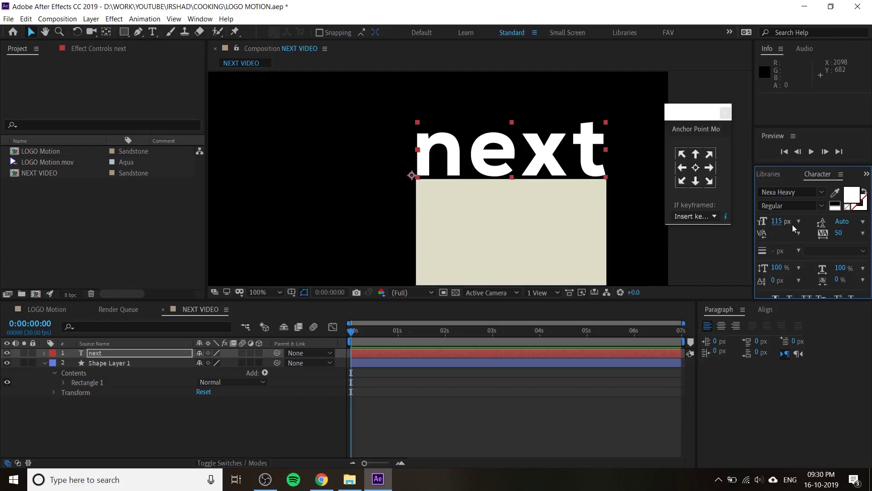
# Nudge the "next" text one pixel left to 1355, 608, then deselect it
pyautogui.click(645, 233)
pyautogui.press('h')
pyautogui.moveTo(644, 233); pyautogui.dragTo(641, 203)
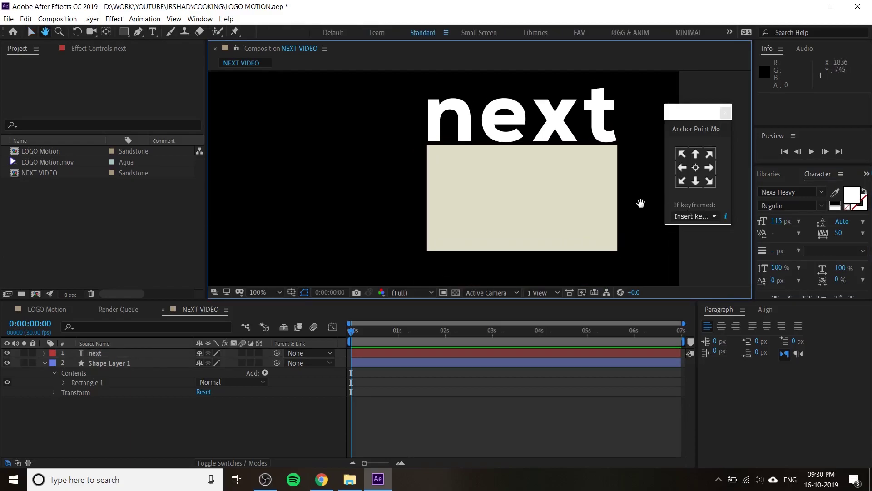
pyautogui.press('v')
pyautogui.hotkey('ctrl', 'Down')
pyautogui.press('Left')
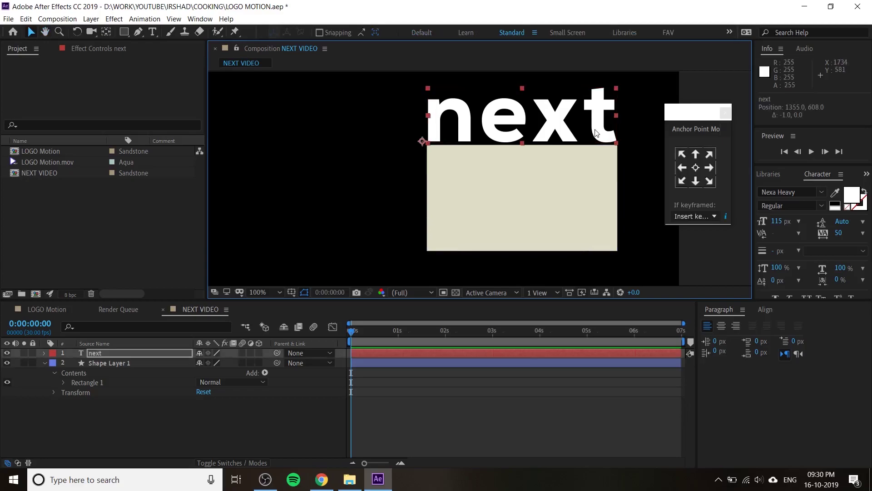
pyautogui.click(677, 264)
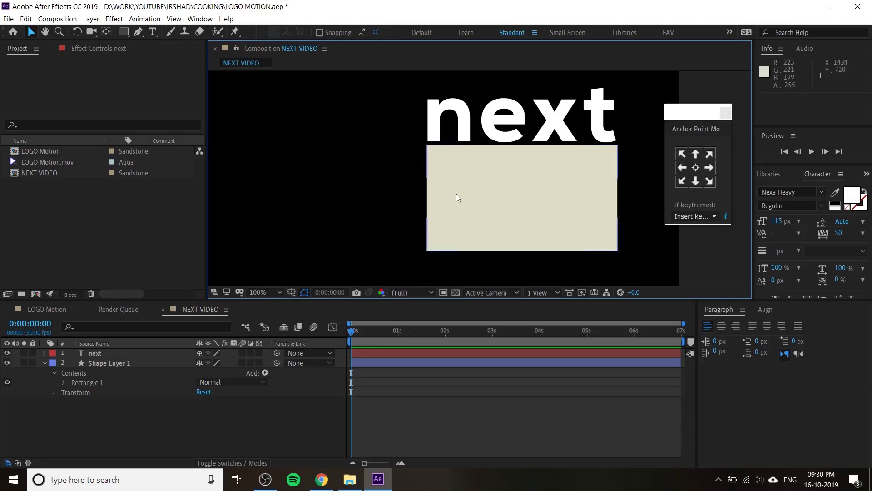
pyautogui.scroll(-2, 439, 214)
pyautogui.scroll(-2, 505, 217)
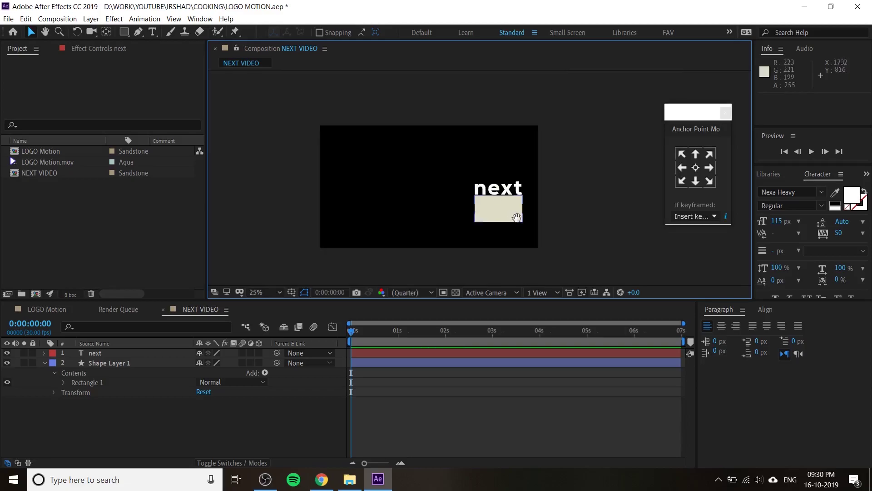
pyautogui.scroll(2, 503, 226)
pyautogui.scroll(-1, 554, 211)
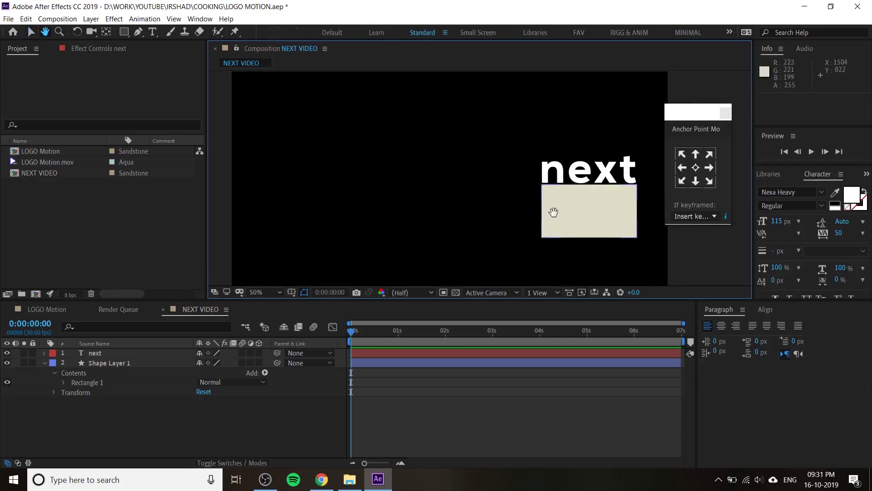
pyautogui.scroll(1, 586, 249)
pyautogui.scroll(-1, 563, 234)
pyautogui.scroll(1, 546, 233)
pyautogui.scroll(2, 545, 228)
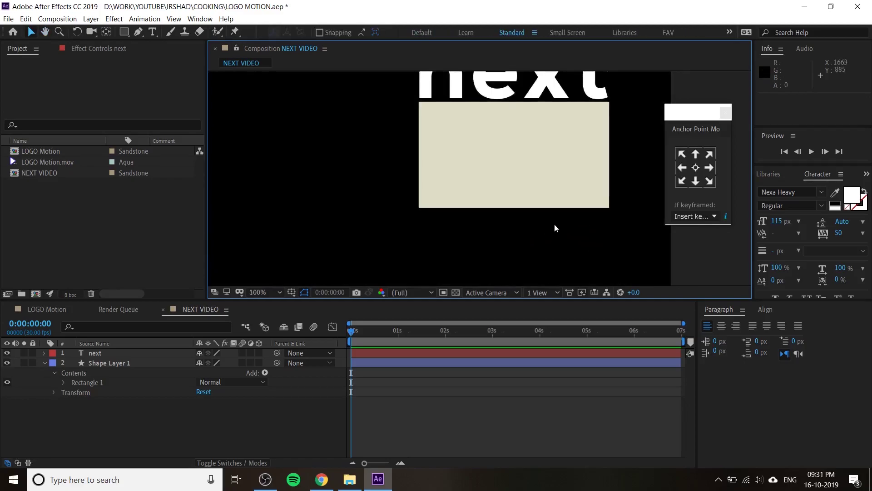
# Add a new two-line text layer over the beige rectangle reading "World's Biggest" and "Pizza"
pyautogui.click(154, 33)
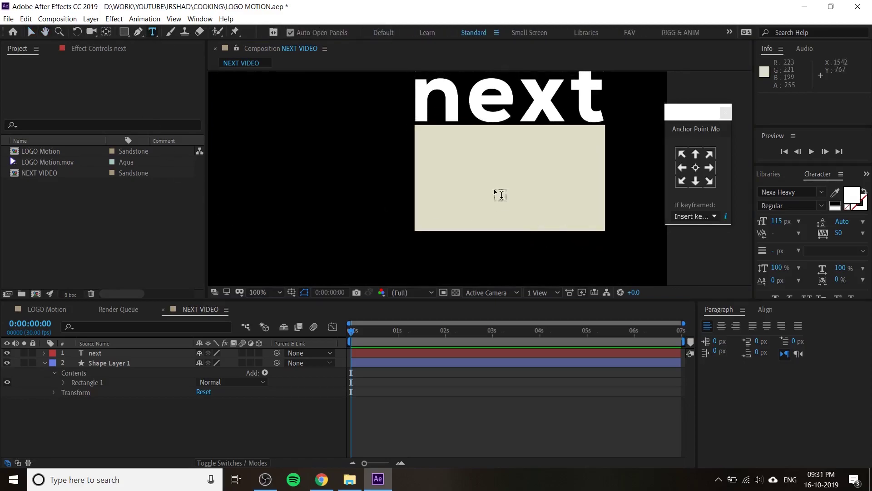
pyautogui.click(438, 169)
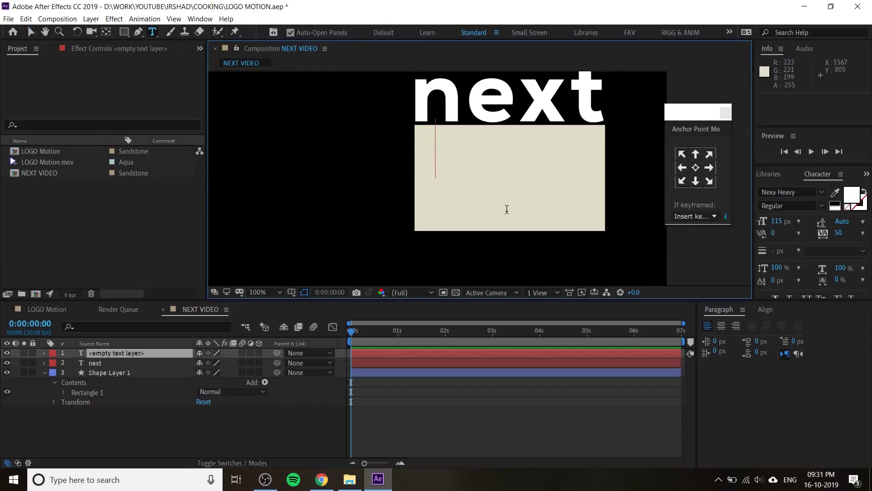
pyautogui.write('World')
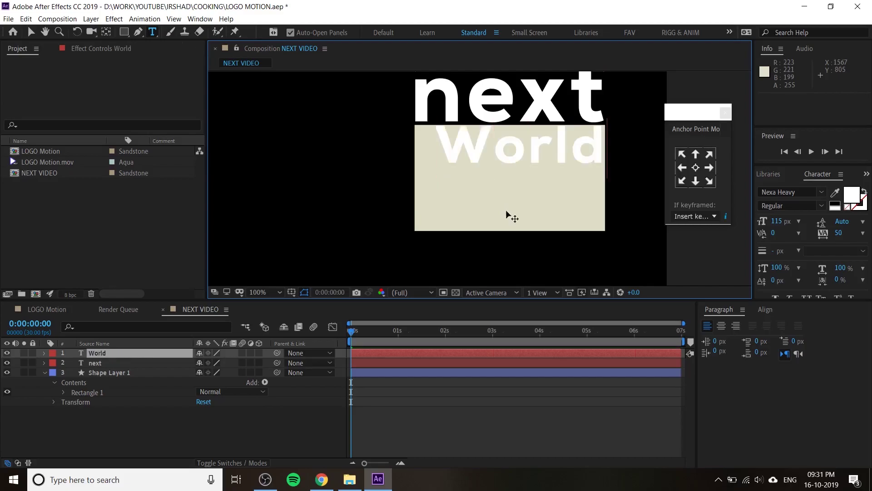
pyautogui.write("'s")
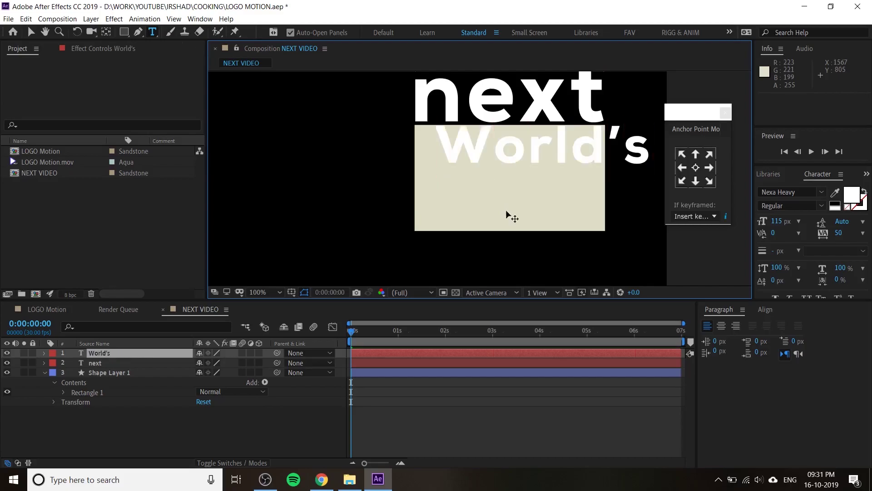
pyautogui.write(' Big')
pyautogui.write('P')
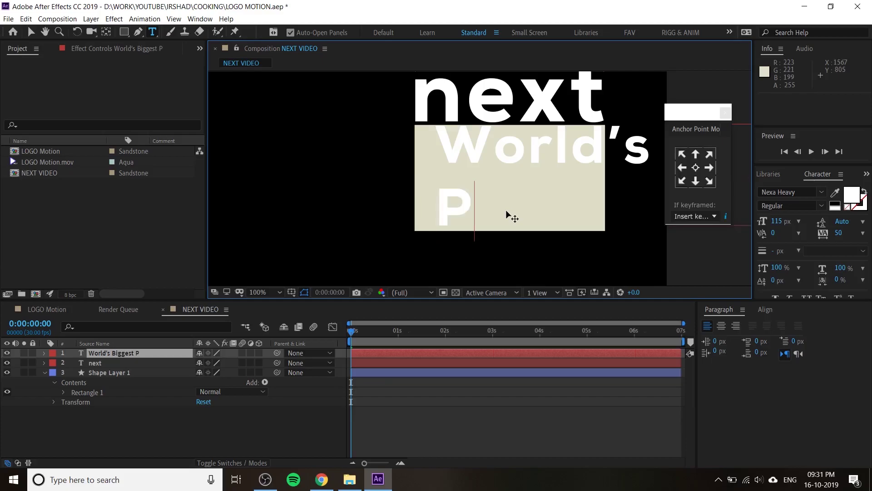
pyautogui.write('izza')
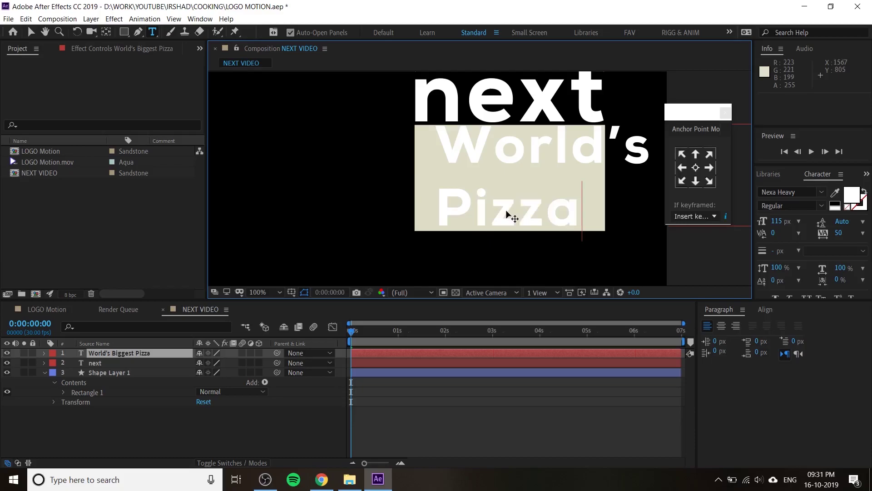
# Complete the new text's second line so that it reads "Pizza Ever"
pyautogui.press('Left')
pyautogui.press('Left')
pyautogui.press('Left')
pyautogui.press('Left')
pyautogui.press('Left')
pyautogui.write('Ev')
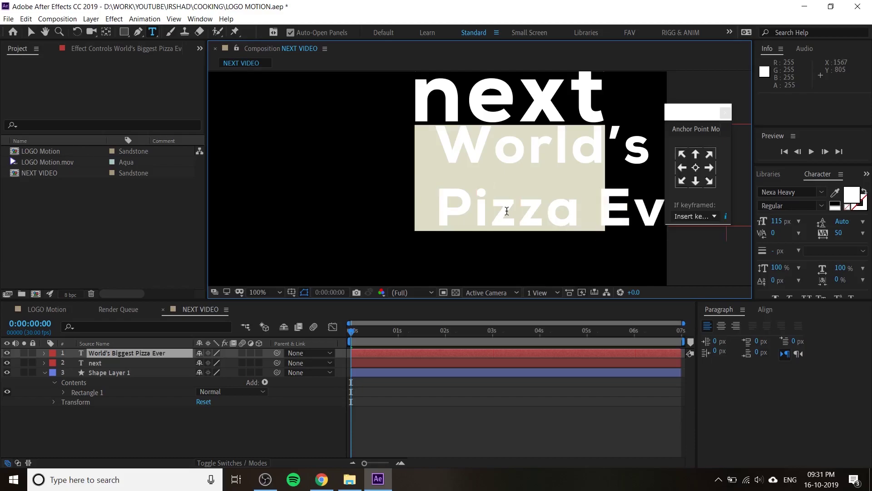
# Reduce the "World's Biggest Pizza Ever" text to 40 px and move it inside the rectangle to about 1392, 720
pyautogui.click(31, 32)
pyautogui.moveTo(783, 223); pyautogui.dragTo(738, 220)
pyautogui.moveTo(542, 164); pyautogui.dragTo(536, 172)
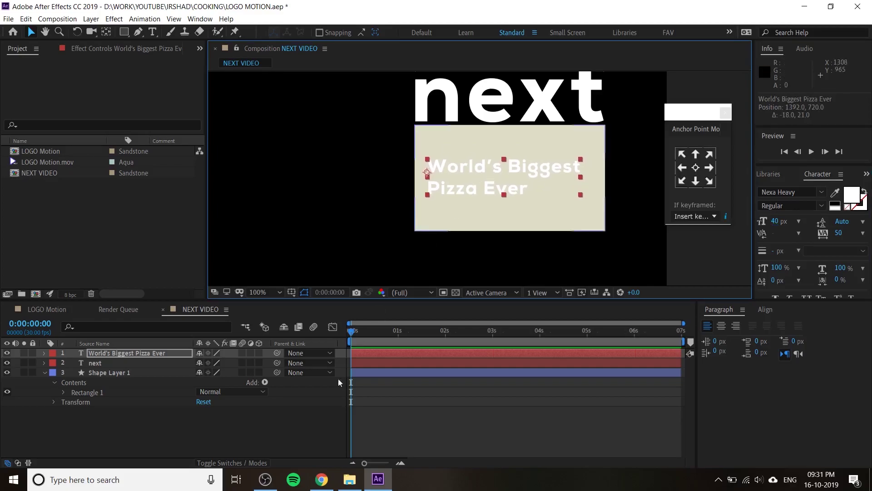
# Copy the rust-brown code from the Color Hunt palette in Chrome and apply it as the pizza text's fill colour in After Effects
pyautogui.click(321, 480)
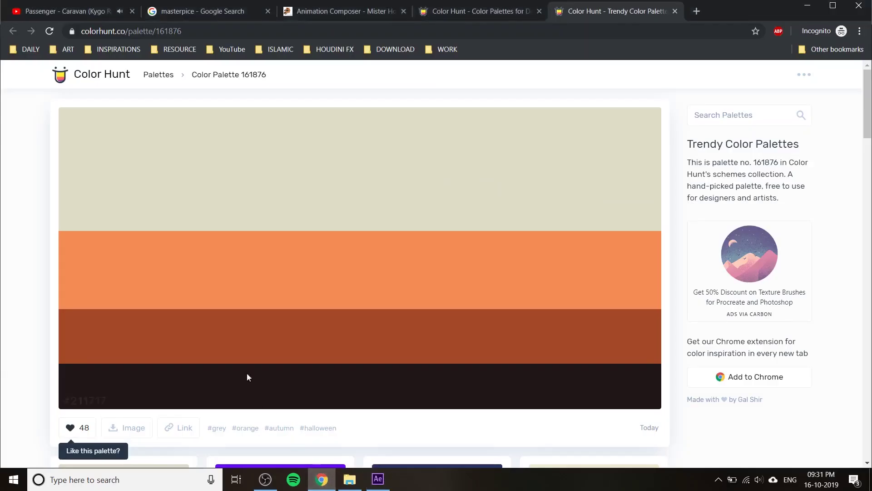
pyautogui.click(78, 353)
pyautogui.click(377, 479)
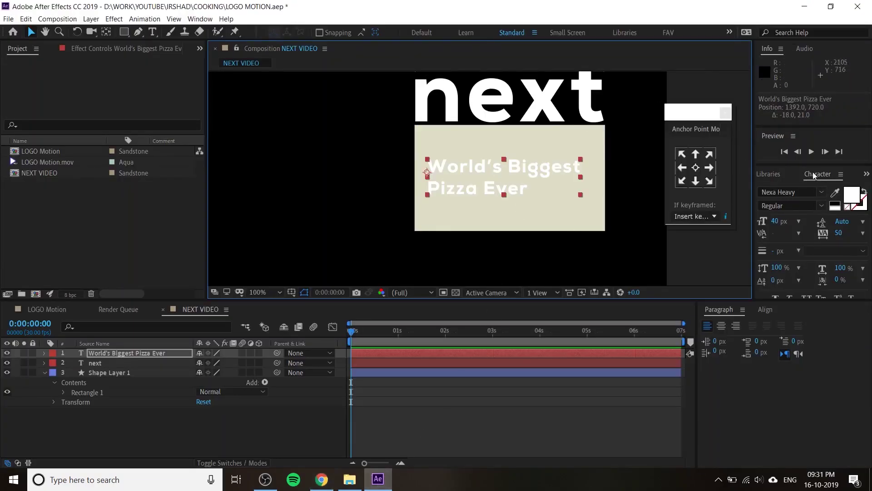
pyautogui.click(851, 200)
pyautogui.hotkey('ctrl', 'v')
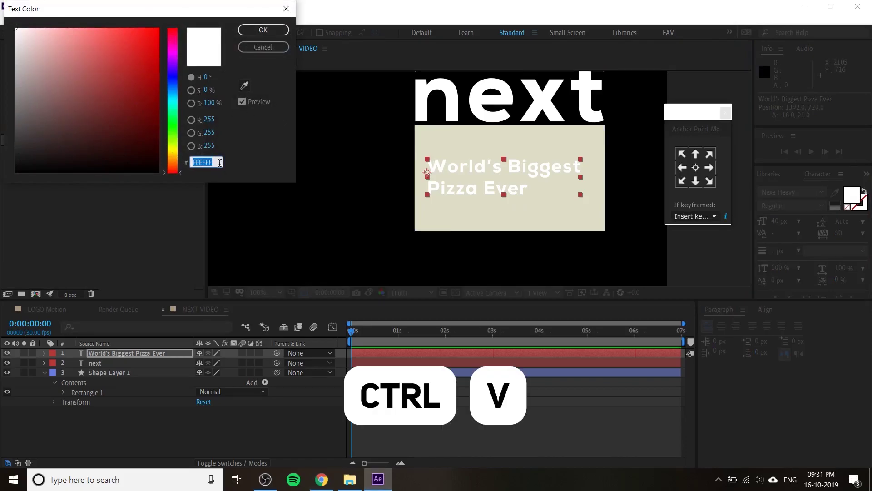
pyautogui.click(262, 36)
# Shift the pizza text to about 1386, 726 and set its tracking to 0
pyautogui.moveTo(499, 174); pyautogui.dragTo(496, 177)
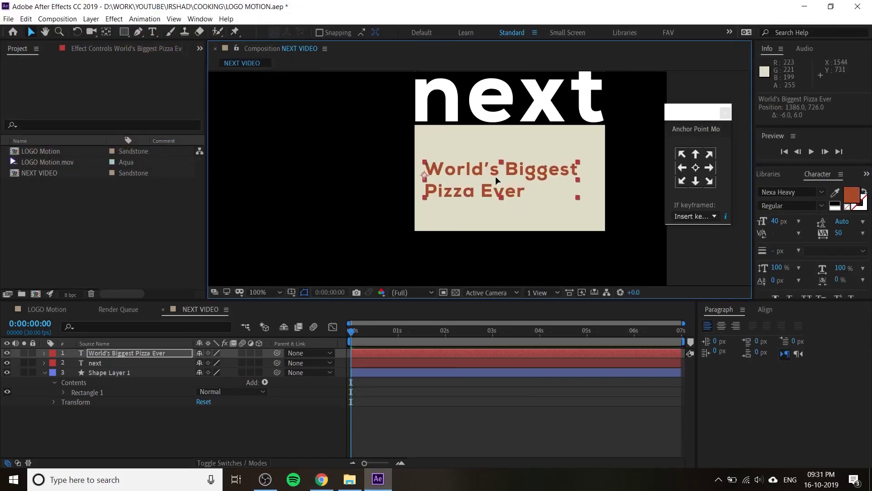
pyautogui.click(840, 233)
pyautogui.write('0')
pyautogui.press('Return')
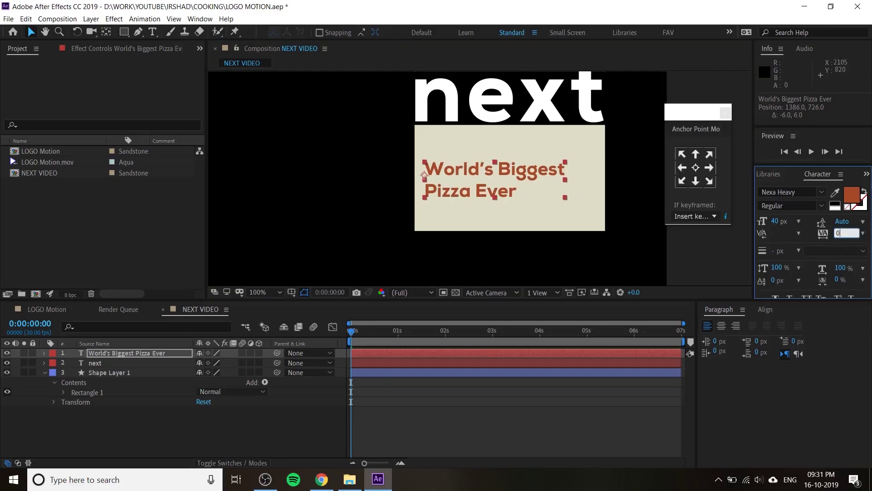
# Move the pizza text up to about 1386, 681 in the rectangle's upper-left area, then deselect it
pyautogui.click(532, 174)
pyautogui.press('Up')
pyautogui.press('Up')
pyautogui.press('Up')
pyautogui.press('Up')
pyautogui.press('Up')
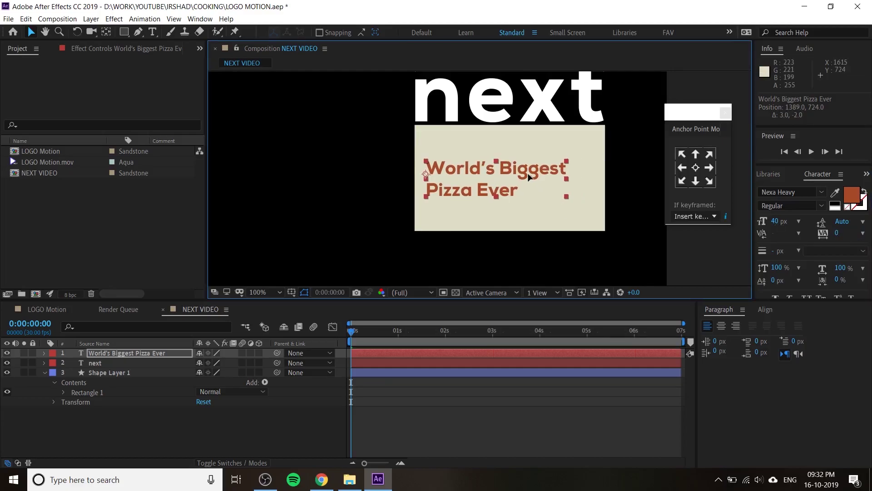
pyautogui.press('Up')
pyautogui.press('Up')
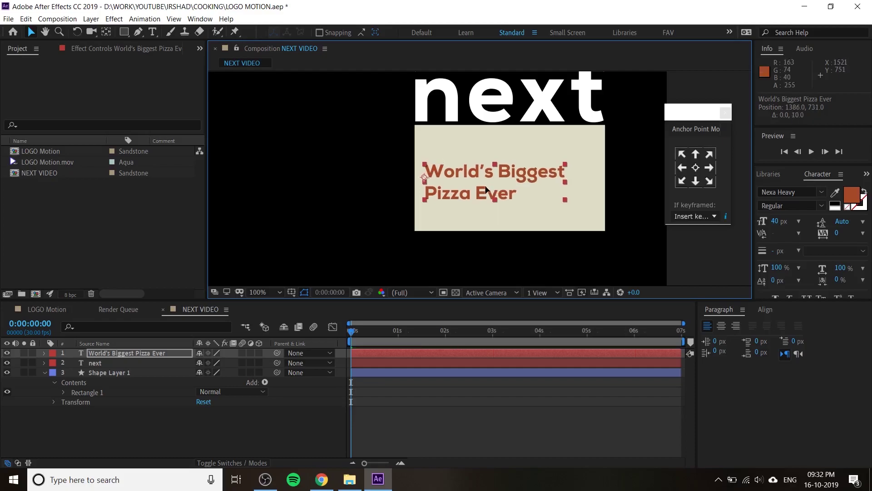
pyautogui.moveTo(468, 176); pyautogui.dragTo(465, 155)
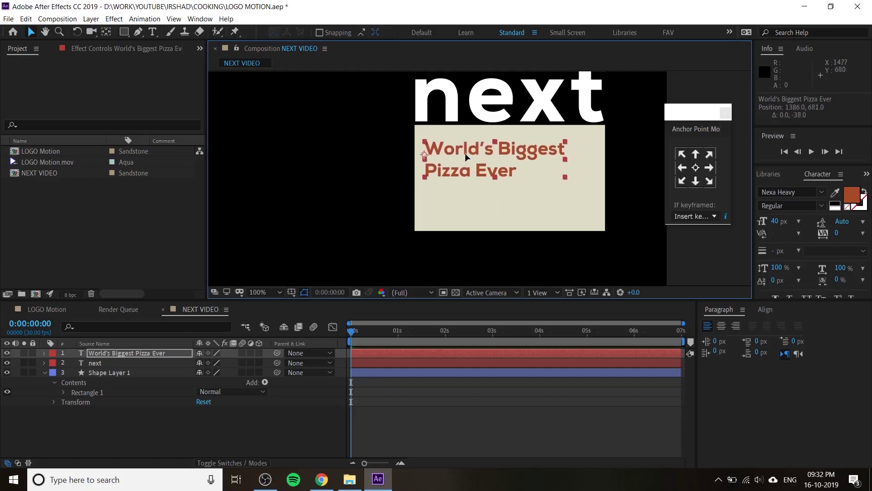
pyautogui.click(563, 260)
# Duplicate the "World's Biggest Pizza Ever" text layer and place the copy directly beneath the original at about 1386, 778
pyautogui.scroll(-2, 563, 260)
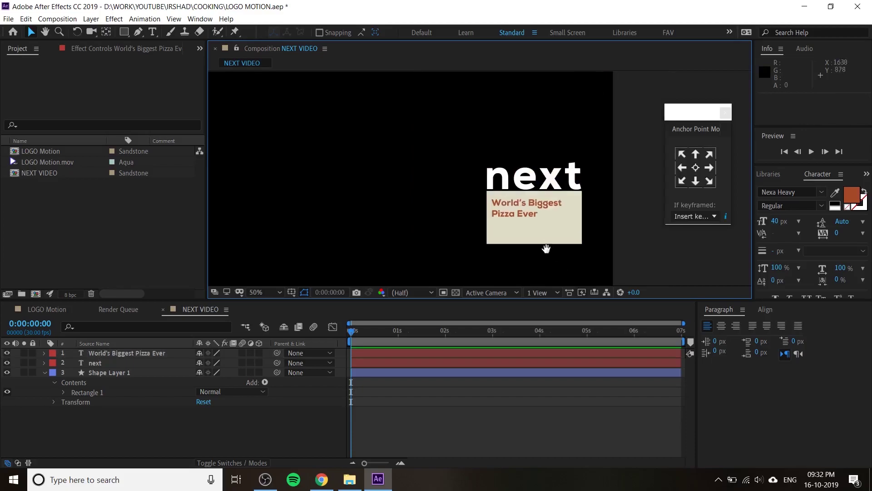
pyautogui.scroll(1, 547, 250)
pyautogui.scroll(-1, 513, 211)
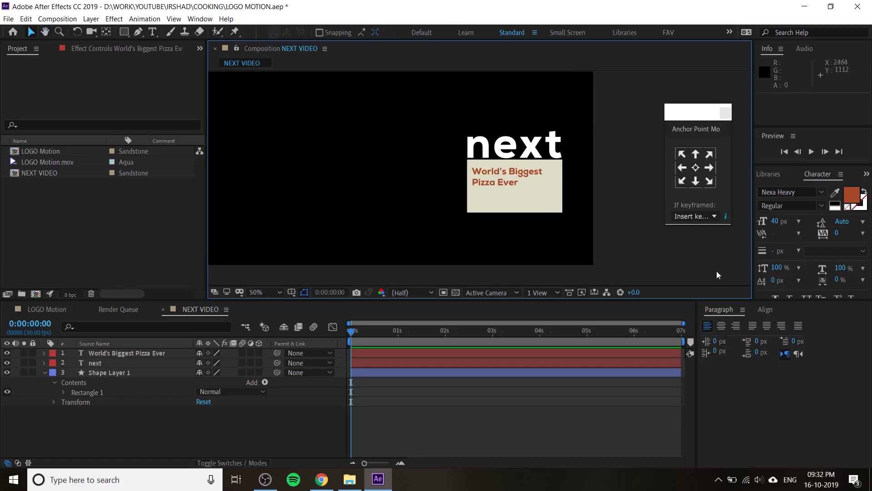
pyautogui.scroll(1, 517, 178)
pyautogui.moveTo(508, 161); pyautogui.dragTo(503, 140)
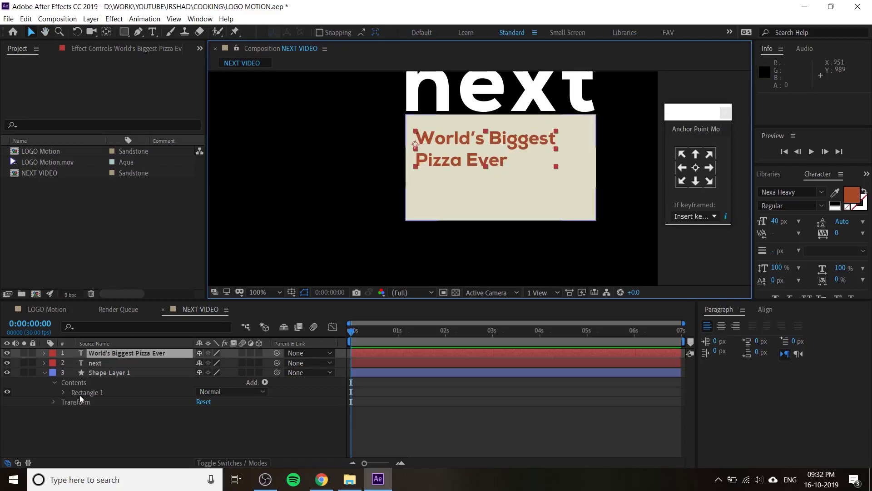
pyautogui.click(45, 372)
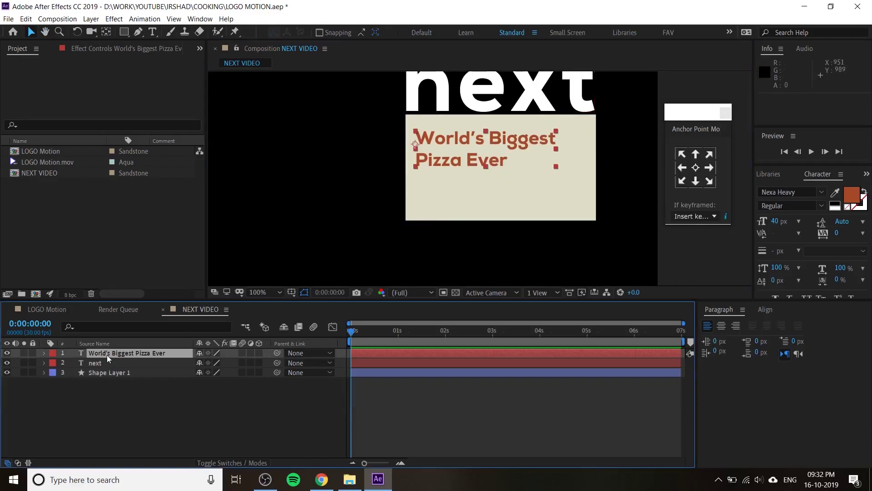
pyautogui.rightClick(107, 355)
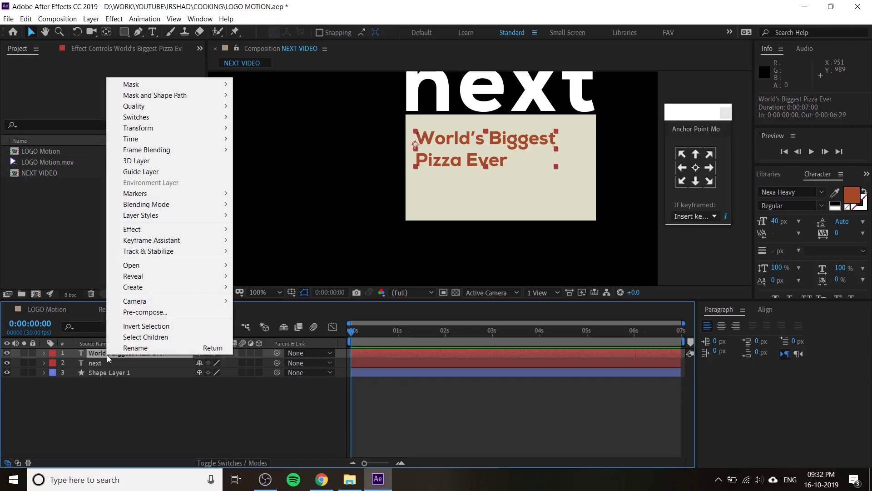
pyautogui.click(98, 354)
pyautogui.click(26, 19)
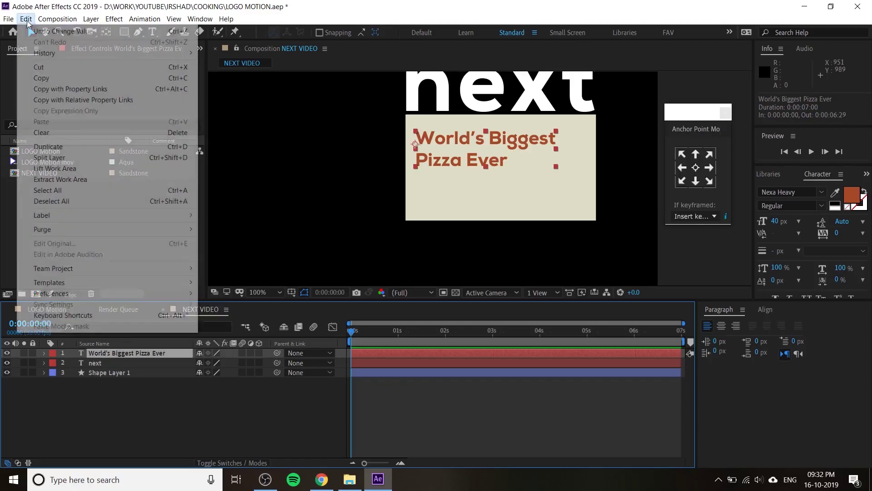
pyautogui.click(185, 146)
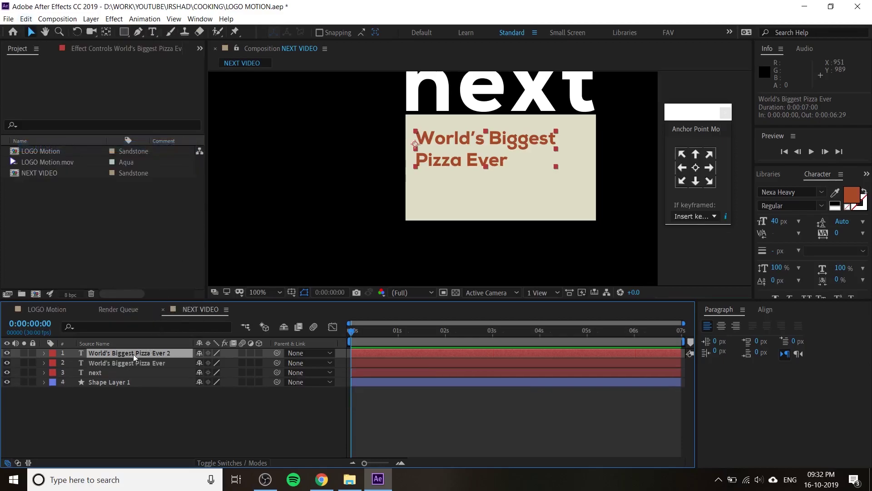
pyautogui.moveTo(454, 144); pyautogui.dragTo(456, 189)
# Replace the duplicated text with "on next sunday" and move it down the card to about 1386, 809
pyautogui.doubleClick(456, 188)
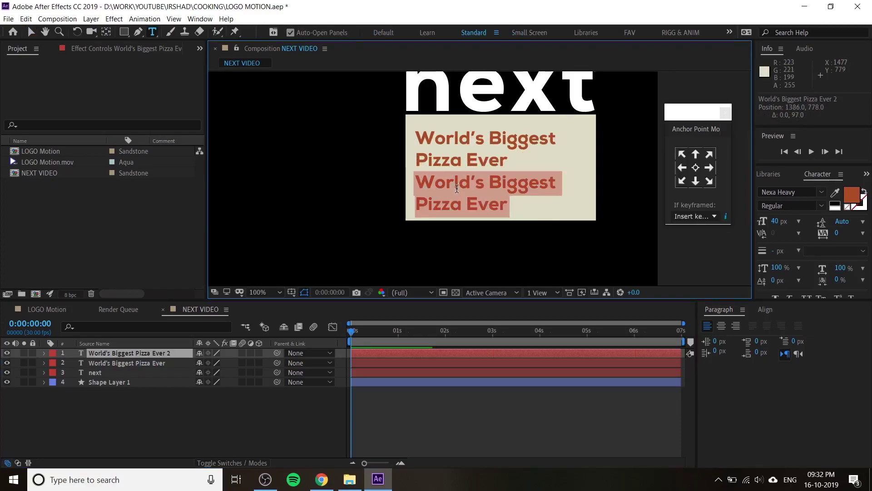
pyautogui.write('Watch next')
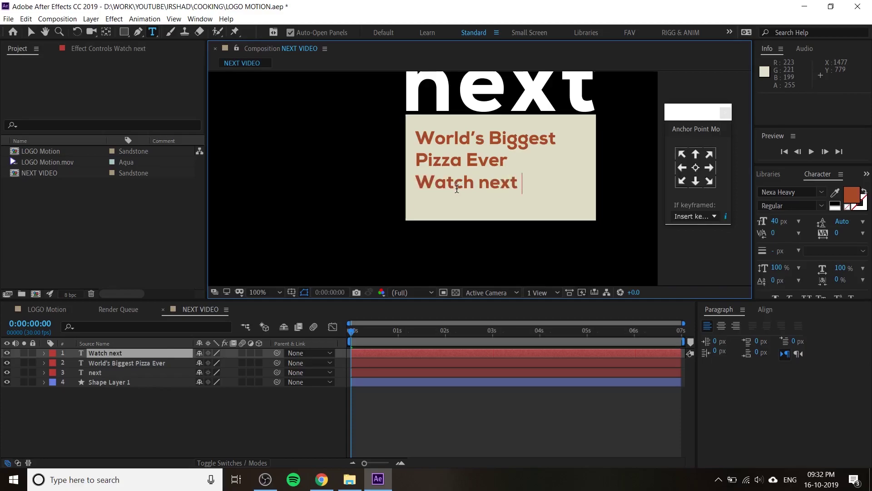
pyautogui.write(' sunday')
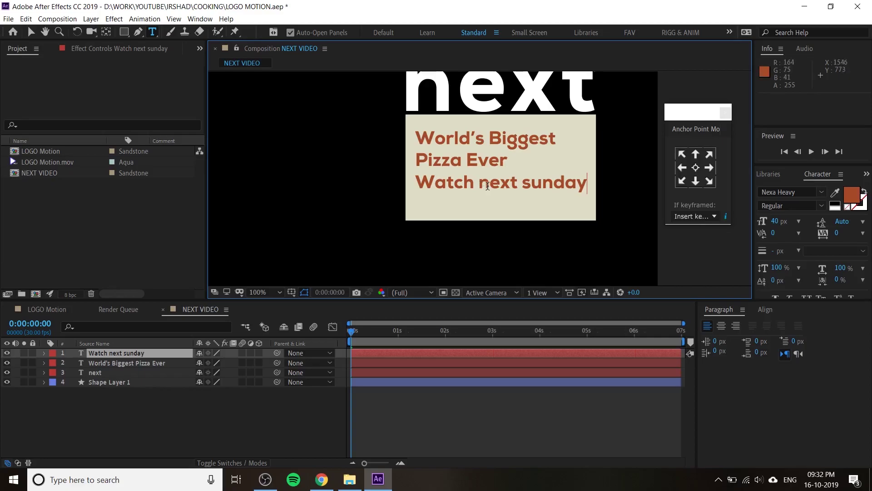
pyautogui.moveTo(489, 184); pyautogui.dragTo(414, 189)
pyautogui.write('on n')
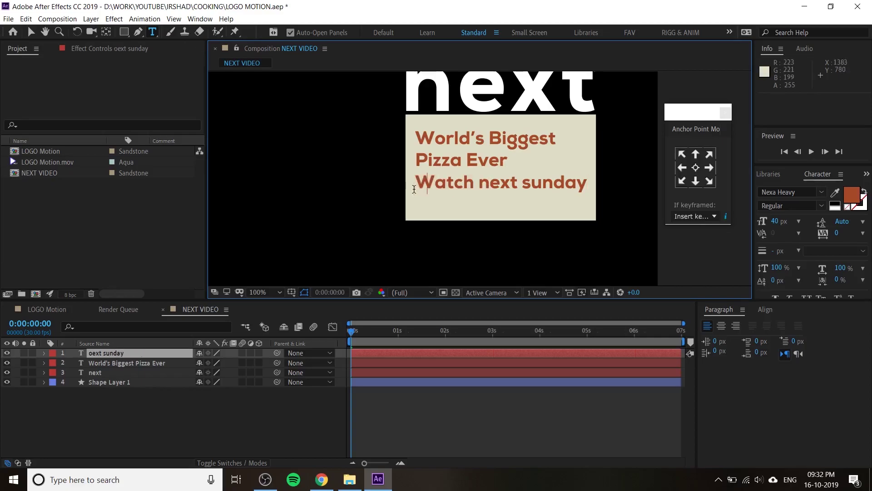
pyautogui.click(31, 32)
pyautogui.moveTo(531, 188); pyautogui.dragTo(531, 203)
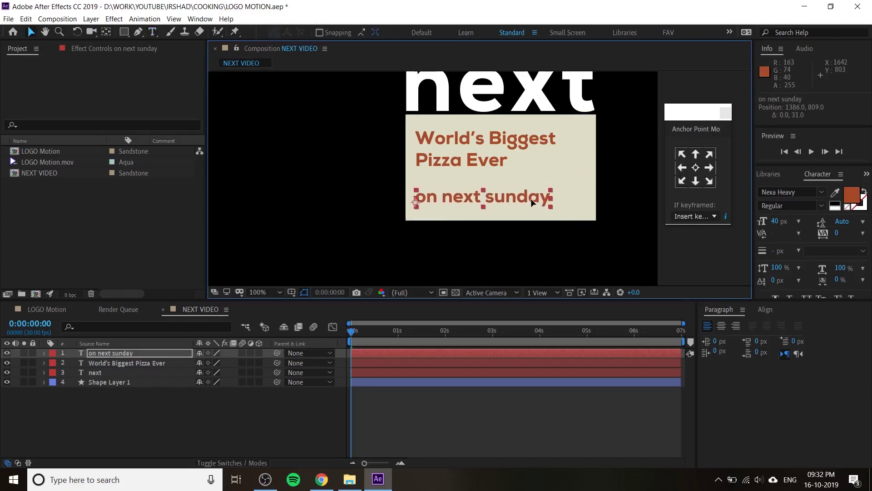
# Tighten the leading of the "World's Biggest Pizza Ever" text to 37 px and deselect it
pyautogui.click(468, 149)
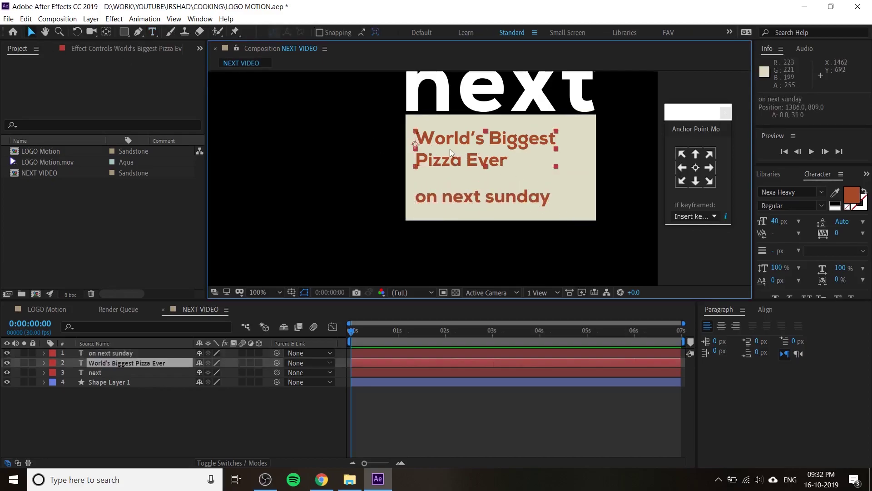
pyautogui.moveTo(838, 233); pyautogui.dragTo(864, 223)
pyautogui.hotkey('ctrl', 'z')
pyautogui.click(653, 249)
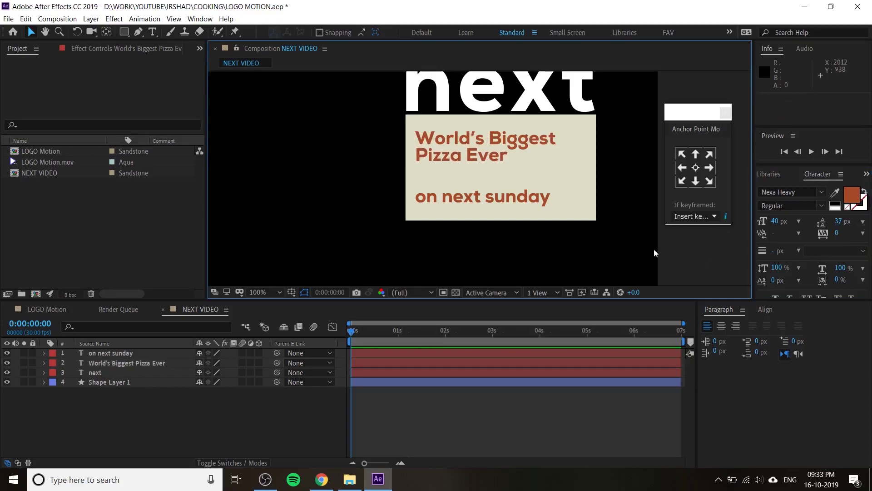
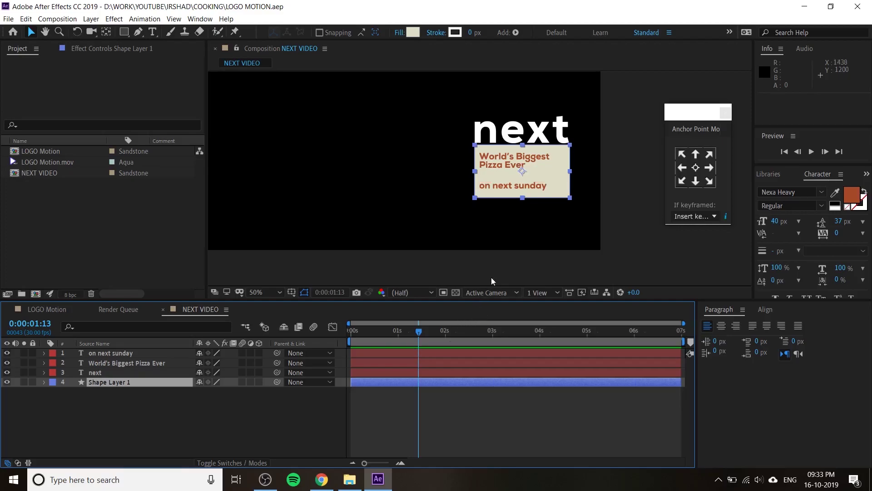
# Reveal the Position of Shape Layer 1 and set its first keyframe at 0:00:01:11
pyautogui.click(119, 383)
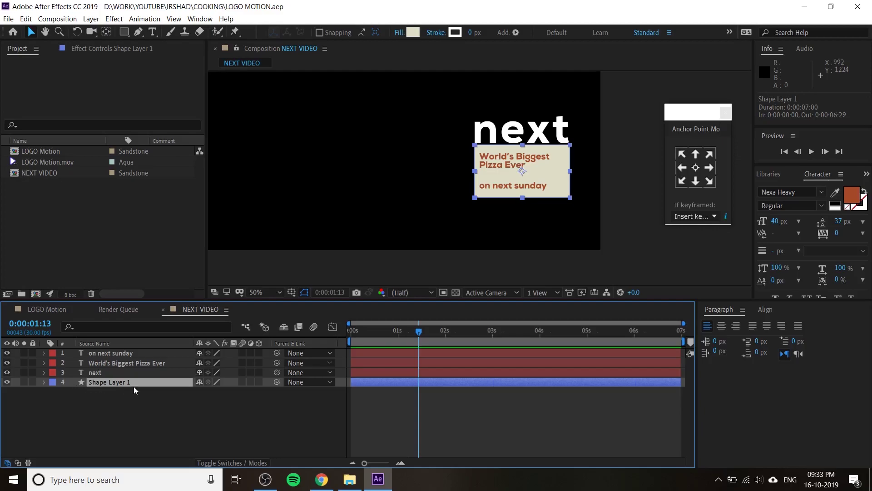
pyautogui.press('p')
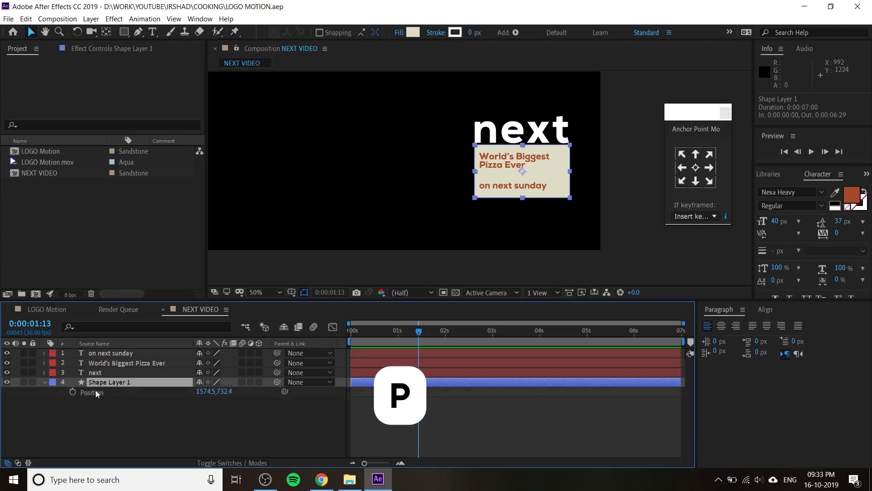
pyautogui.moveTo(416, 334); pyautogui.dragTo(416, 355)
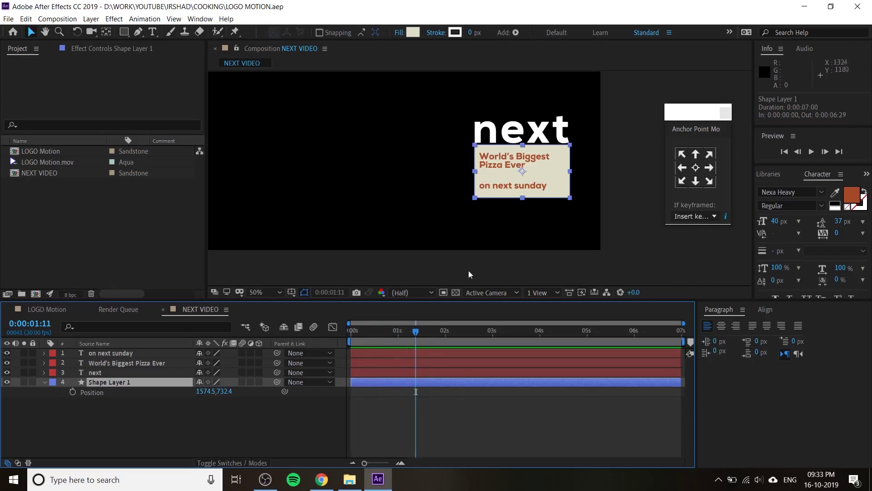
pyautogui.click(74, 392)
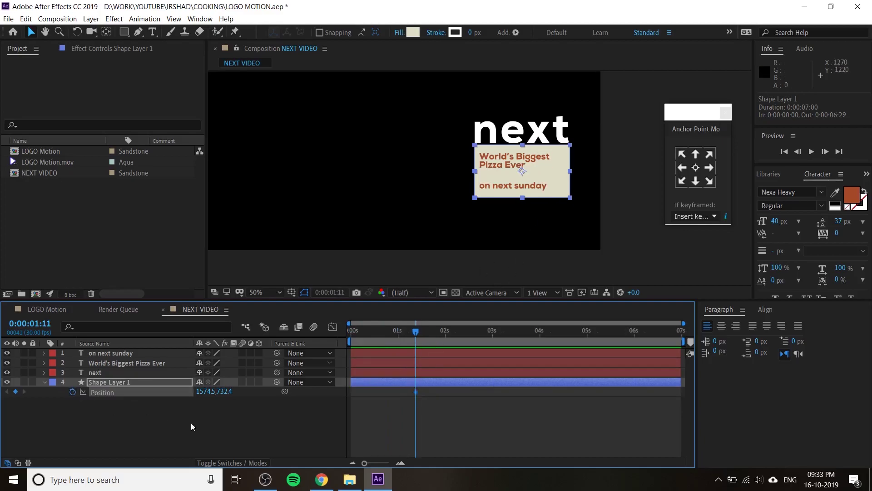
# At 0:00:00:00, move the card straight down below the frame to about 1574.5, 1212.4 and preview the slide-in
pyautogui.moveTo(411, 338); pyautogui.dragTo(351, 350)
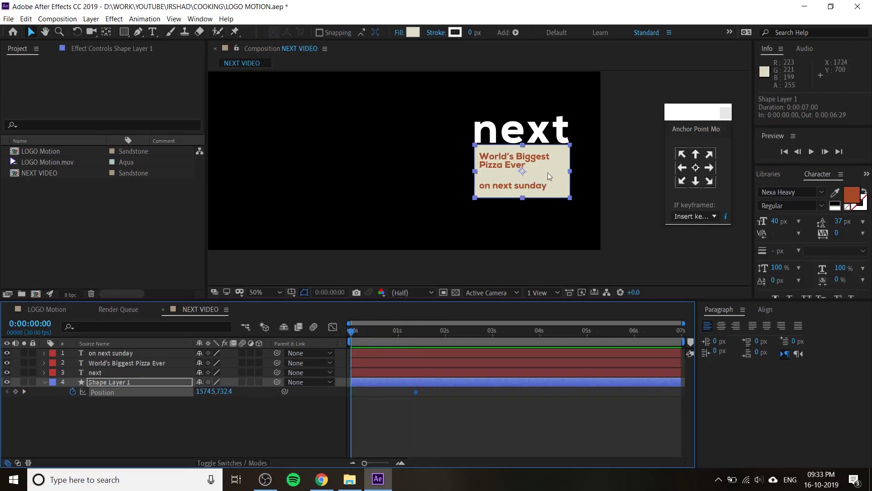
pyautogui.moveTo(404, 342); pyautogui.dragTo(351, 348)
pyautogui.moveTo(552, 168); pyautogui.dragTo(559, 276)
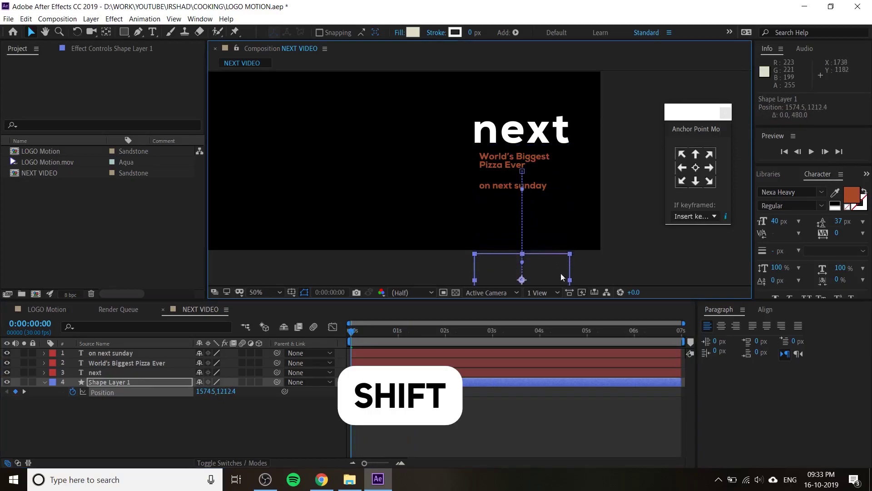
pyautogui.scroll(-1, 583, 230)
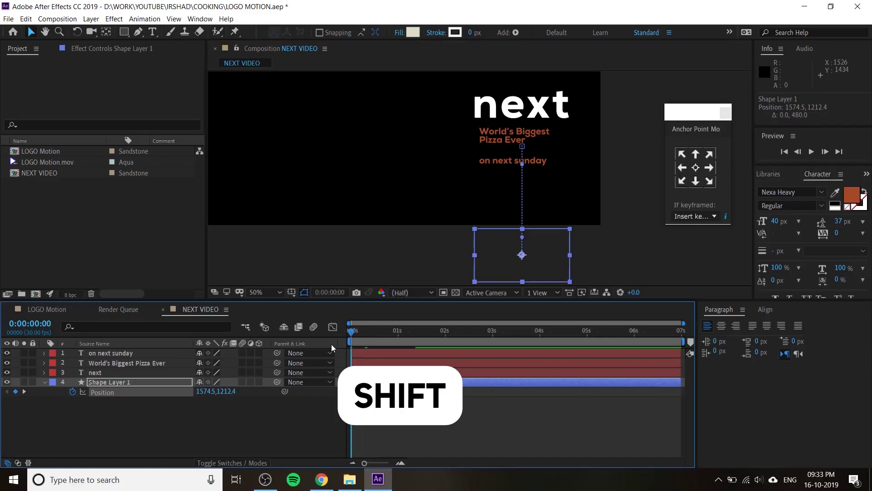
pyautogui.press('space')
pyautogui.press('space')
pyautogui.press('space')
pyautogui.press('space')
pyautogui.press('space')
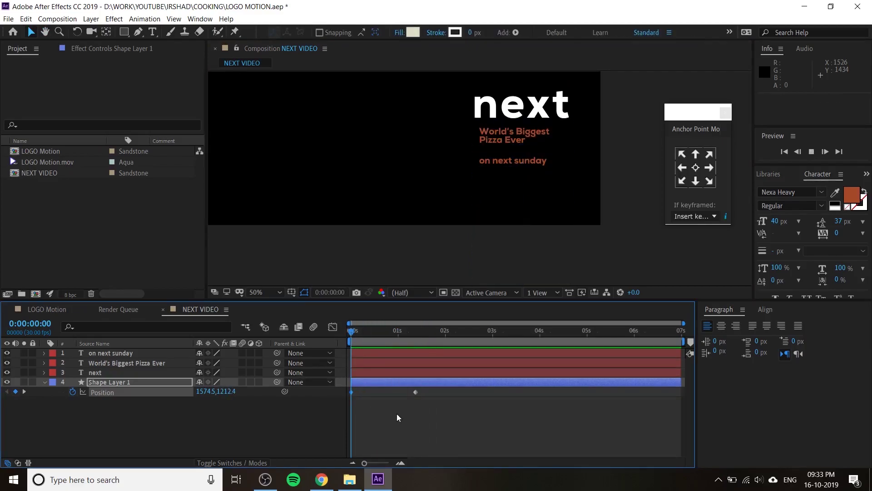
# Apply Easy Ease to both Position keyframes of the card layer
pyautogui.moveTo(391, 331); pyautogui.dragTo(361, 394)
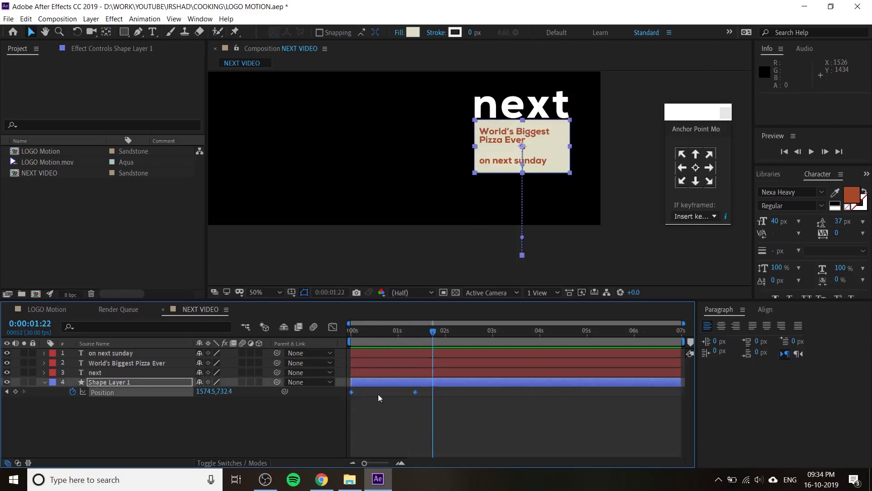
pyautogui.rightClick(415, 391)
pyautogui.moveTo(444, 384)
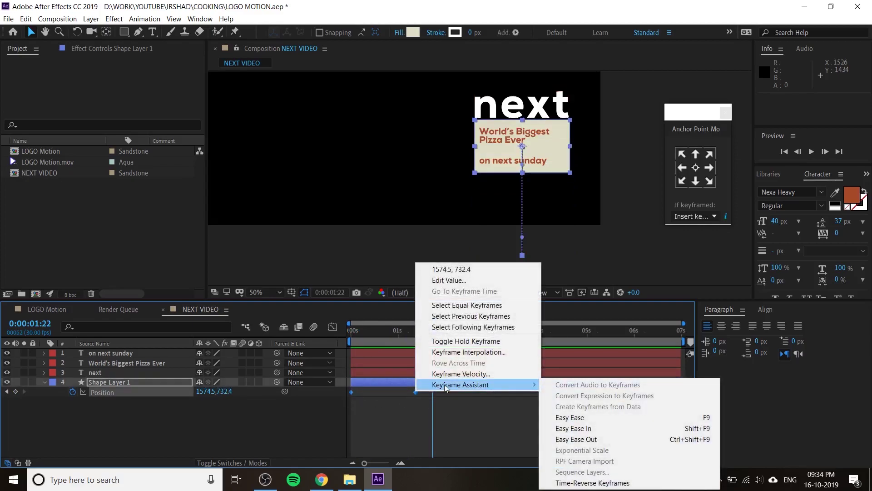
pyautogui.click(570, 417)
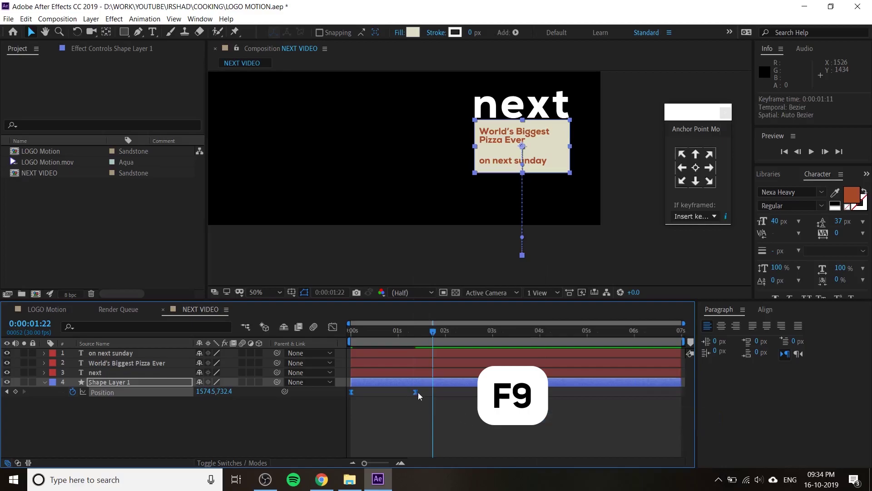
# Reshape the card's Position speed graph so the speed peaks early and slows gradually, and preview the motion
pyautogui.moveTo(421, 402); pyautogui.dragTo(349, 389)
pyautogui.click(332, 331)
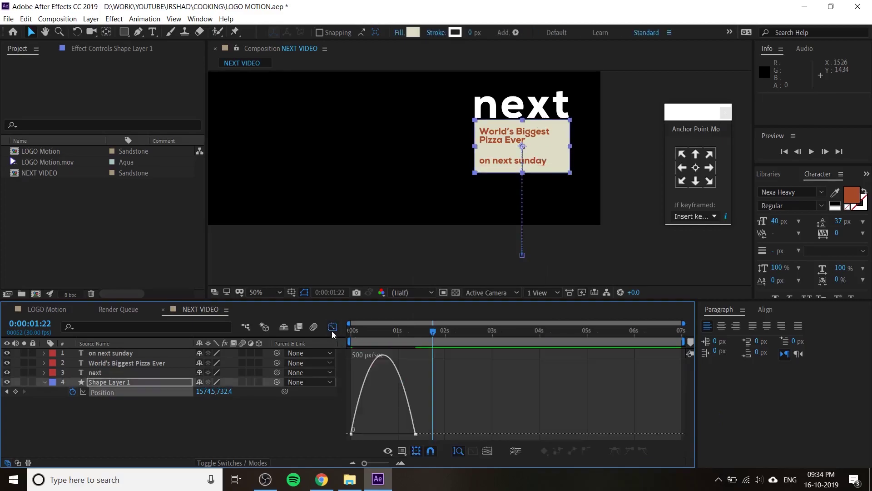
pyautogui.moveTo(437, 408); pyautogui.dragTo(381, 432)
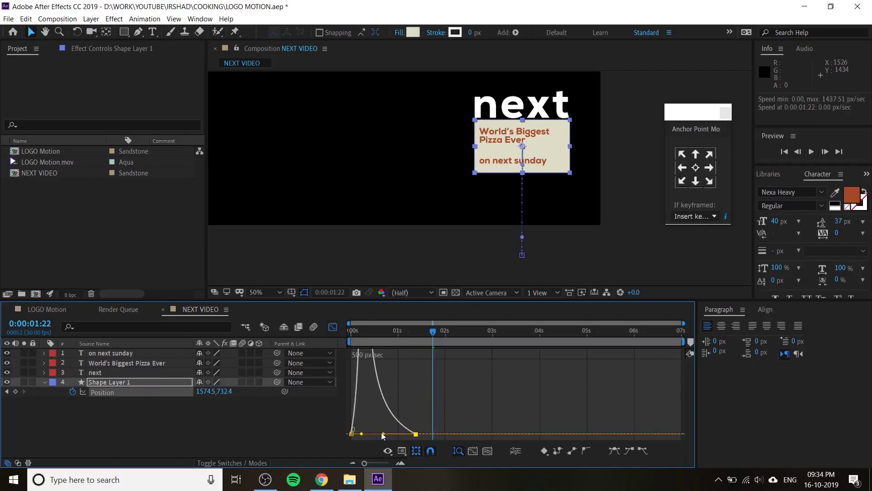
pyautogui.click(332, 328)
pyautogui.press('space')
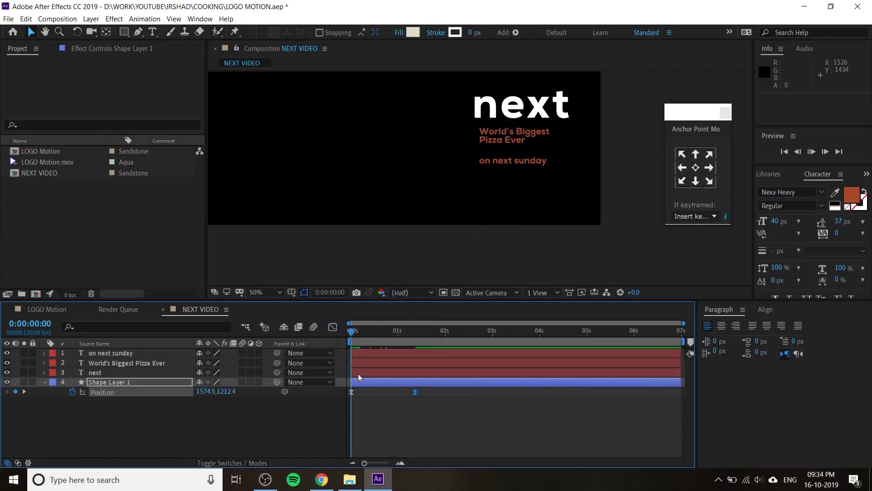
pyautogui.click(435, 445)
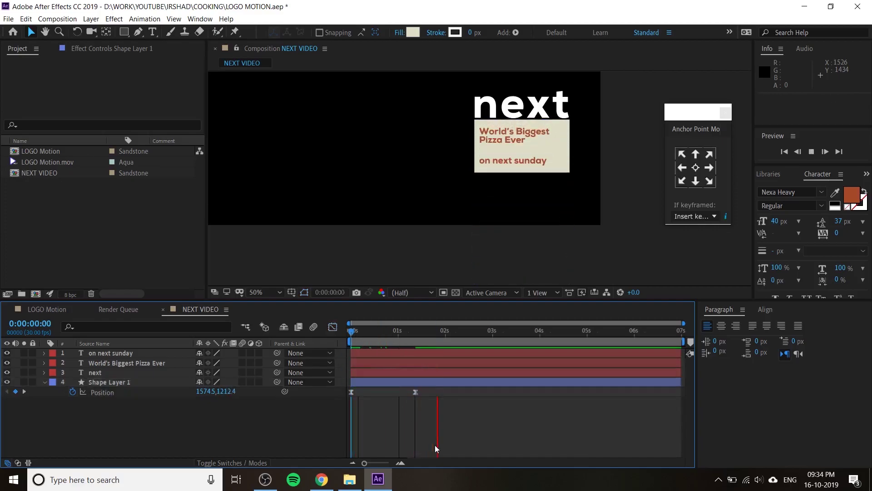
# Delay the card's second Position keyframe to about 0:00:01:21 and play back the slower slide-in
pyautogui.click(395, 331)
pyautogui.moveTo(416, 394); pyautogui.dragTo(432, 397)
pyautogui.press('space')
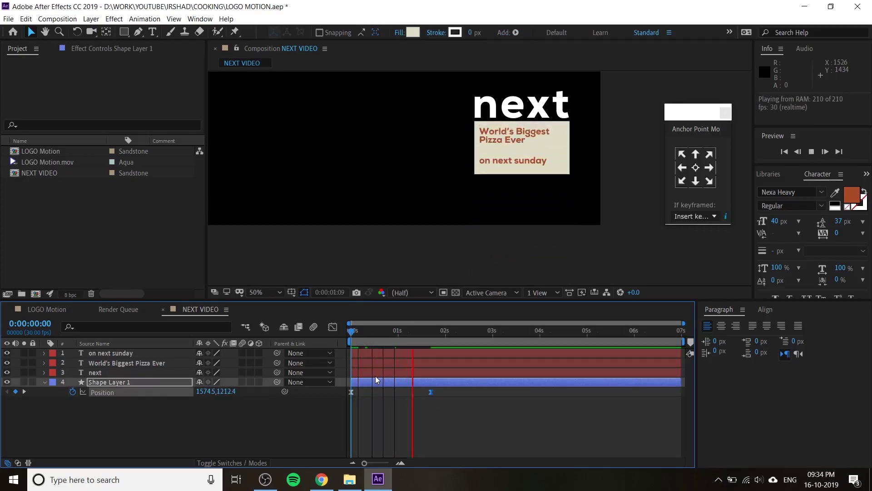
pyautogui.press('space')
# Set the current time to 0:00:01:22, deselect the card layer and save the project
pyautogui.moveTo(445, 338); pyautogui.dragTo(433, 342)
pyautogui.click(511, 443)
pyautogui.hotkey('ctrl', 's')
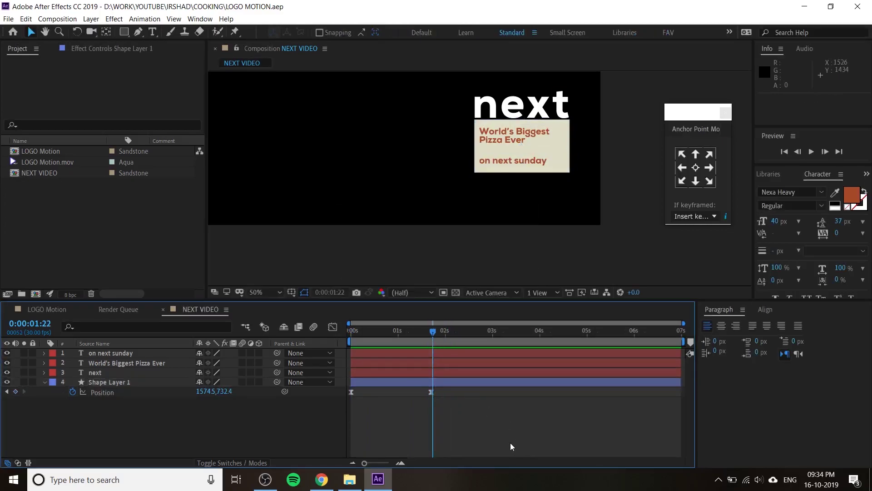
# Add a Position keyframe at 0:00:01:21 on the "next" text layer
pyautogui.moveTo(429, 337); pyautogui.dragTo(432, 394)
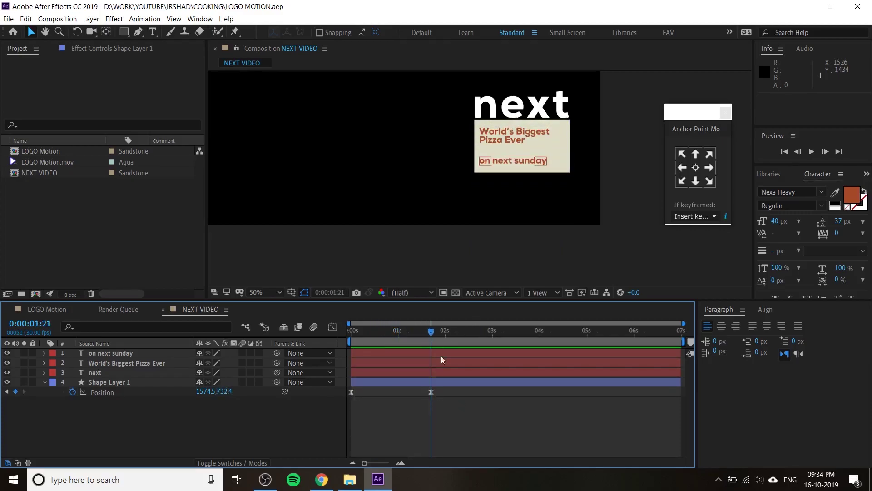
pyautogui.click(538, 107)
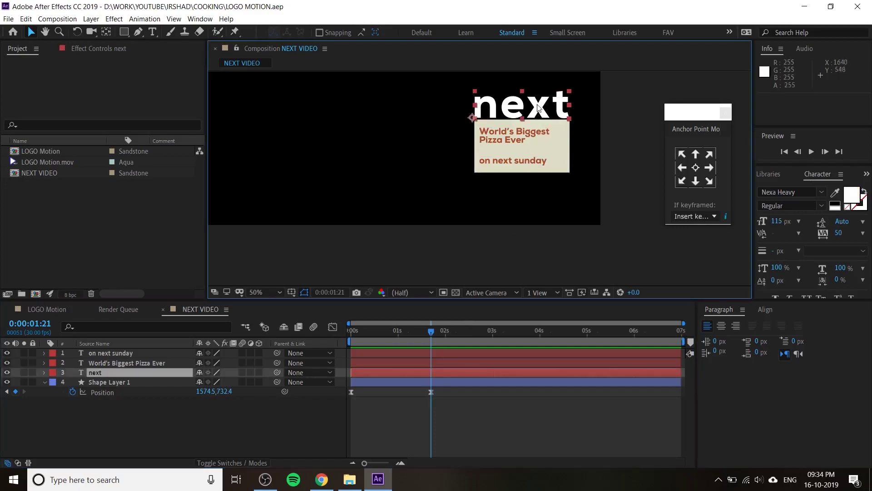
pyautogui.click(122, 373)
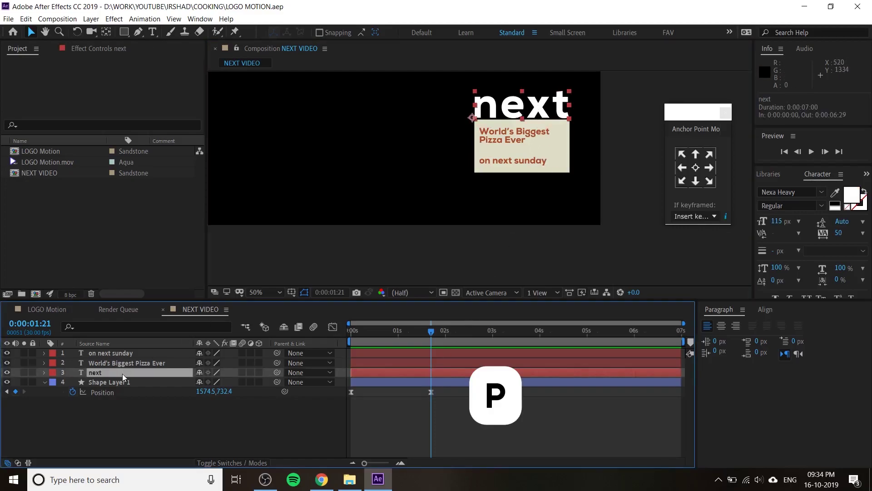
pyautogui.press('p')
pyautogui.click(72, 382)
# At 0:00:00:00, lower the card's starting position farther below the frame, to about 1574.5, 1414.4
pyautogui.moveTo(434, 334); pyautogui.dragTo(323, 351)
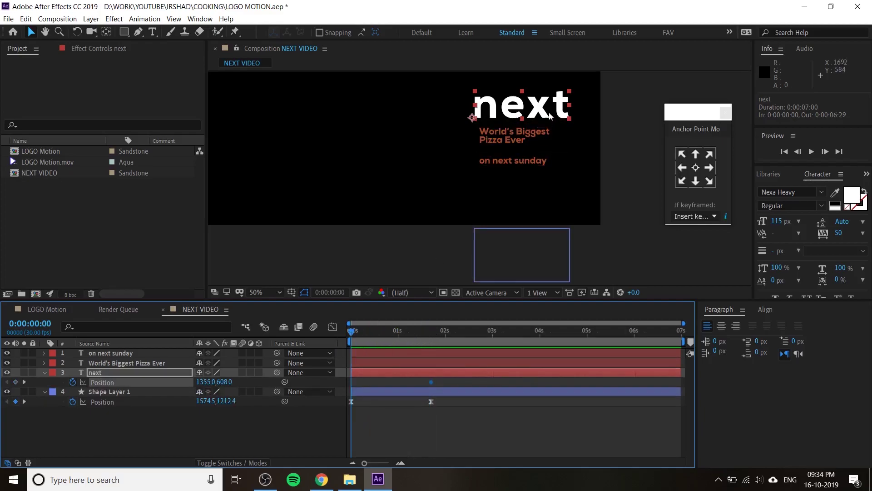
pyautogui.scroll(-2, 557, 195)
pyautogui.click(546, 232)
pyautogui.moveTo(543, 214); pyautogui.dragTo(542, 260)
# Move the "next" heading straight down below the frame to 1355, 1258 at the start, and preview its slide-in
pyautogui.click(552, 82)
pyautogui.moveTo(553, 82); pyautogui.dragTo(553, 229)
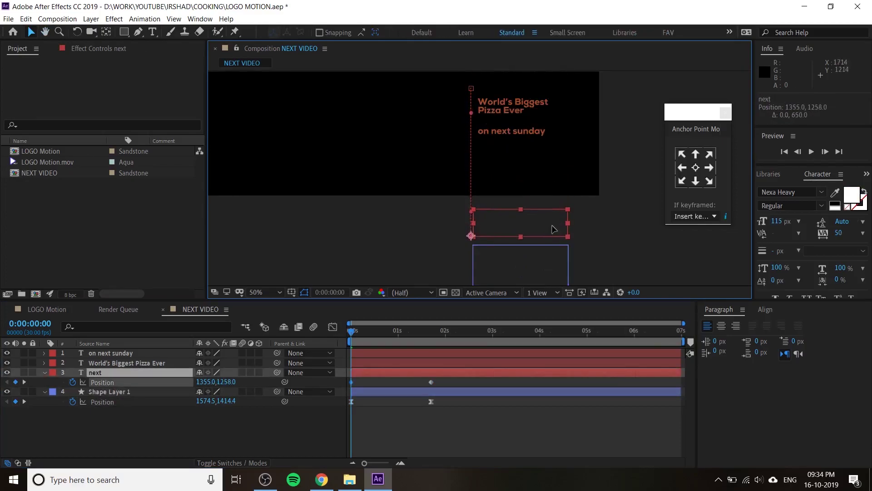
pyautogui.press('space')
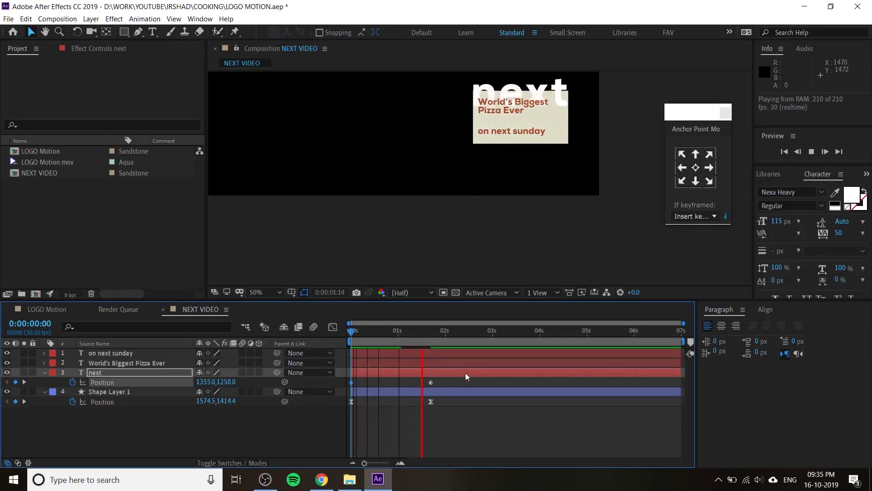
pyautogui.press('space')
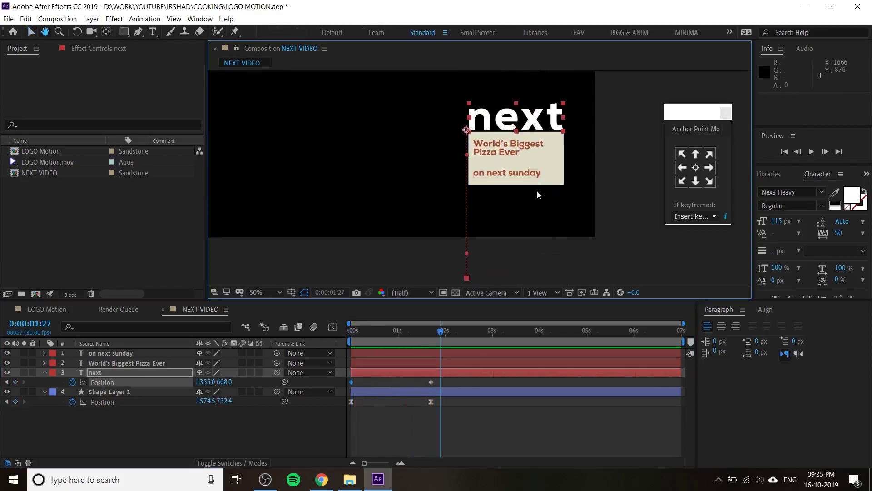
# Apply Easy Ease to both Position keyframes of the "next" layer
pyautogui.click(431, 382)
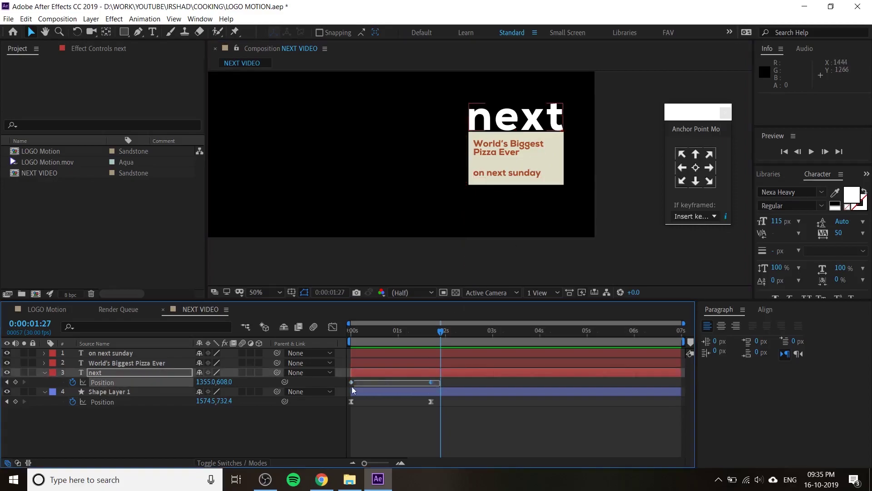
pyautogui.rightClick(432, 381)
pyautogui.moveTo(518, 376)
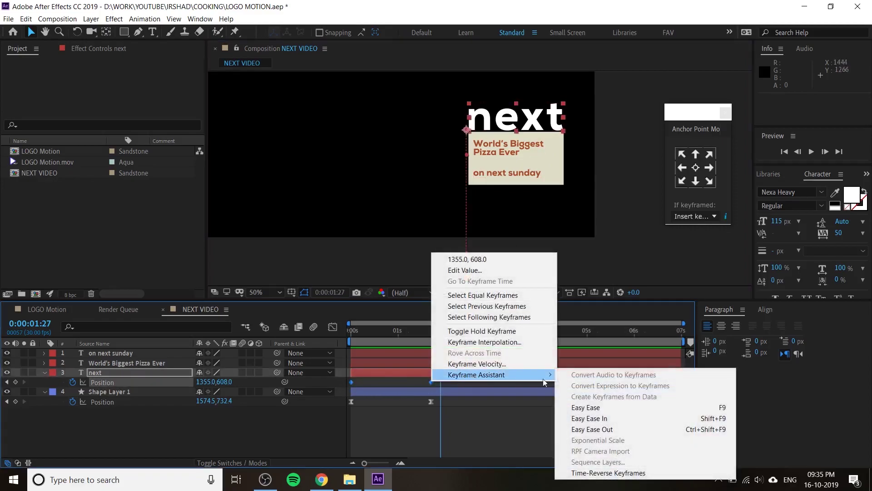
pyautogui.click(585, 407)
# Reshape the "next" layer's Position speed graph to peak early and taper off slowly, and play back the motion
pyautogui.click(333, 327)
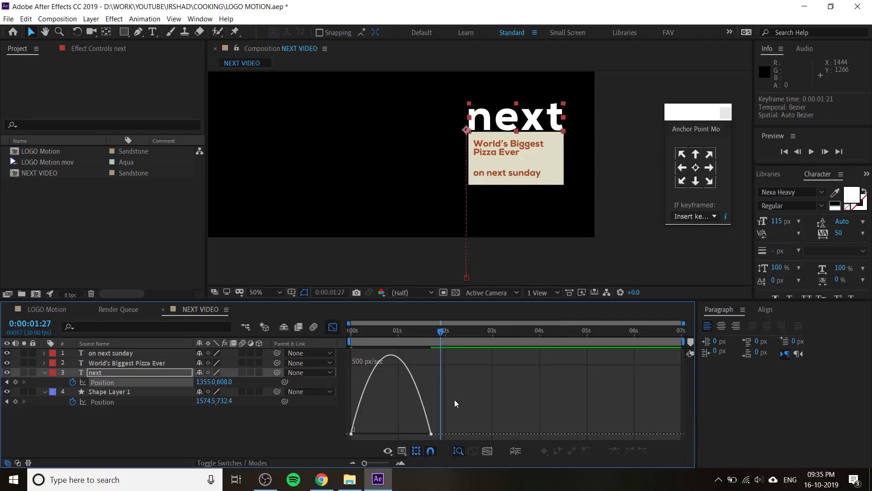
pyautogui.moveTo(417, 434); pyautogui.dragTo(379, 435)
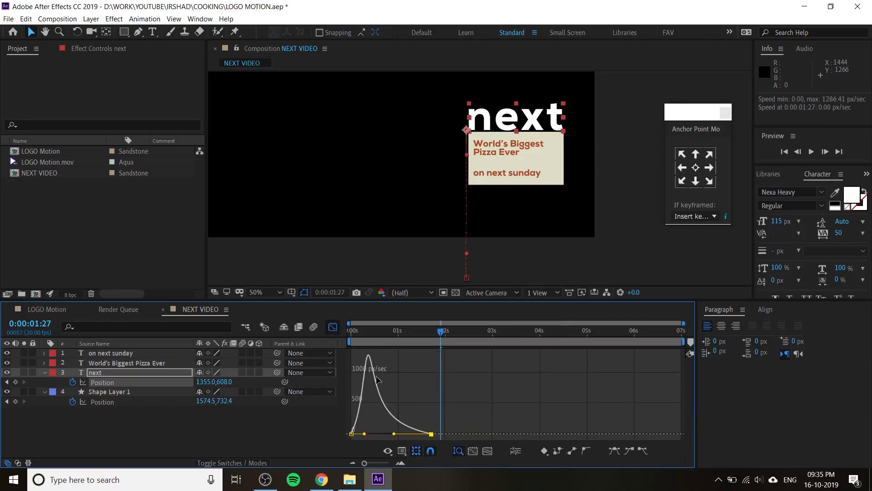
pyautogui.click(333, 326)
pyautogui.press('space')
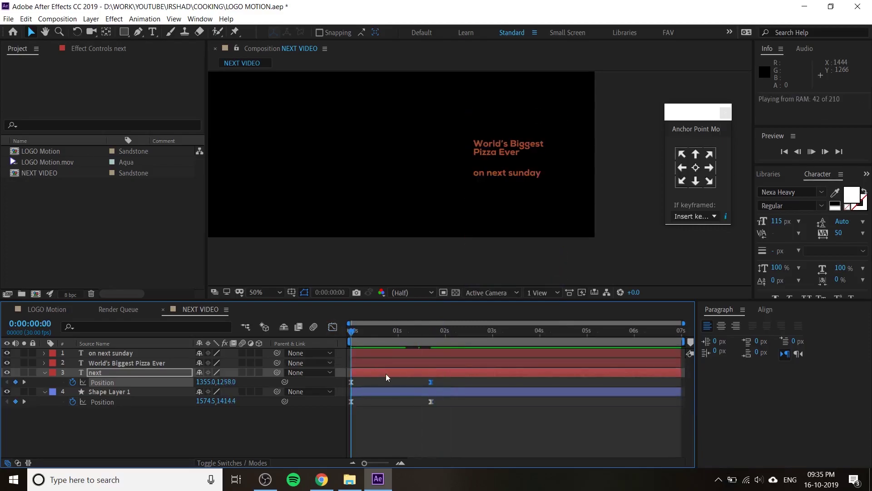
pyautogui.click(443, 445)
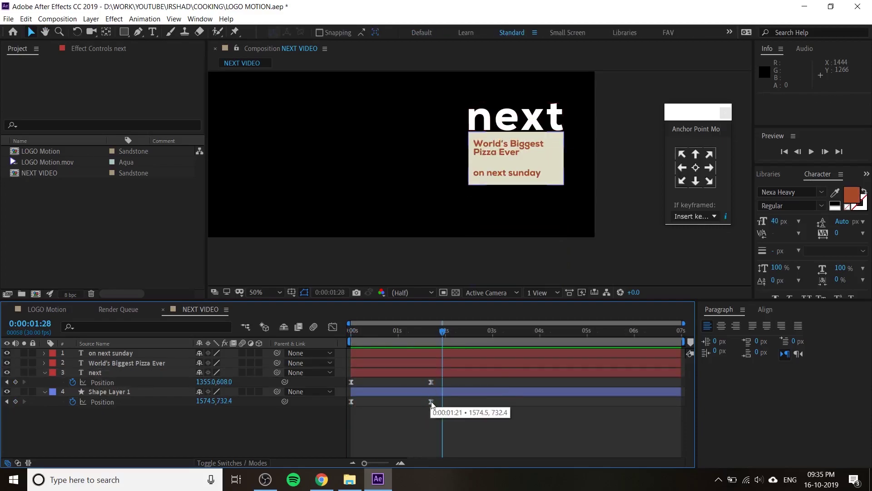
# Bring the "next" layer's second Position keyframe forward to about 0:00:01:16, ahead of the card's, and preview the timing
pyautogui.moveTo(431, 382); pyautogui.dragTo(416, 383)
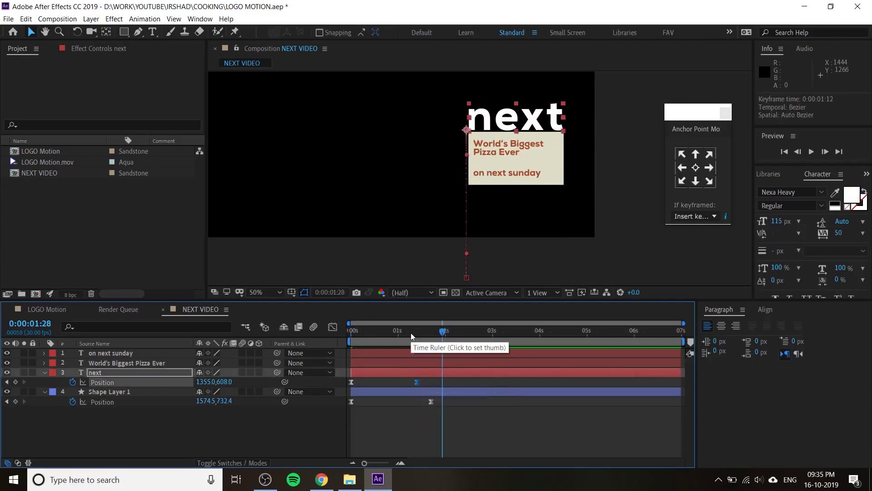
pyautogui.press('space')
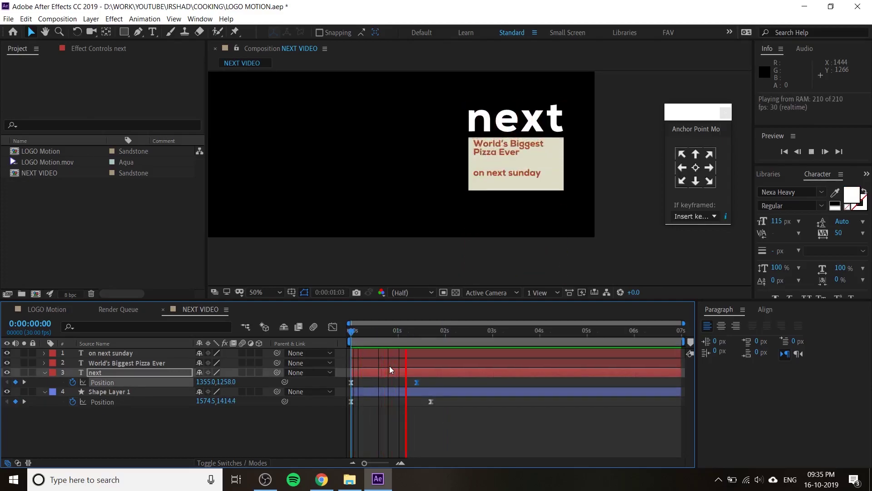
pyautogui.press('space')
pyautogui.moveTo(417, 382); pyautogui.dragTo(422, 382)
pyautogui.press('space')
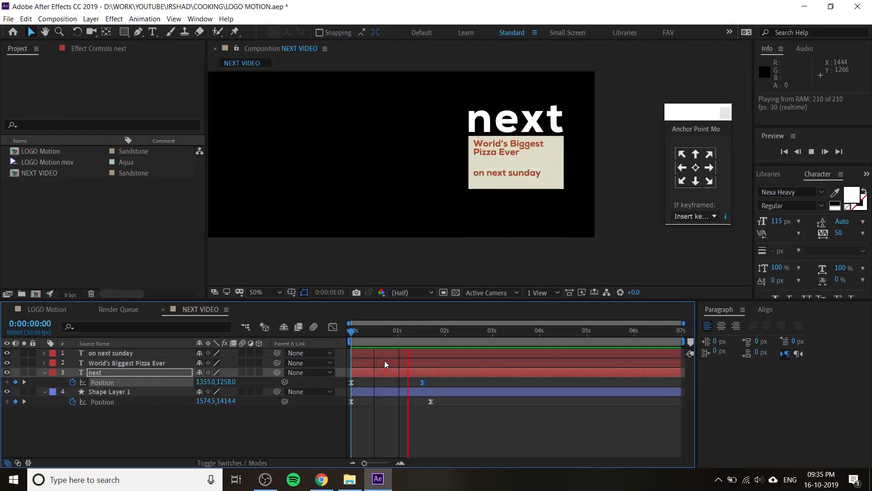
pyautogui.press('space')
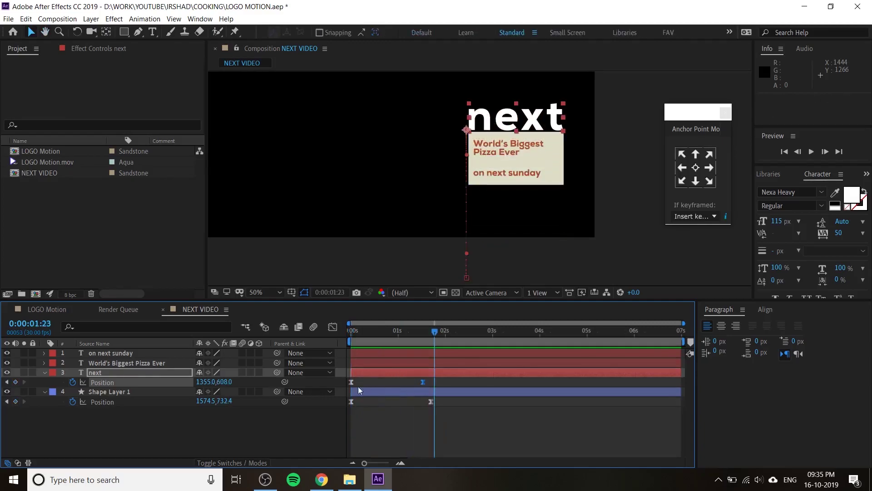
# Delay the card layer to start at 0:00:00:05 and preview it following the "next" heading
pyautogui.moveTo(359, 394); pyautogui.dragTo(369, 395)
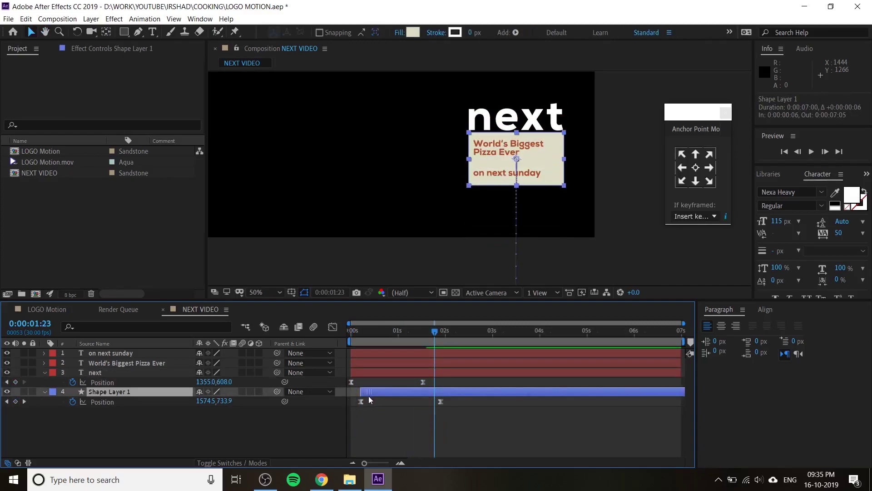
pyautogui.press('Home')
pyautogui.press('space')
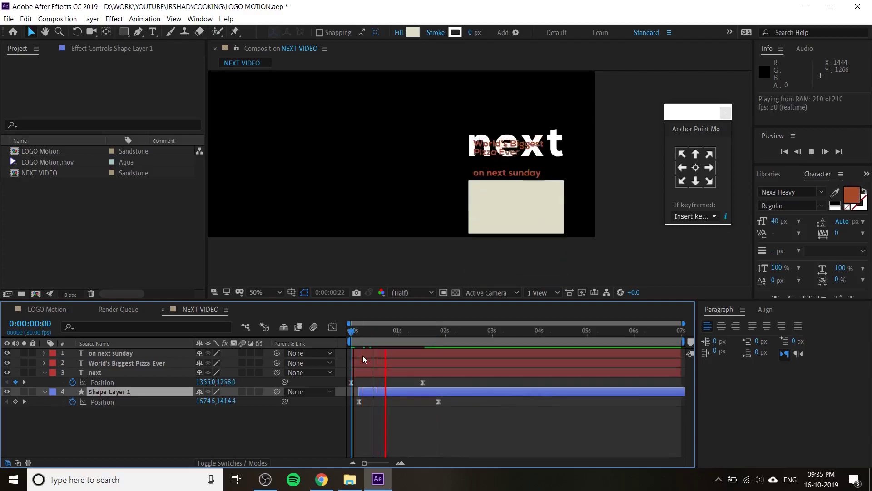
pyautogui.press('space')
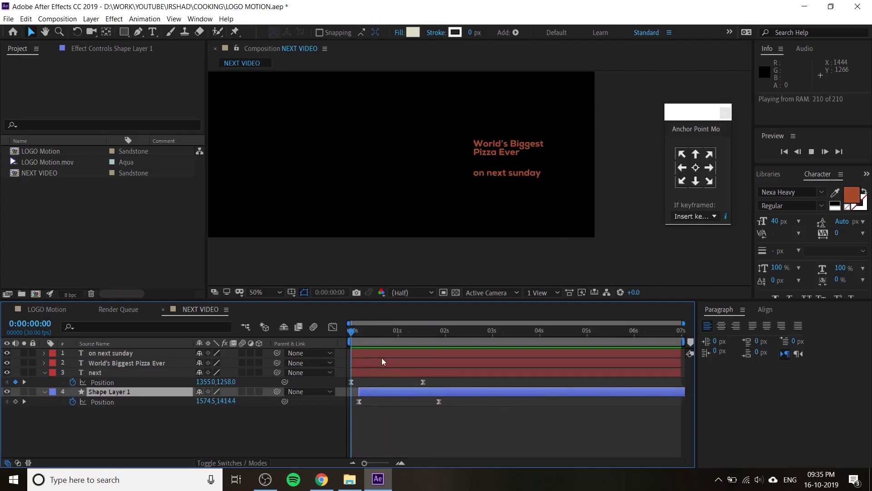
# Replay the staggered slide-in from the beginning, deselect the card layer and save the project
pyautogui.press('space')
pyautogui.press('space')
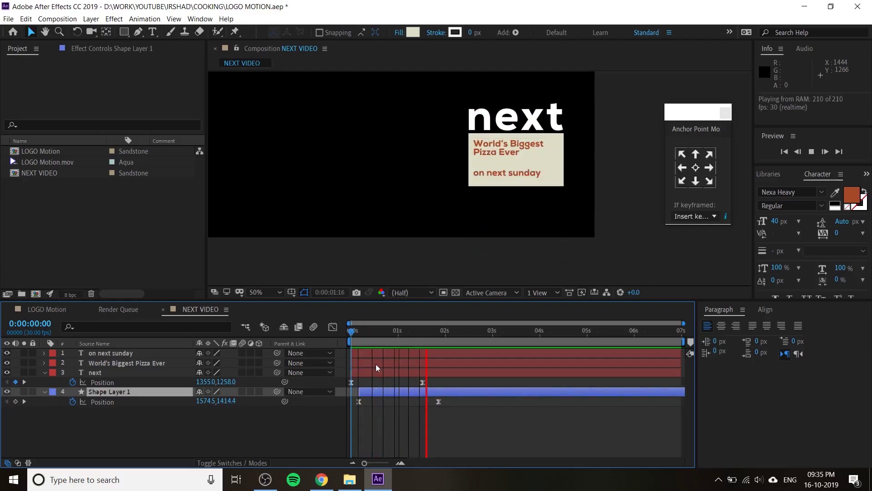
pyautogui.click(462, 414)
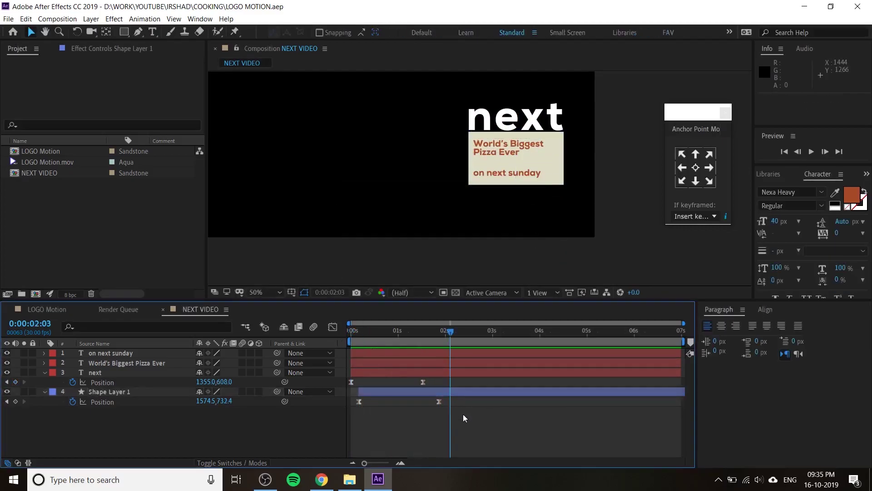
# Set the current time to 0:00:02:15 and select the pizza title and "on next sunday" text layers together
pyautogui.moveTo(452, 332); pyautogui.dragTo(470, 353)
pyautogui.click(498, 152)
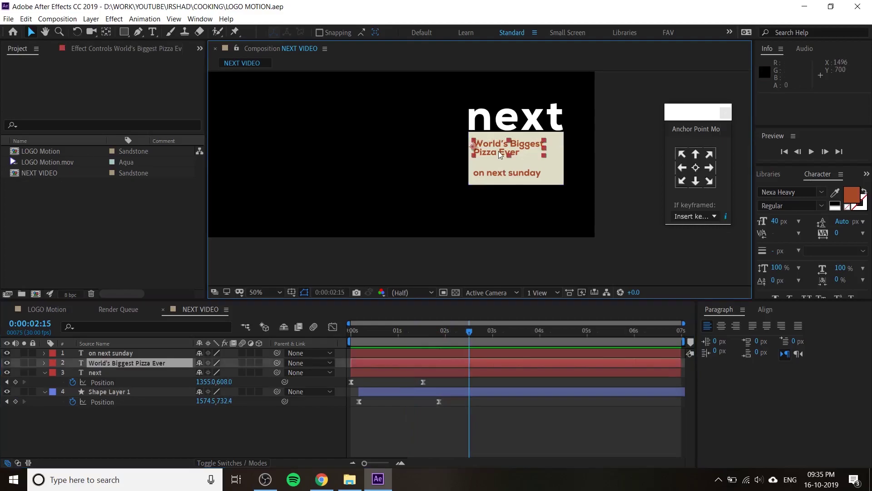
pyautogui.keyDown('shift'); pyautogui.click(506, 174); pyautogui.keyUp('shift')
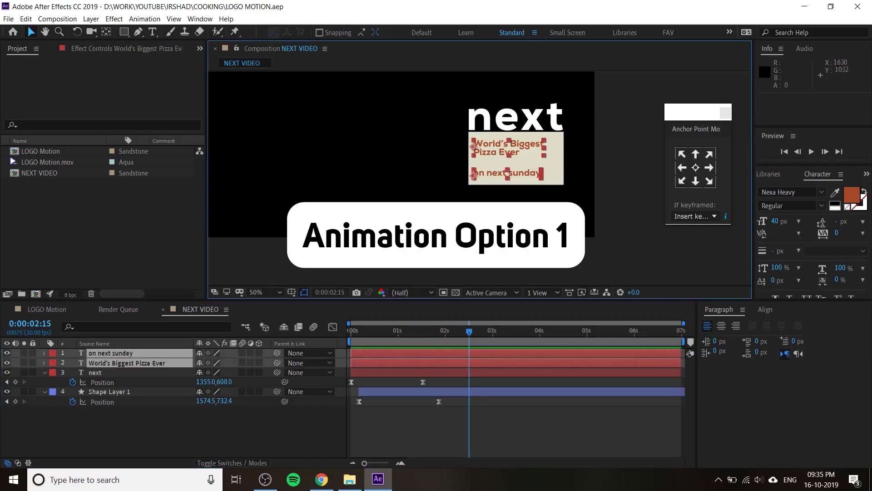
pyautogui.click(531, 254)
pyautogui.click(136, 372)
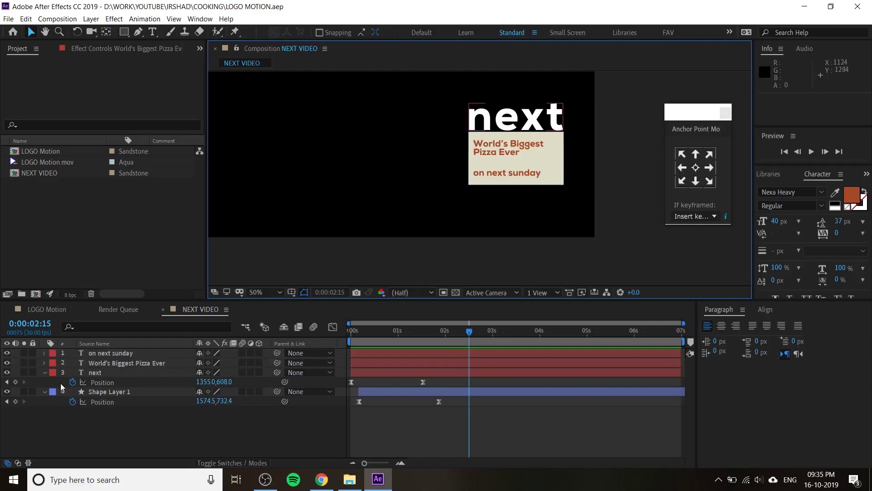
pyautogui.click(547, 154)
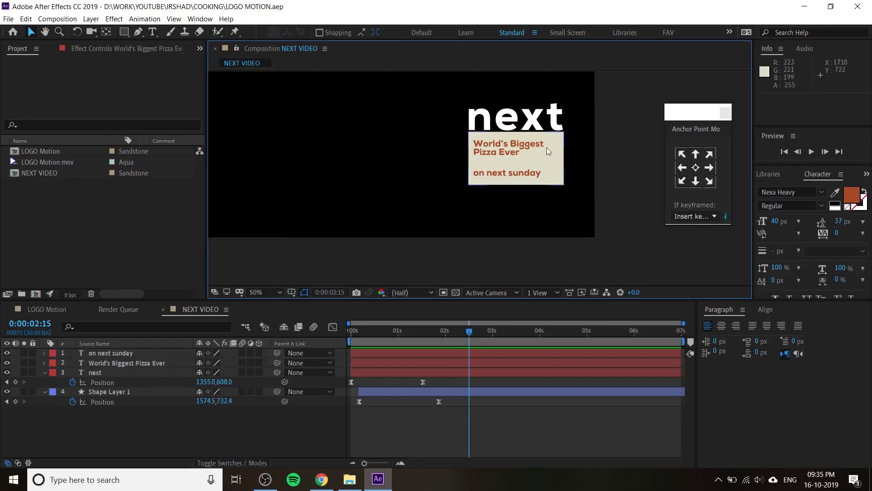
pyautogui.click(531, 152)
pyautogui.keyDown('shift'); pyautogui.click(527, 173); pyautogui.keyUp('shift')
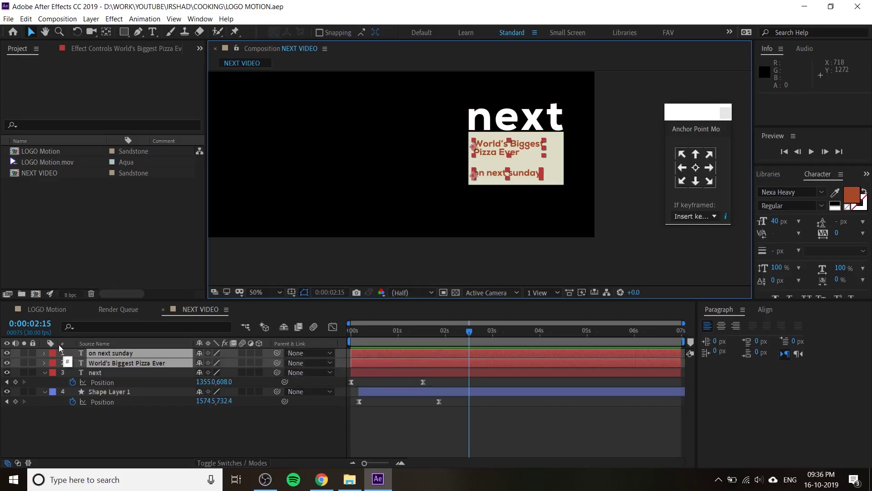
# Check whether the Parent & Link column is enabled among the timeline columns
pyautogui.click(227, 310)
pyautogui.moveTo(291, 148)
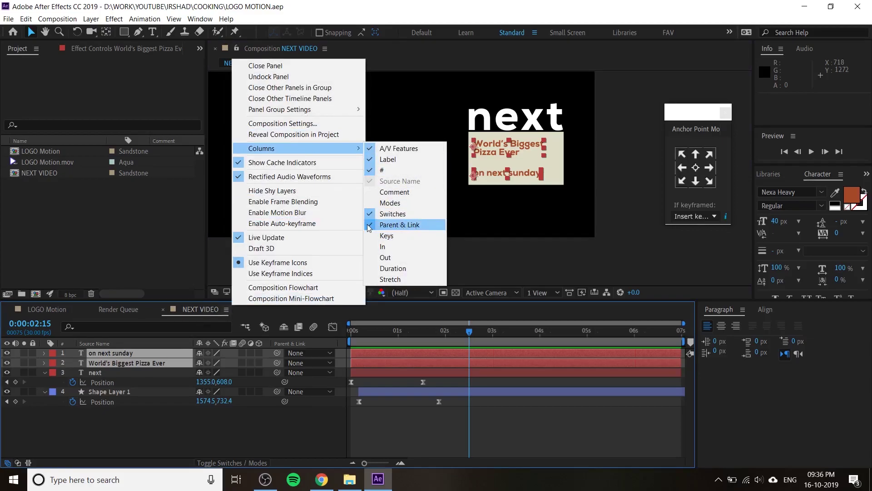
pyautogui.click(268, 425)
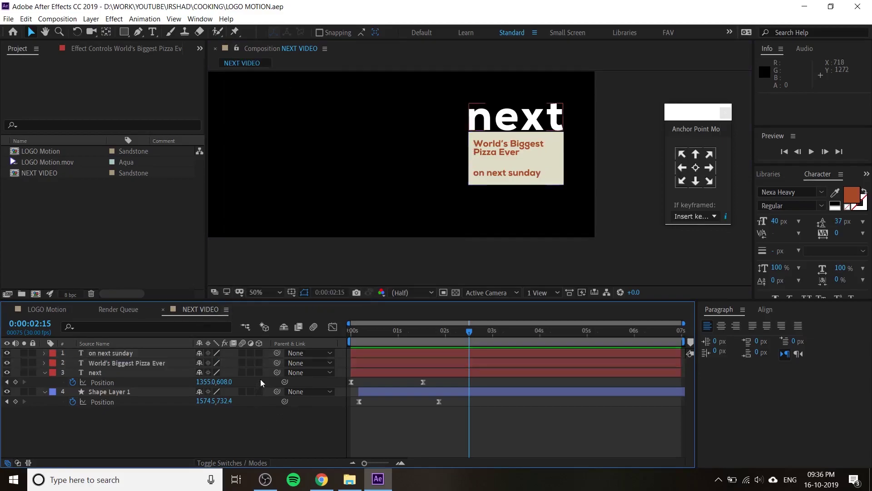
# Parent the "on next sunday" and "World's Biggest Pizza Ever" text layers to the card's Shape Layer 1
pyautogui.click(126, 352)
pyautogui.keyDown('shift'); pyautogui.click(126, 363); pyautogui.keyUp('shift')
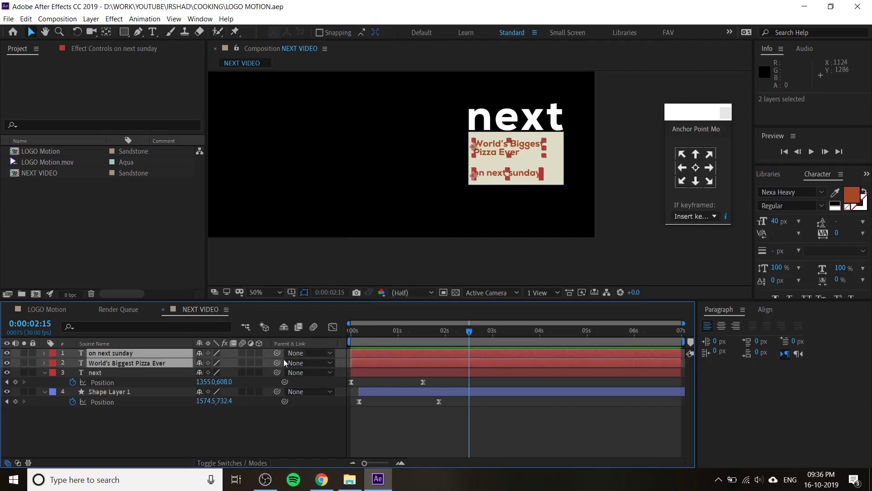
pyautogui.moveTo(276, 362); pyautogui.dragTo(151, 396)
pyautogui.click(199, 407)
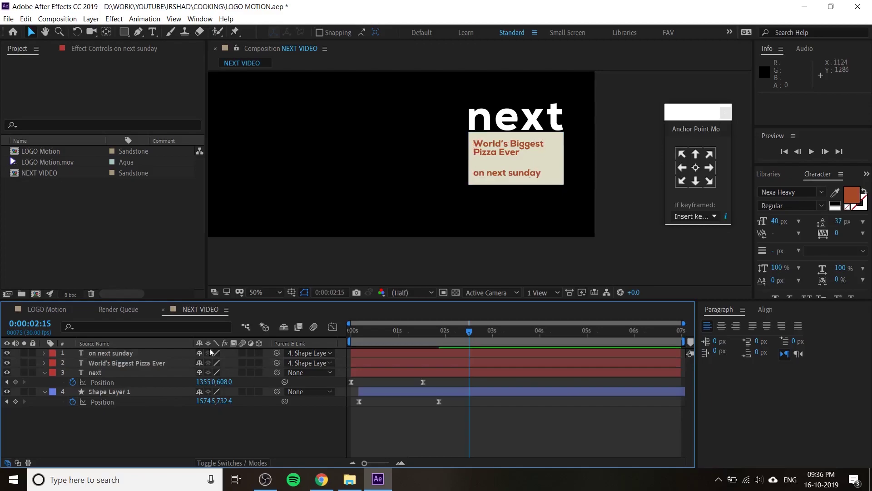
# Check that "on next sunday" uses Shape Layer 1 as its parent, and play the animation from the start
pyautogui.click(101, 391)
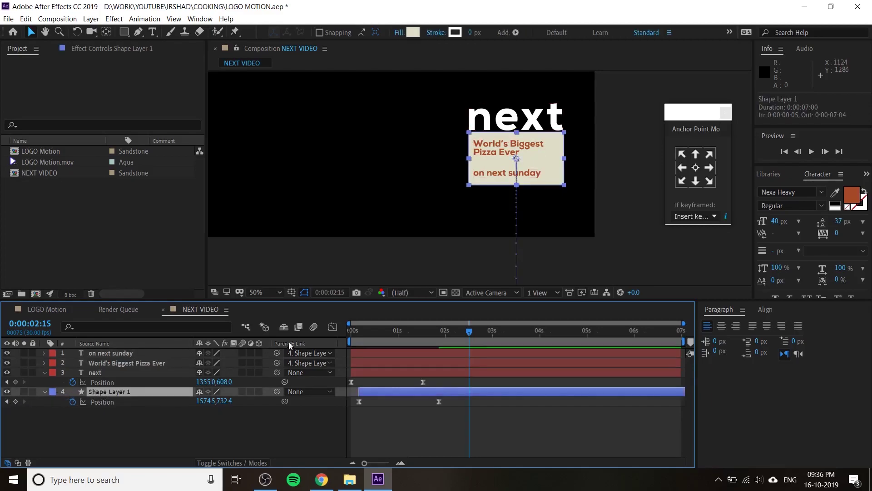
pyautogui.click(145, 355)
pyautogui.click(307, 353)
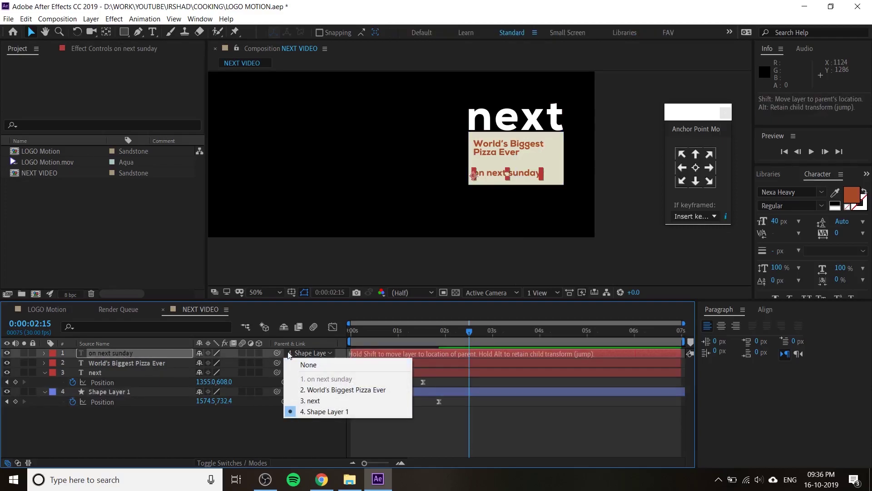
pyautogui.click(308, 411)
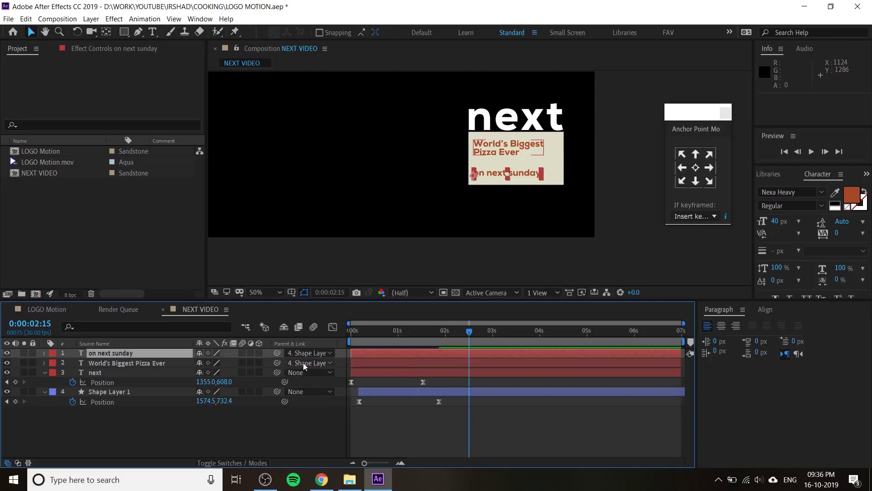
pyautogui.press('Home')
pyautogui.press('space')
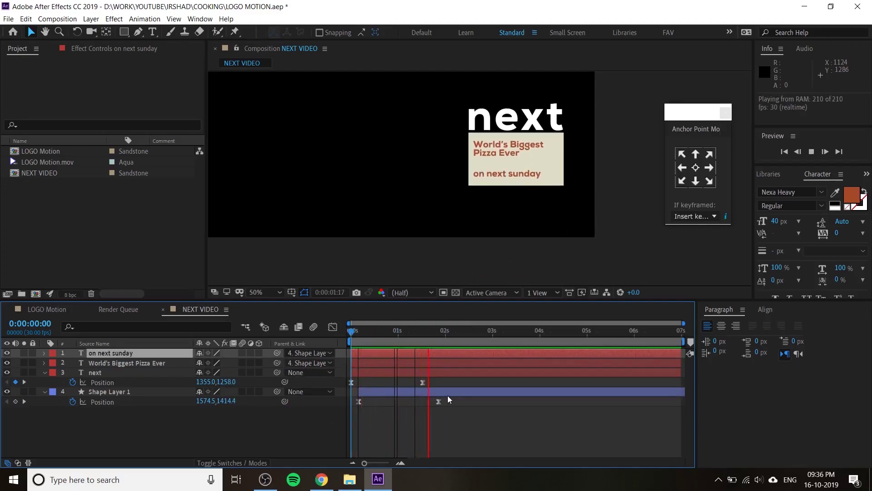
# Remove the parent from the "on next sunday" and "World's Biggest Pizza Ever" text layers and set the current time to 0:00:02:06
pyautogui.click(455, 336)
pyautogui.moveTo(454, 334); pyautogui.dragTo(464, 338)
pyautogui.click(311, 353)
pyautogui.click(308, 364)
pyautogui.click(310, 362)
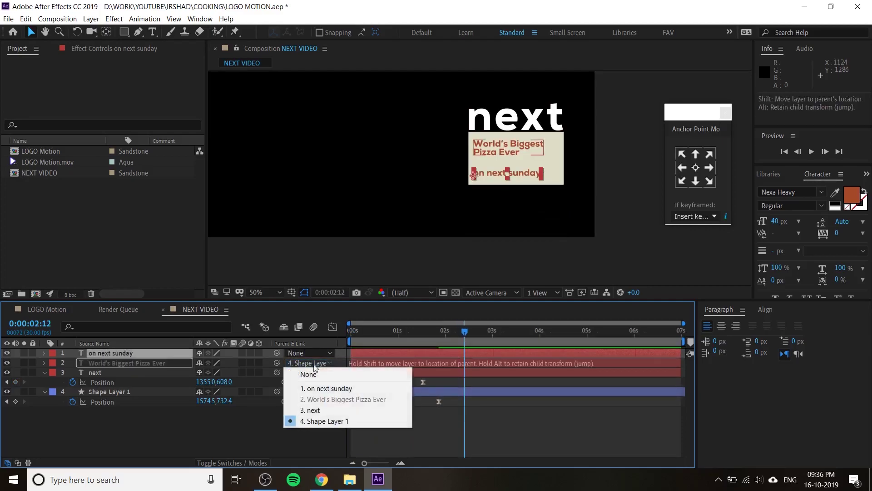
pyautogui.click(309, 372)
pyautogui.moveTo(459, 333); pyautogui.dragTo(453, 353)
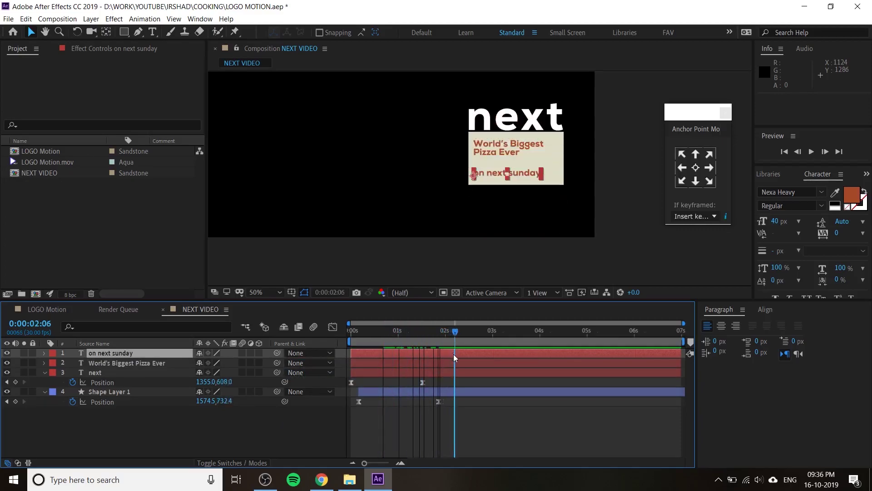
pyautogui.click(456, 417)
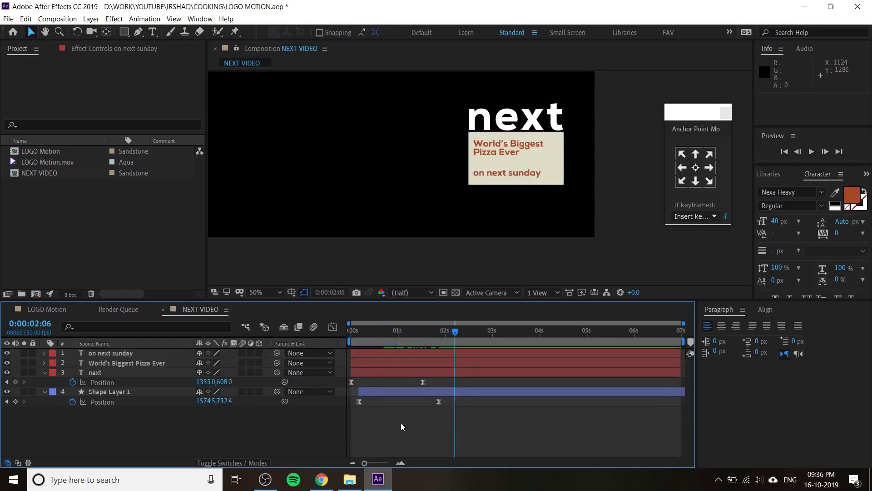
# Duplicate the card's Shape Layer 1 and place the copy directly above the "World's Biggest Pizza Ever" layer
pyautogui.click(93, 393)
pyautogui.click(26, 18)
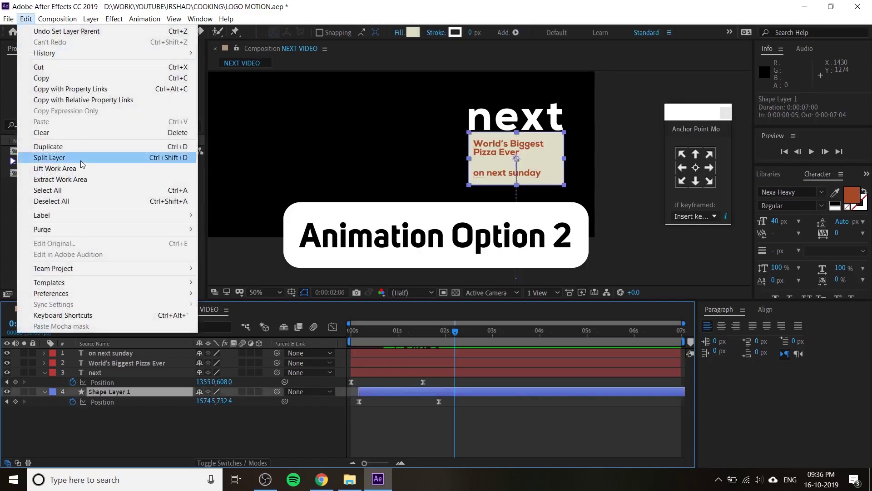
pyautogui.click(74, 154)
pyautogui.moveTo(105, 393); pyautogui.dragTo(114, 363)
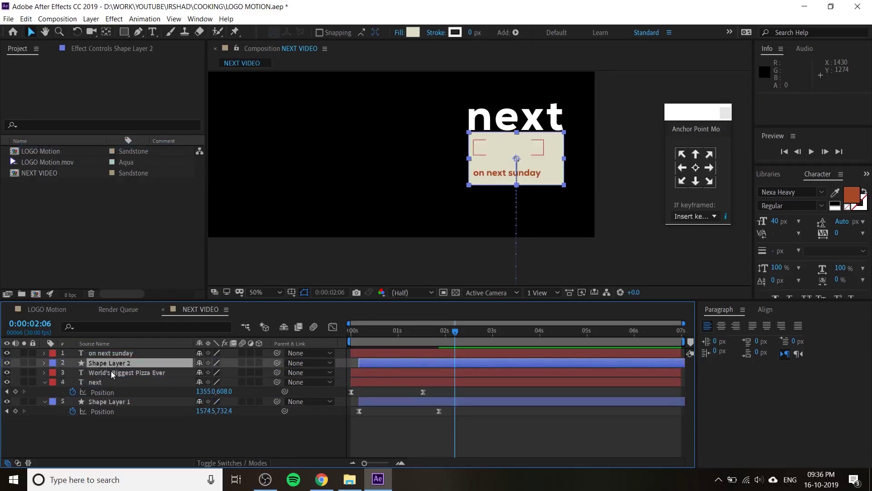
# Show the track matte options and set "World's Biggest Pizza Ever" to Alpha Matte "Shape Layer 2"
pyautogui.click(112, 372)
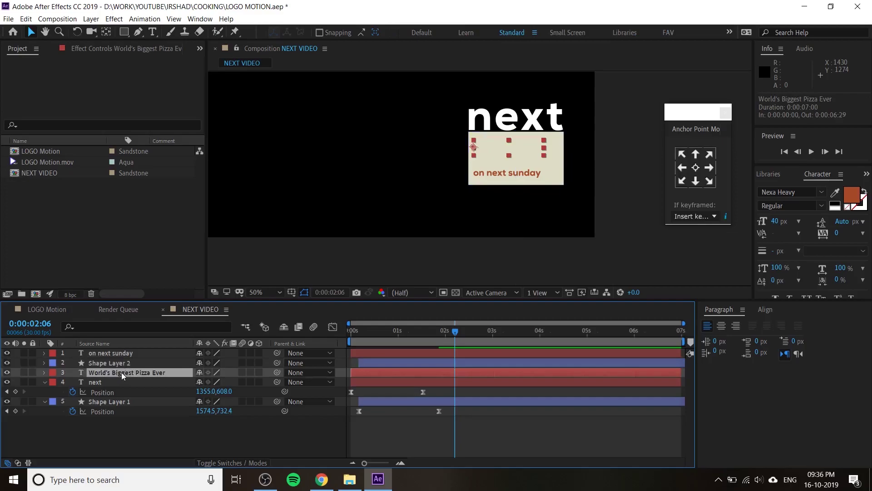
pyautogui.click(112, 363)
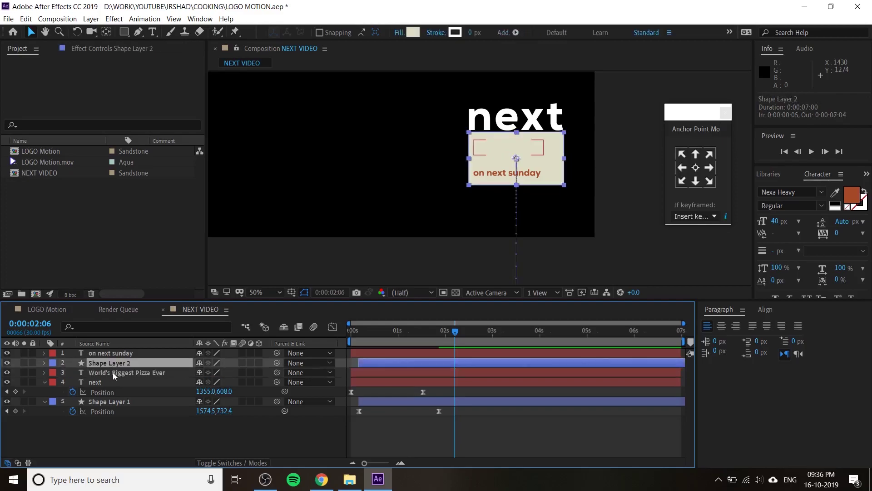
pyautogui.click(113, 372)
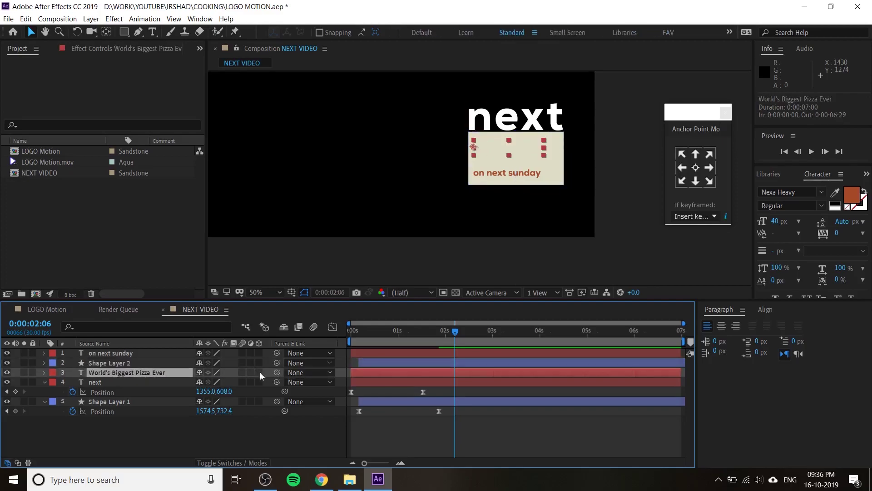
pyautogui.click(20, 462)
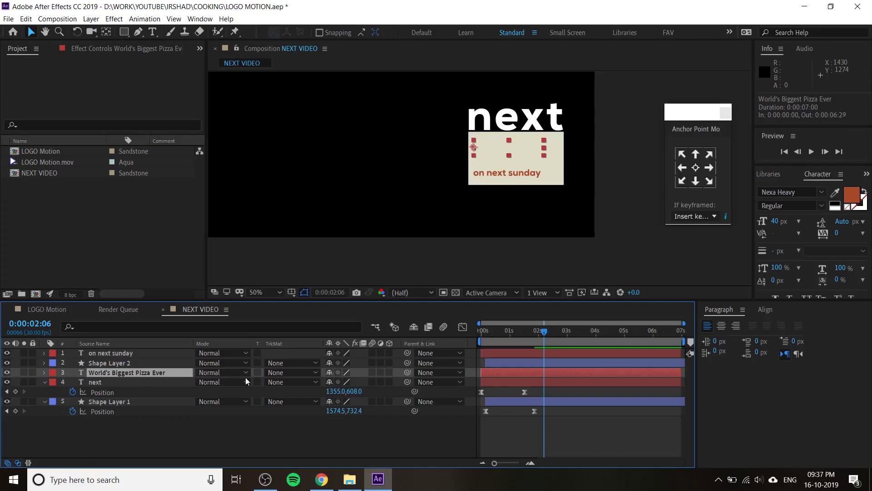
pyautogui.click(280, 373)
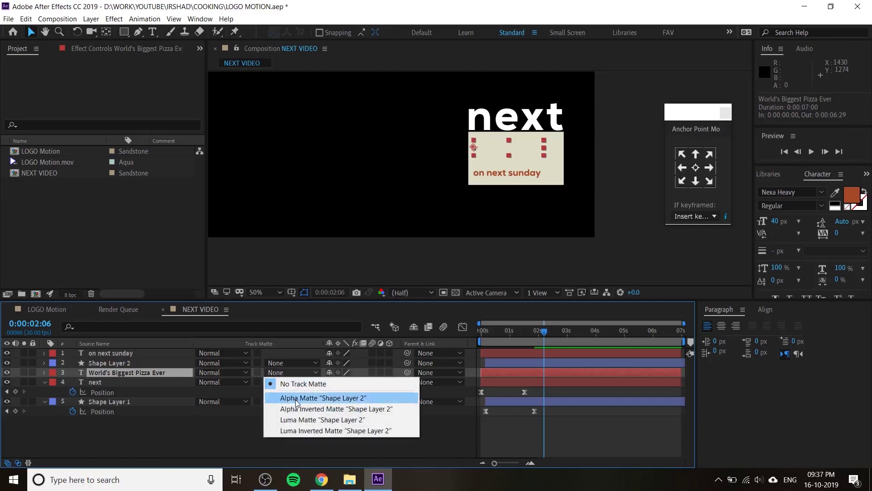
pyautogui.click(295, 398)
pyautogui.moveTo(539, 335)
pyautogui.mouseDown()
pyautogui.moveTo(509, 335)
pyautogui.moveTo(522, 342)
pyautogui.moveTo(505, 334)
pyautogui.moveTo(531, 343)
pyautogui.mouseUp()
# Duplicate Shape Layer 1 again and place the copy directly above the "on next sunday" layer
pyautogui.click(113, 362)
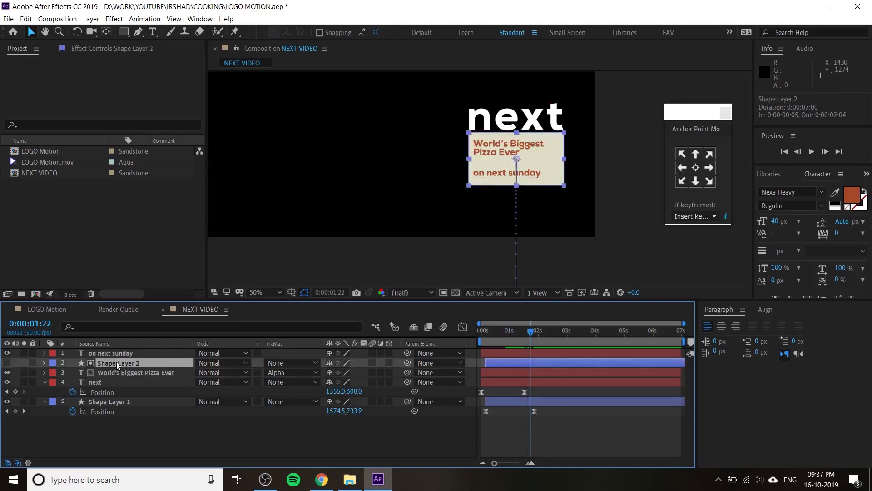
pyautogui.click(105, 402)
pyautogui.hotkey('ctrl', 'd')
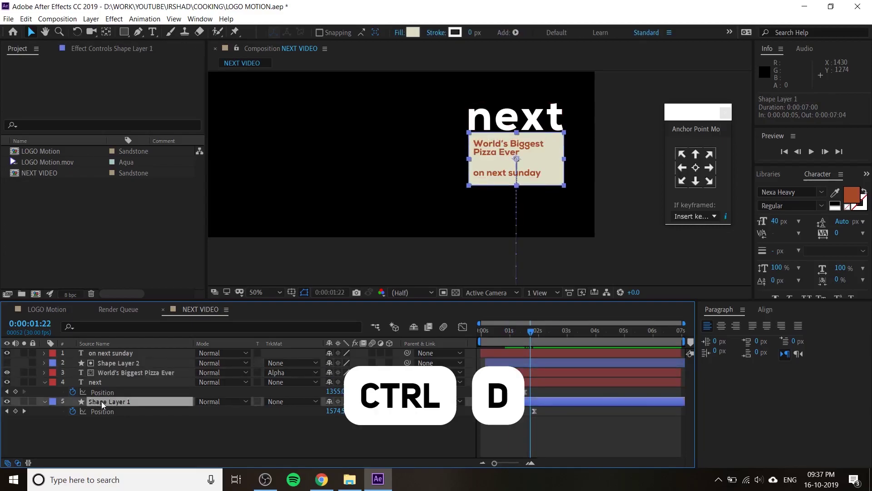
pyautogui.moveTo(110, 404); pyautogui.dragTo(118, 351)
# Set the "on next sunday" layer's track matte to Alpha Matte "Shape Layer 3"
pyautogui.click(117, 366)
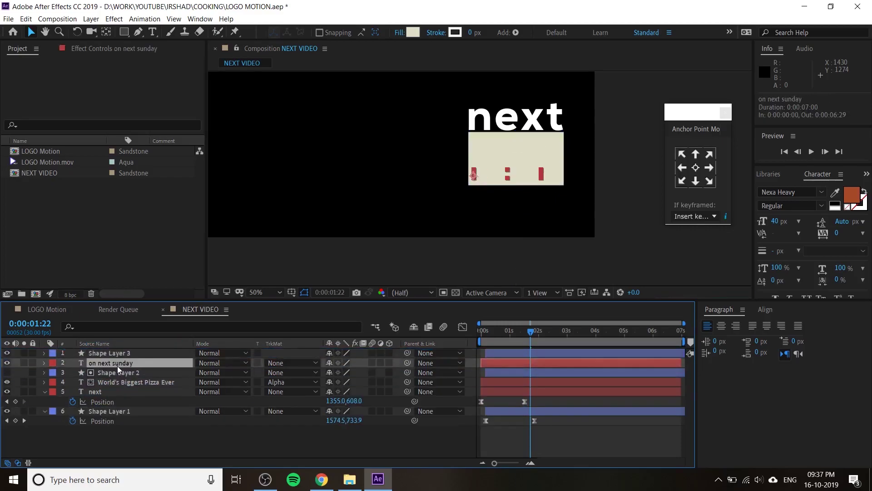
pyautogui.click(277, 362)
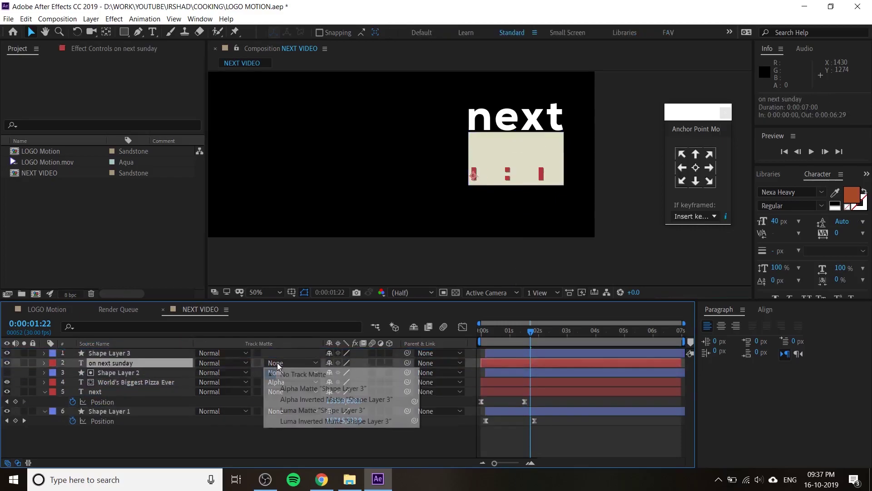
pyautogui.click(291, 386)
# Play the animation from the start to check how the heading, the card and its matted texts move in
pyautogui.press('space')
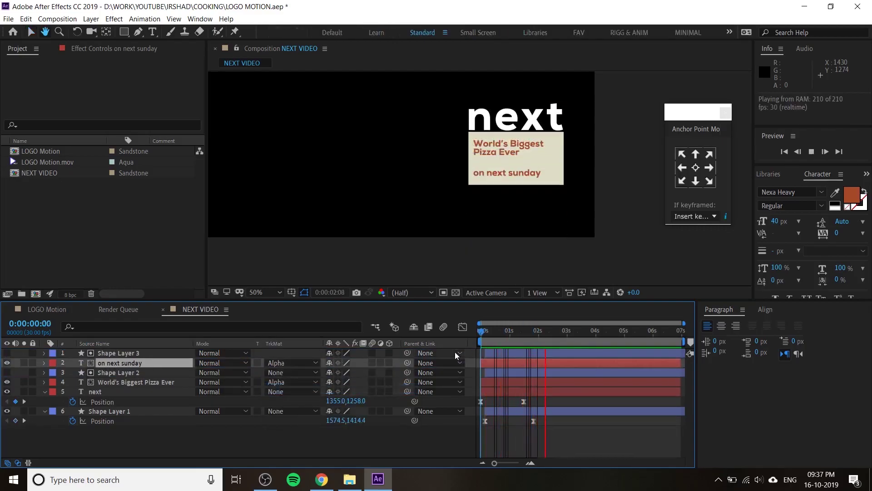
pyautogui.press('space')
pyautogui.click(590, 209)
pyautogui.scroll(-2, 591, 205)
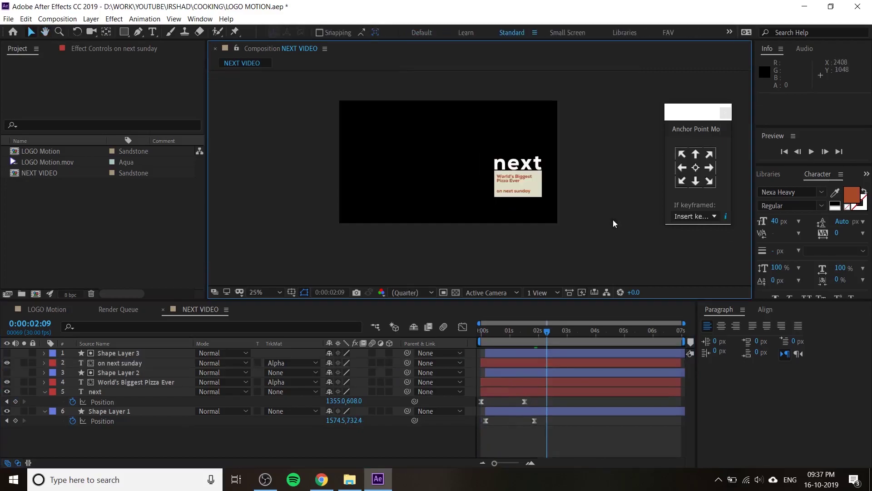
pyautogui.moveTo(592, 206); pyautogui.dragTo(626, 230)
pyautogui.press('space')
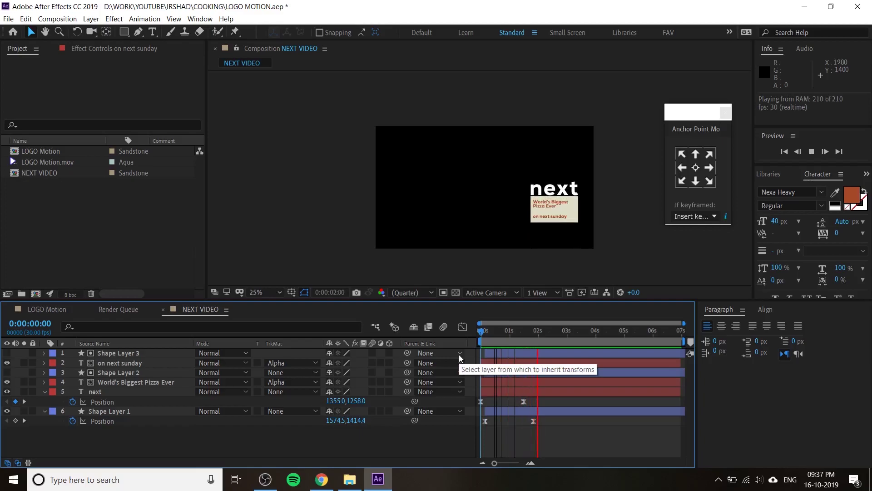
pyautogui.press('space')
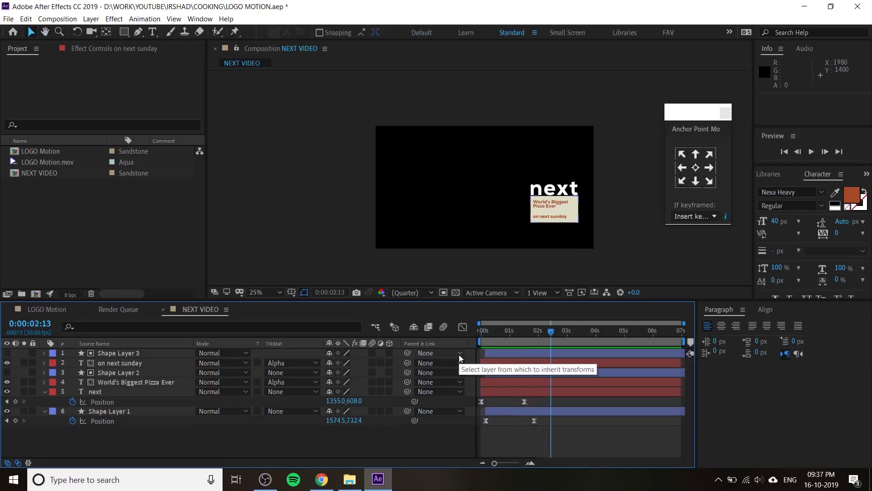
pyautogui.moveTo(352, 482)
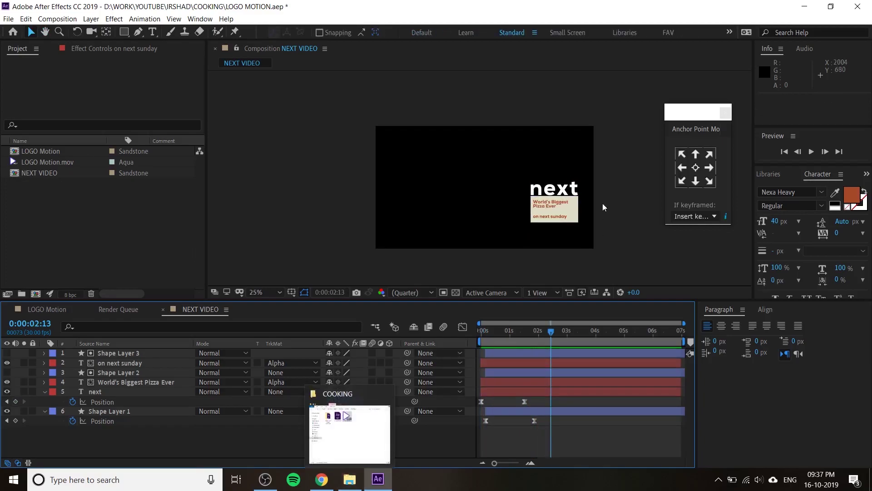
pyautogui.scroll(2, 570, 213)
pyautogui.moveTo(609, 231); pyautogui.dragTo(490, 201)
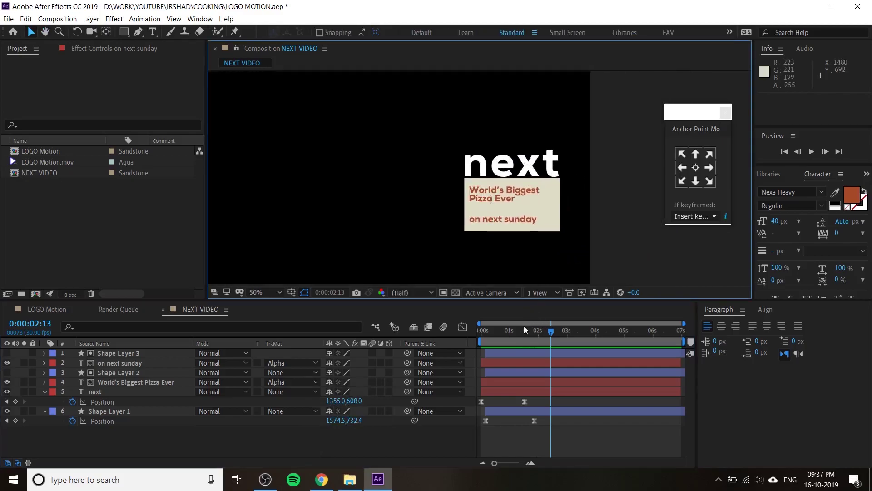
pyautogui.moveTo(524, 325); pyautogui.dragTo(467, 341)
pyautogui.press('space')
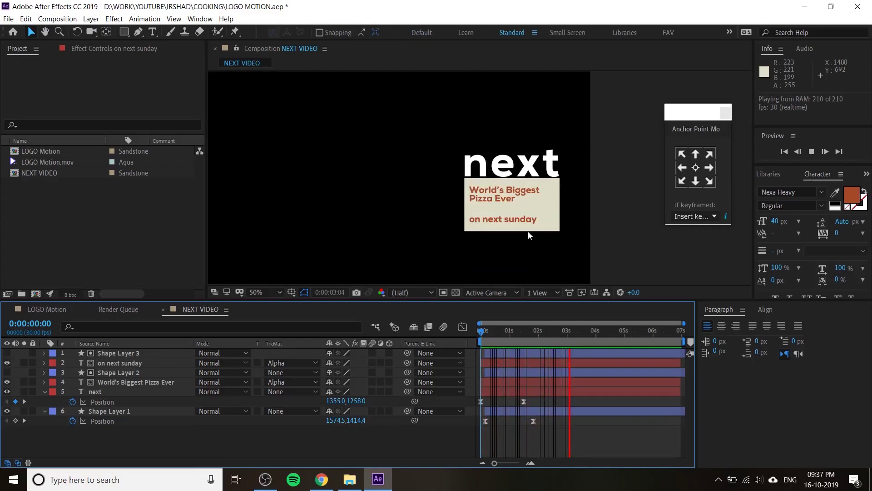
pyautogui.moveTo(520, 331); pyautogui.dragTo(545, 336)
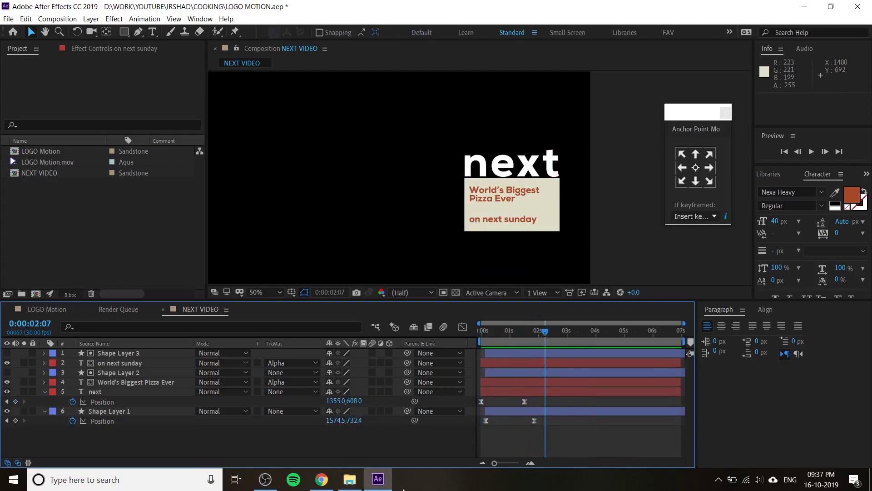
# Import the MVI_6998 video from the SATURDAY FOOD folder and add it to the NEXT VIDEO composition
pyautogui.click(349, 479)
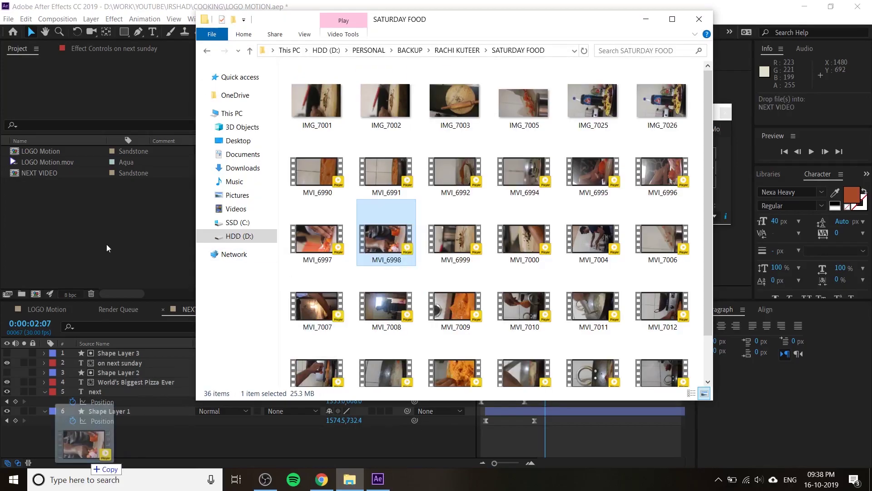
pyautogui.moveTo(106, 244); pyautogui.dragTo(114, 249)
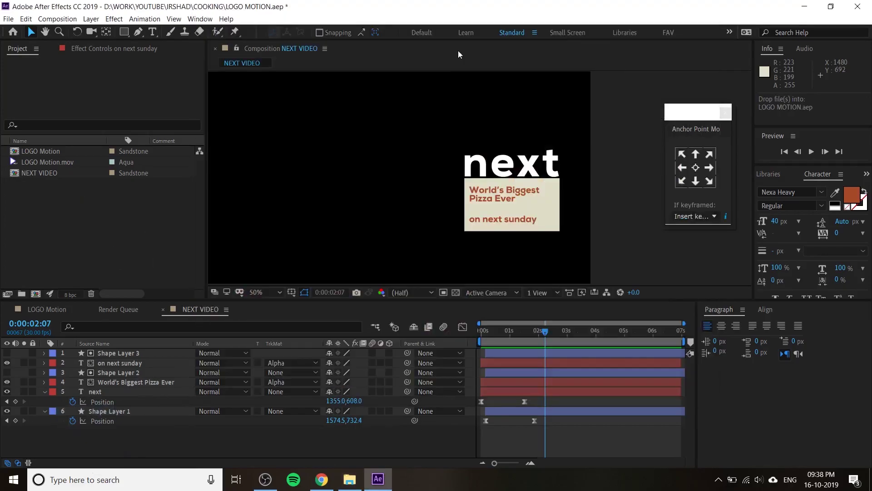
pyautogui.moveTo(43, 172); pyautogui.dragTo(438, 179)
pyautogui.scroll(-1, 437, 179)
# Set the current time to 0:00:04:15 and rotate the MVI_6998.MP4 layer by 90°
pyautogui.moveTo(545, 330); pyautogui.dragTo(610, 330)
pyautogui.write('r')
pyautogui.write('90')
pyautogui.press('Return')
# Scale the MVI_6998.MP4 clip down and position it so it covers the card
pyautogui.moveTo(570, 113); pyautogui.dragTo(505, 191)
pyautogui.moveTo(530, 166); pyautogui.dragTo(512, 209)
pyautogui.scroll(2, 512, 210)
# Duplicate Shape Layer 1 once more and place the copy directly above the MVI_6998.MP4 layer
pyautogui.click(105, 430)
pyautogui.hotkey('ctrl', 'd')
pyautogui.moveTo(104, 431); pyautogui.dragTo(116, 350)
# Set the MVI_6998.MP4 layer's track matte to Alpha Matte "Shape Layer 4"
pyautogui.click(99, 364)
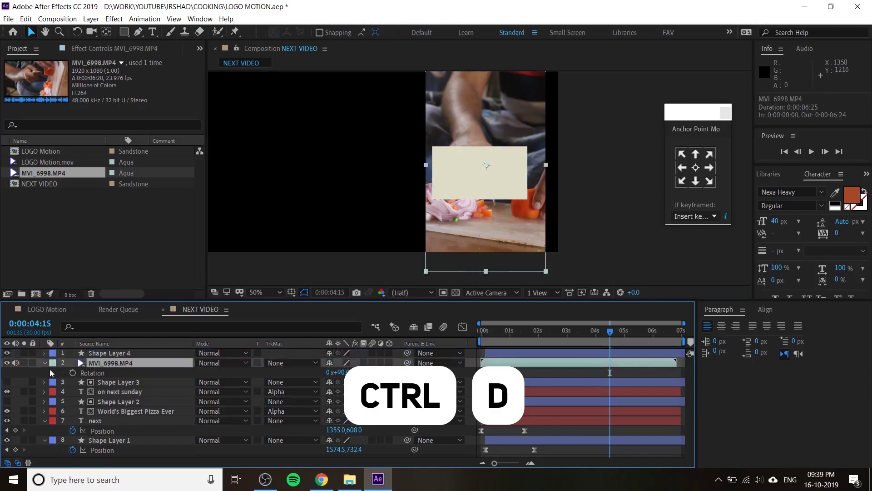
pyautogui.click(47, 365)
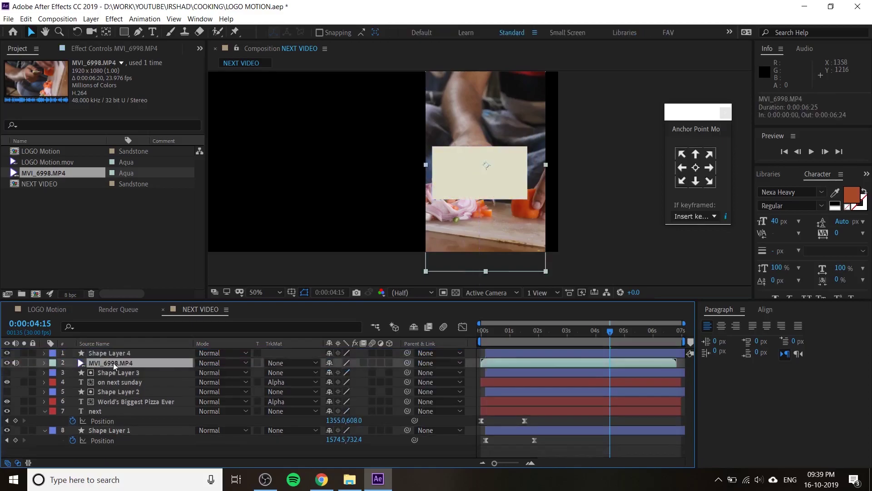
pyautogui.click(276, 363)
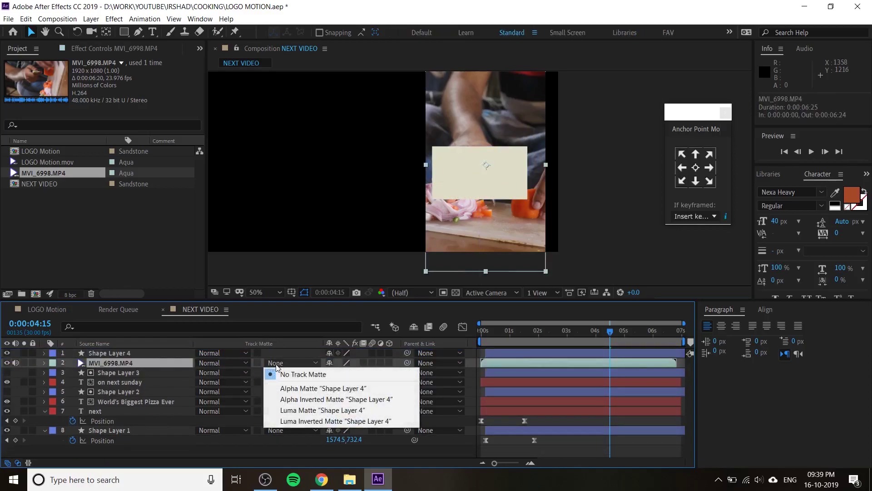
pyautogui.click(311, 389)
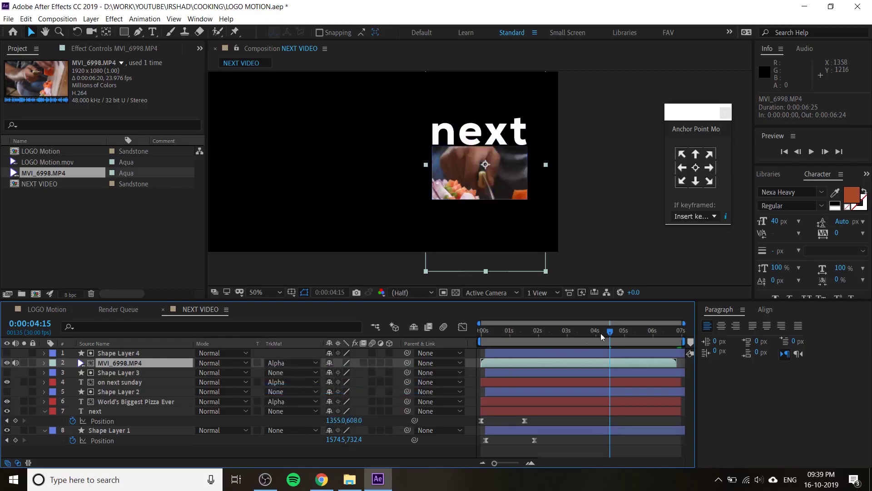
# Preview the animation from the start and move the MVI_6998.MP4 clip up within its matte to position 1600, 630
pyautogui.moveTo(608, 333); pyautogui.dragTo(472, 354)
pyautogui.press('space')
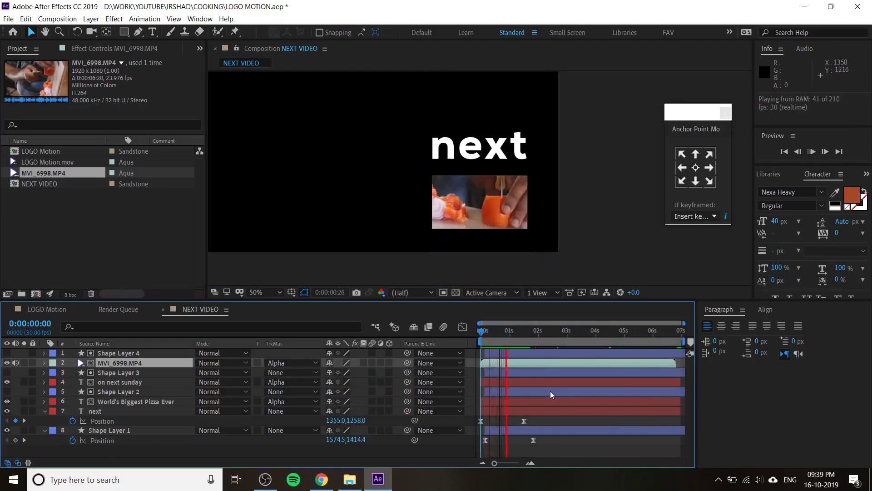
pyautogui.press('space')
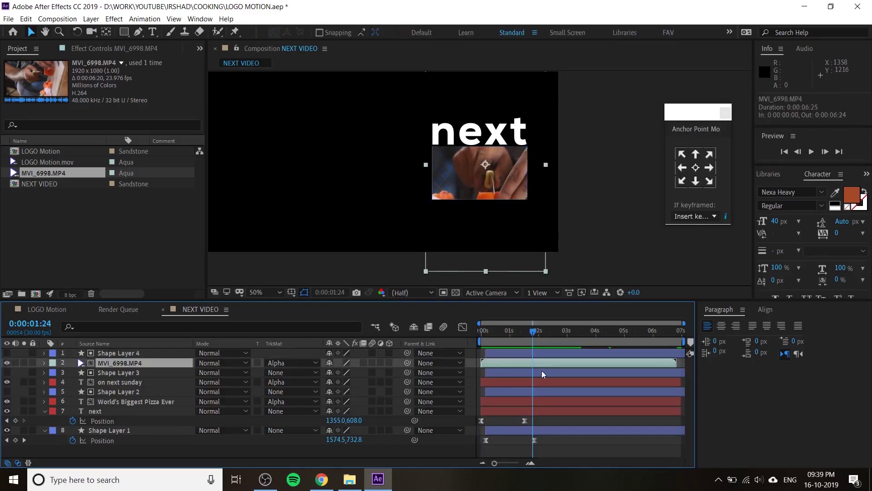
pyautogui.moveTo(499, 248)
pyautogui.mouseDown()
pyautogui.moveTo(499, 213)
pyautogui.moveTo(501, 233)
pyautogui.mouseUp()
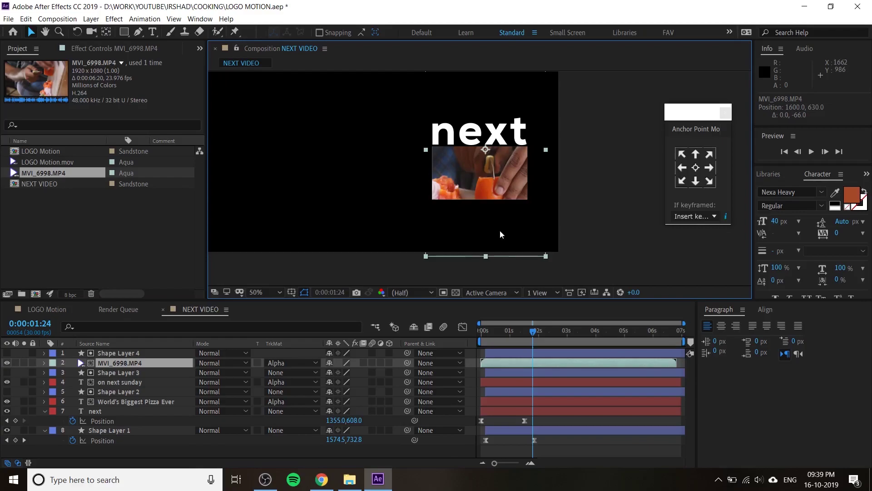
pyautogui.press('space')
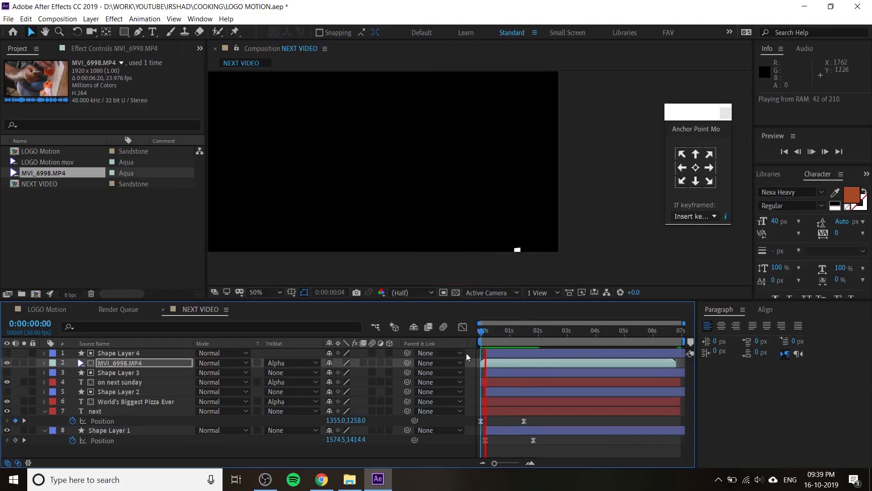
# Set the current time to 0:00:03:28 and parent the MVI_6998.MP4 layer to Shape Layer 4
pyautogui.moveTo(500, 333); pyautogui.dragTo(593, 337)
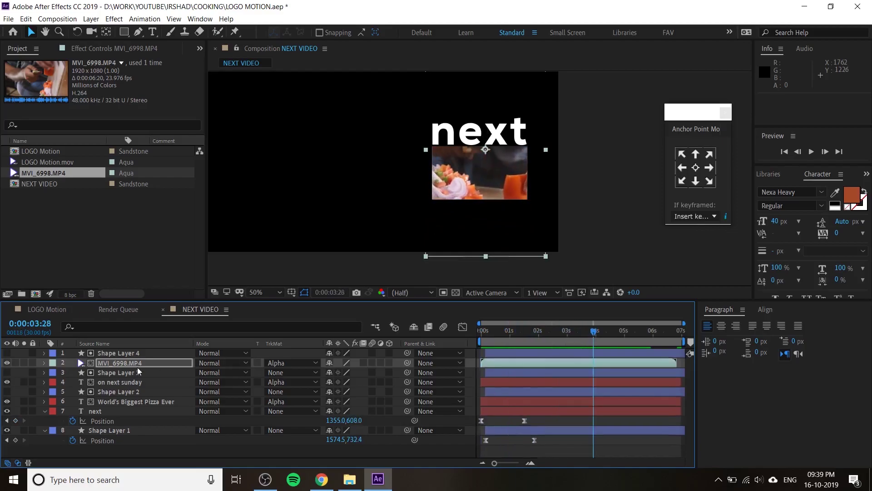
pyautogui.click(110, 362)
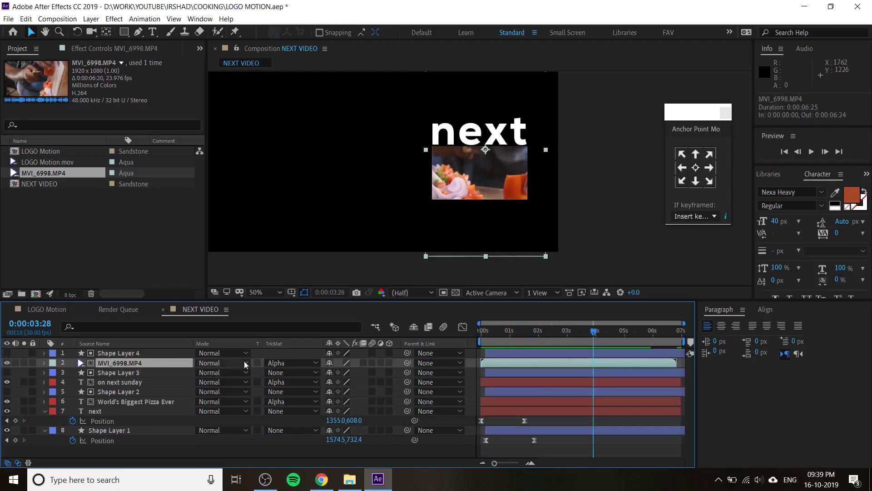
pyautogui.moveTo(408, 363); pyautogui.dragTo(108, 350)
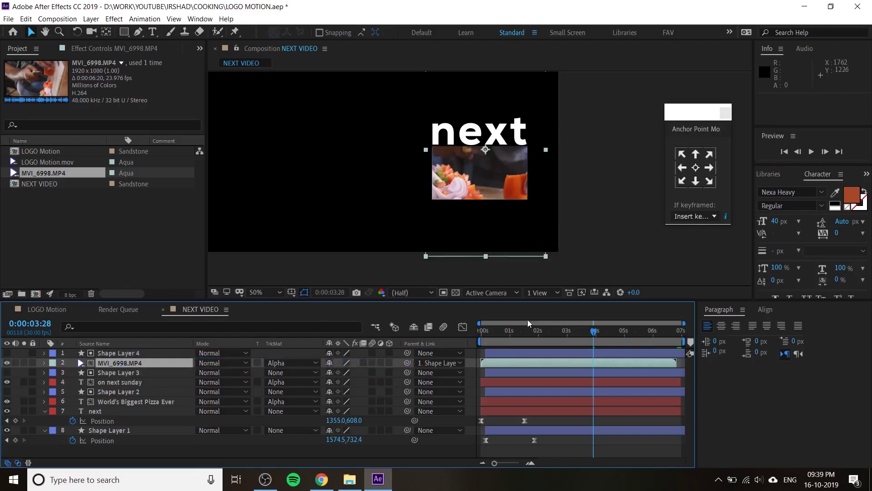
# Preview the NEXT VIDEO animation from the start to check the matted video clip's motion
pyautogui.moveTo(575, 340); pyautogui.dragTo(465, 348)
pyautogui.press('space')
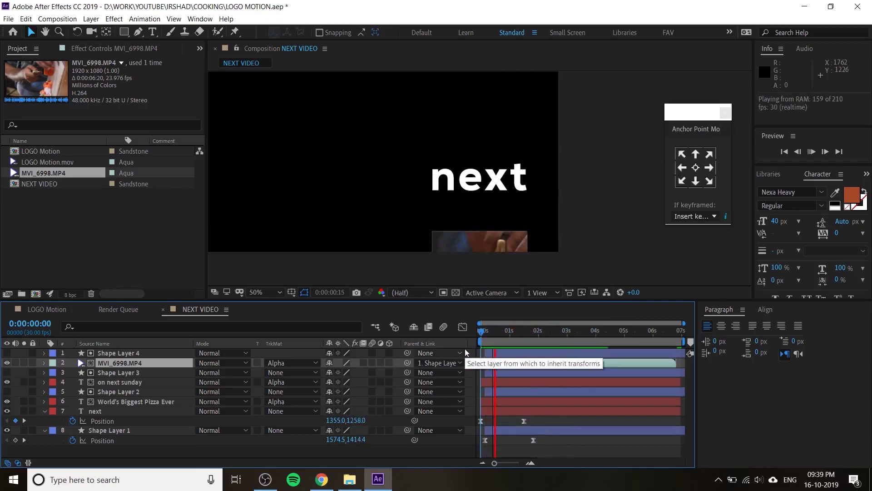
pyautogui.press('space')
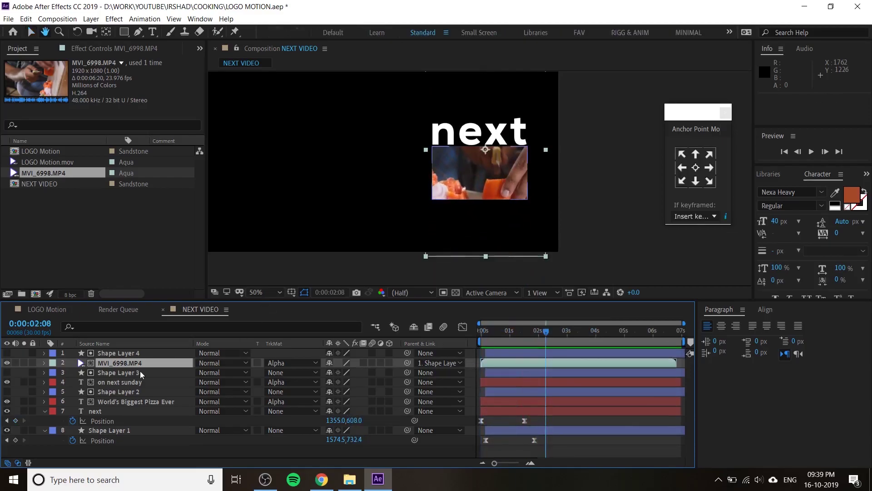
# Move the two text layers and their mattes, Shape Layer 3 and Shape Layer 2, above Shape Layer 4 and preview the result
pyautogui.click(121, 374)
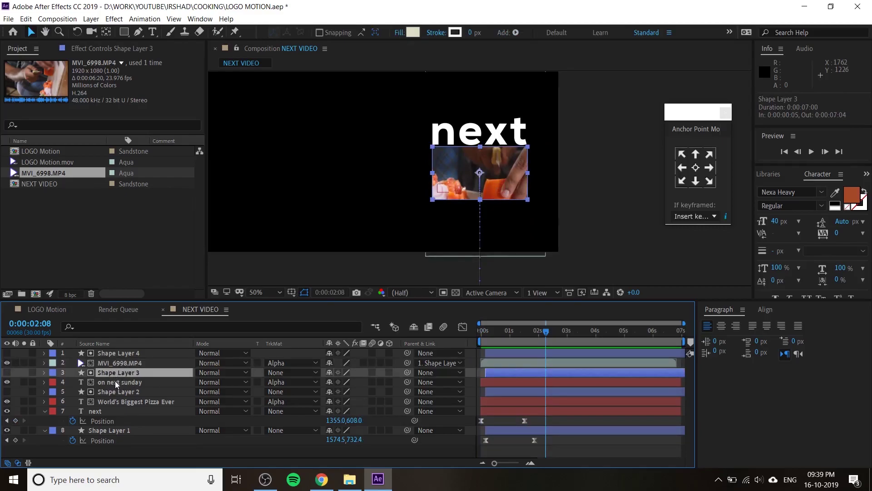
pyautogui.keyDown('ctrl'); pyautogui.click(115, 381); pyautogui.keyUp('ctrl')
pyautogui.keyDown('ctrl'); pyautogui.click(113, 392); pyautogui.keyUp('ctrl')
pyautogui.keyDown('ctrl'); pyautogui.click(118, 400); pyautogui.keyUp('ctrl')
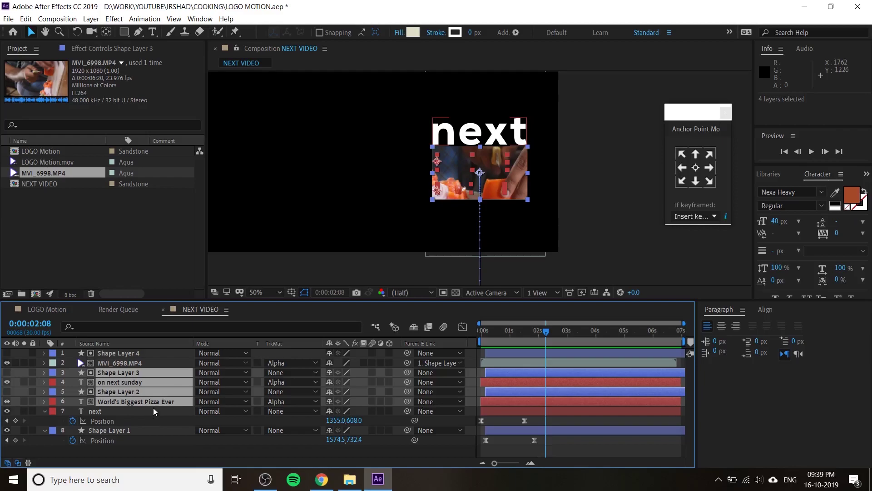
pyautogui.moveTo(141, 377); pyautogui.dragTo(146, 352)
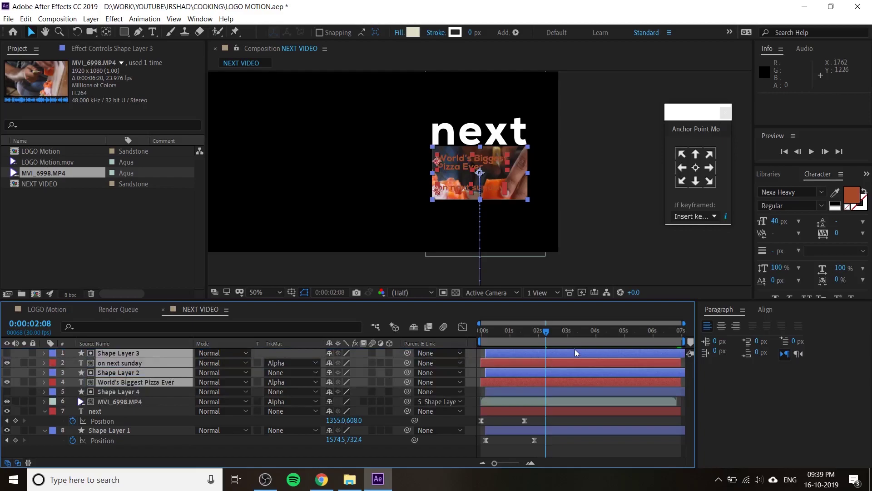
pyautogui.press('space')
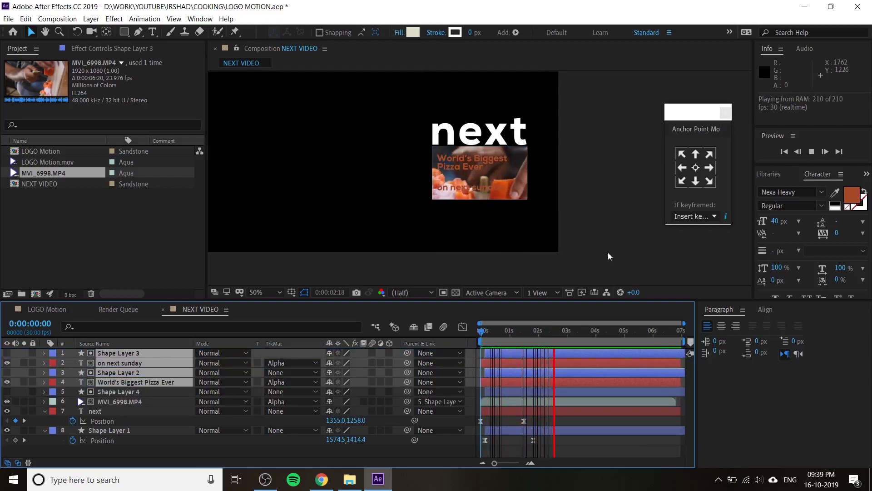
pyautogui.press('space')
pyautogui.click(610, 249)
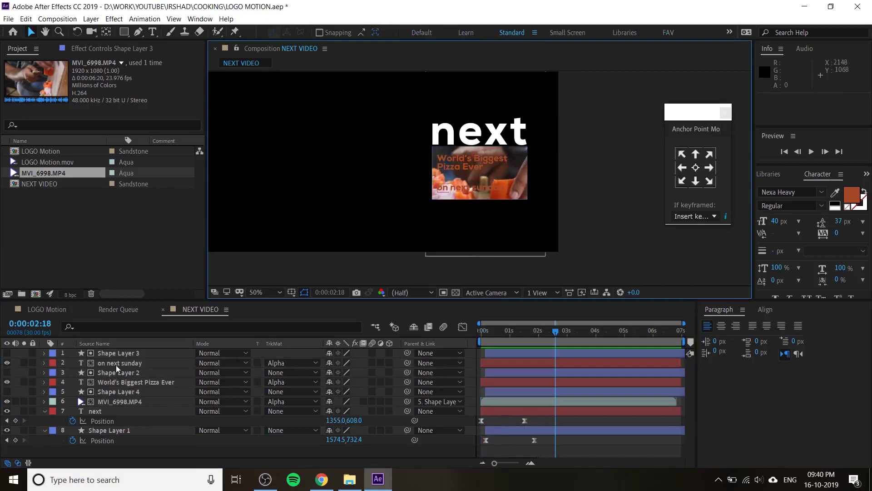
# Set the fill of the "on next sunday" and "World's Biggest Pizza Ever" texts to white
pyautogui.click(115, 363)
pyautogui.keyDown('ctrl'); pyautogui.click(118, 382); pyautogui.keyUp('ctrl')
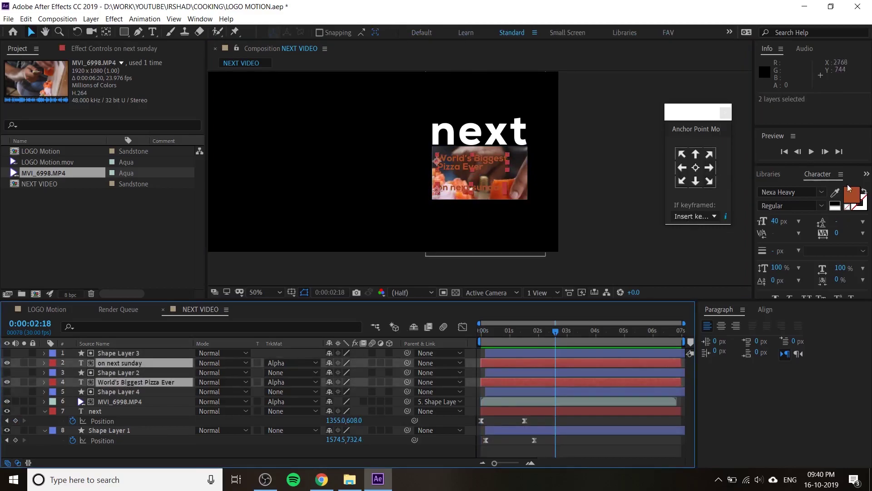
pyautogui.click(835, 206)
pyautogui.click(647, 241)
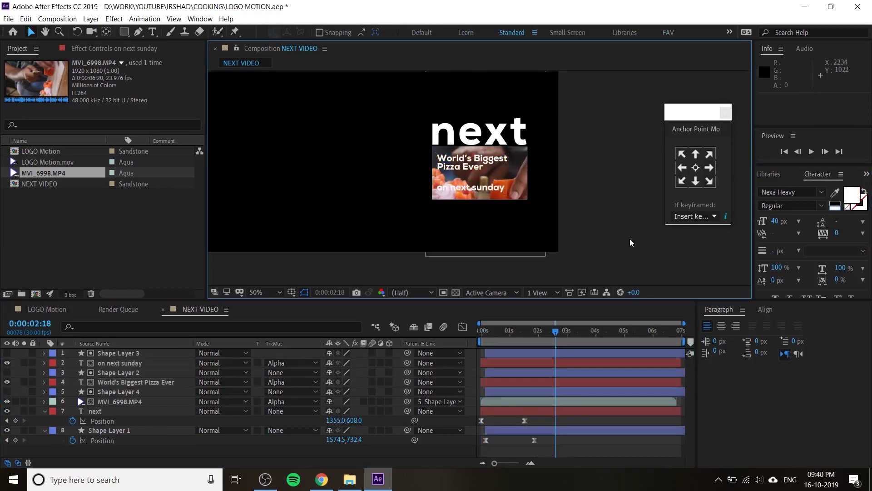
# Preview the animation from the start with the white texts and move the current time to 0:00:05:28
pyautogui.click(491, 340)
pyautogui.press('space')
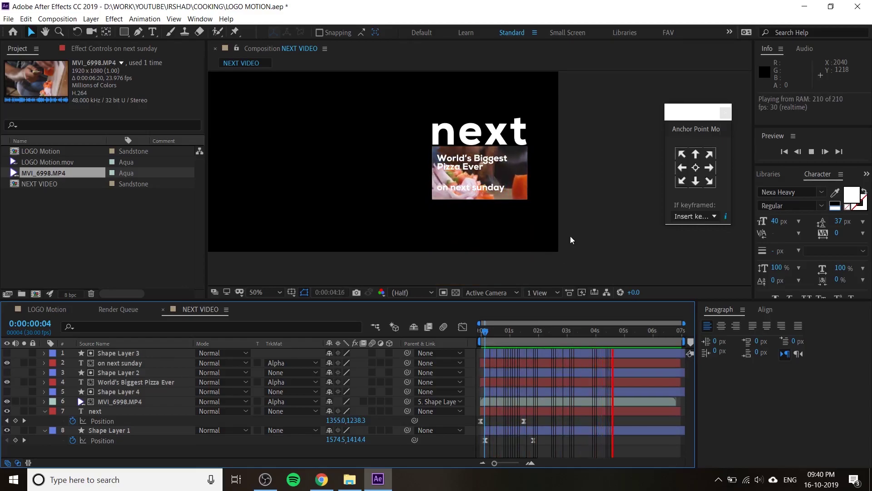
pyautogui.press('space')
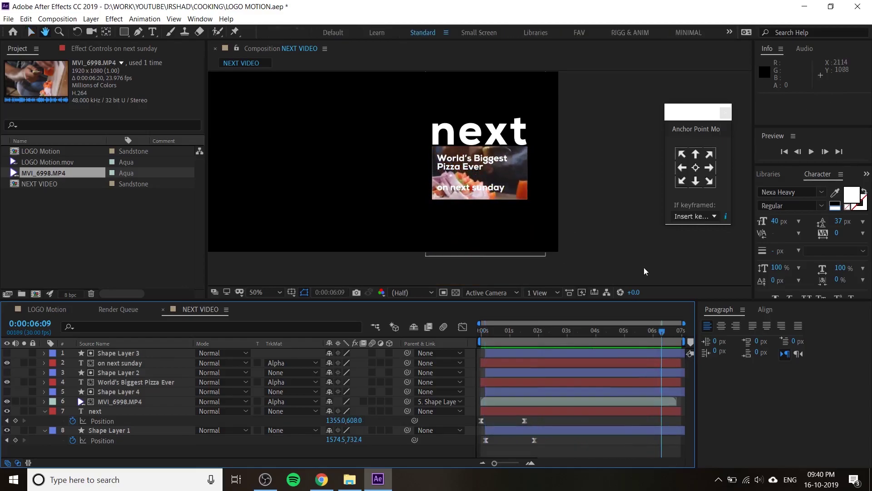
pyautogui.moveTo(663, 330); pyautogui.dragTo(468, 339)
pyautogui.press('space')
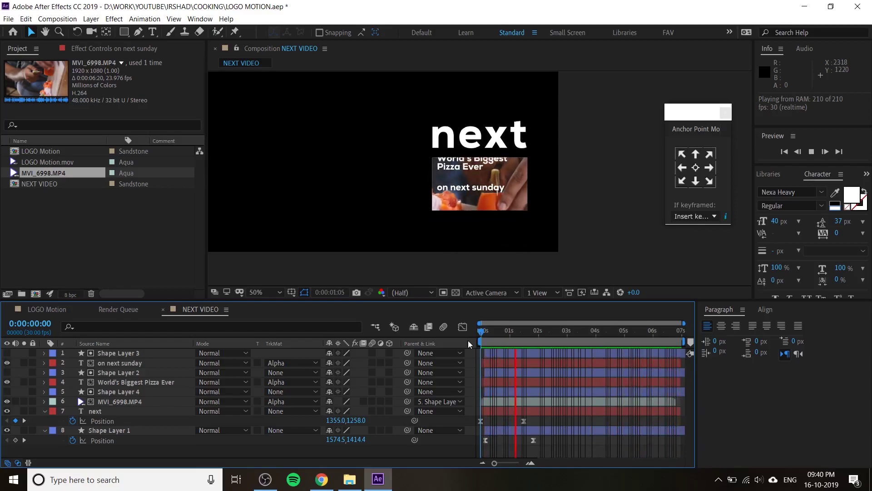
pyautogui.moveTo(482, 331); pyautogui.dragTo(652, 351)
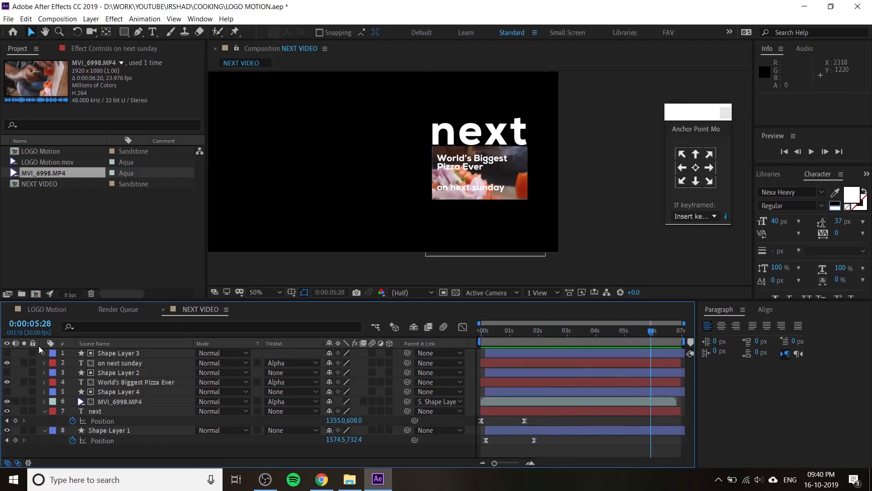
# Collapse the properties of the next and Shape Layer 1 layers and save the project
pyautogui.click(46, 411)
pyautogui.click(46, 420)
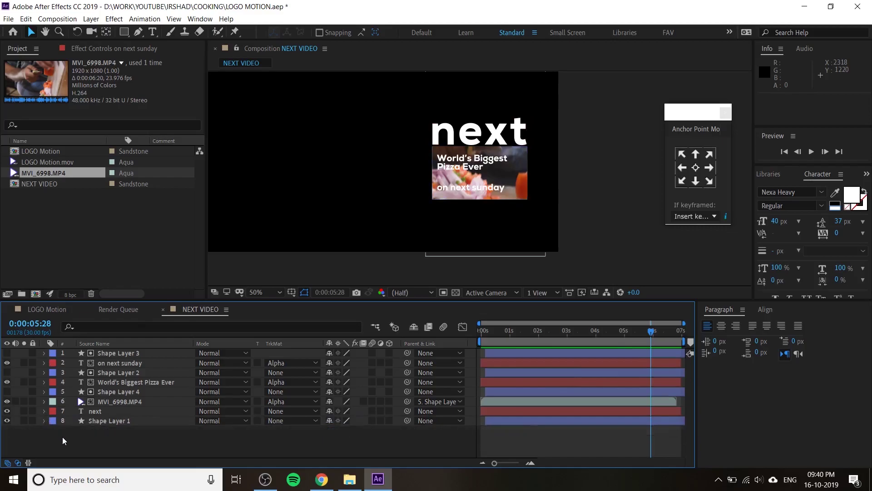
pyautogui.click(120, 357)
pyautogui.keyDown('shift'); pyautogui.click(103, 421); pyautogui.keyUp('shift')
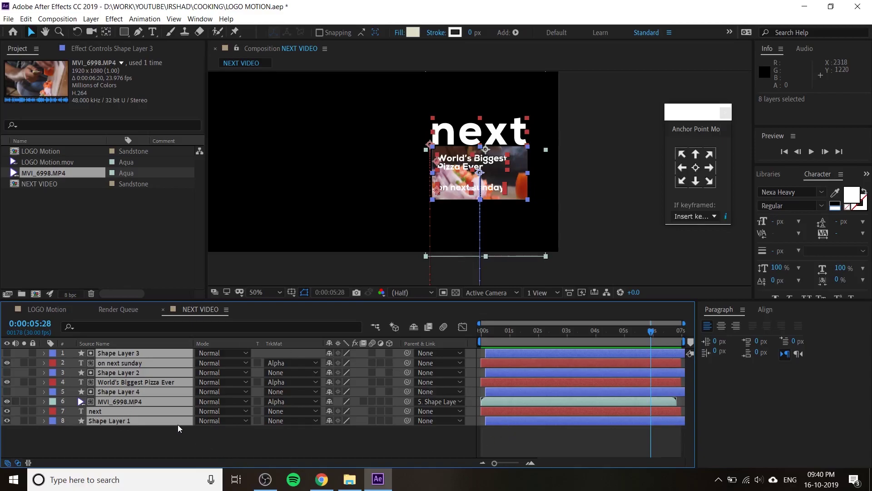
pyautogui.click(174, 448)
pyautogui.hotkey('ctrl', 's')
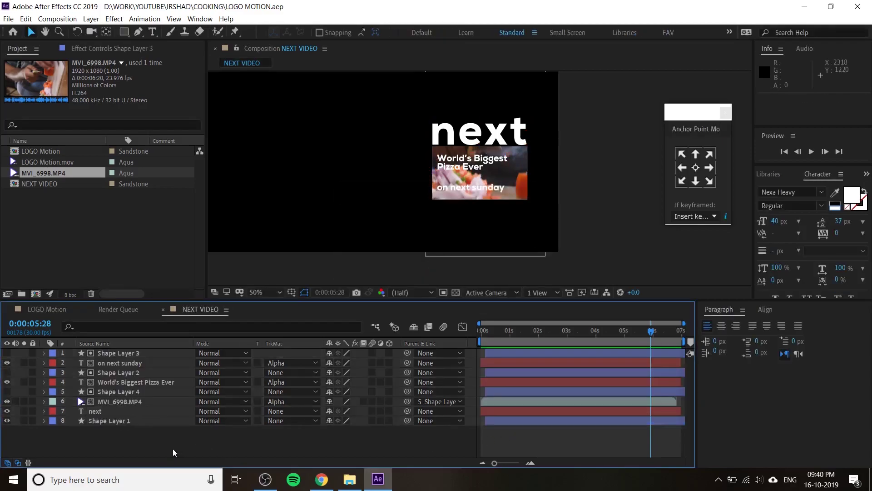
# Pre-compose all eight layers into a new composition named NEXT, moving all attributes into it
pyautogui.moveTo(148, 446); pyautogui.dragTo(127, 341)
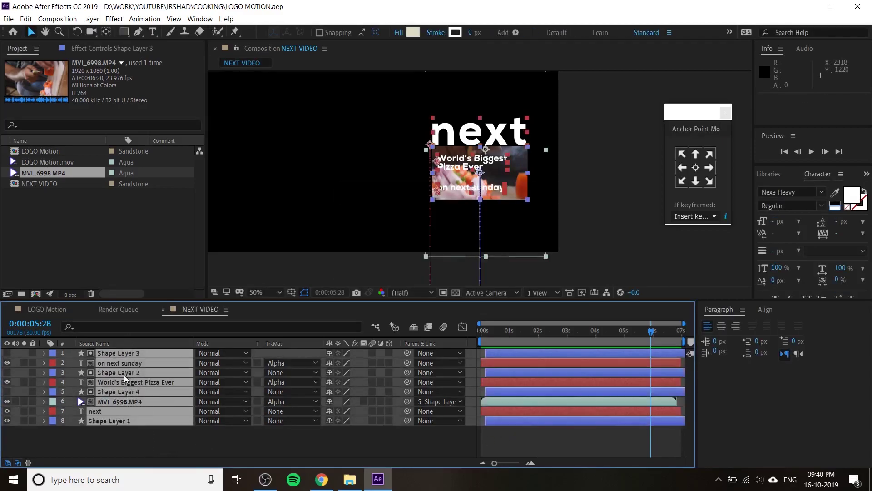
pyautogui.rightClick(126, 399)
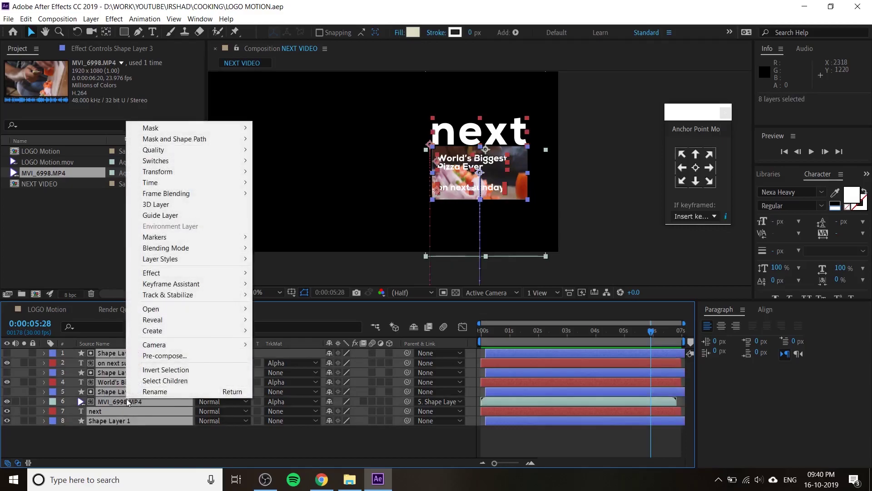
pyautogui.click(164, 355)
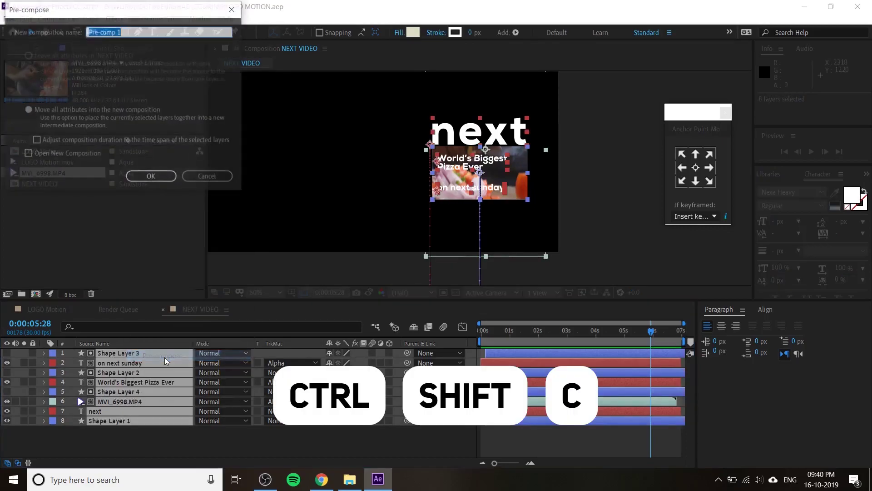
pyautogui.moveTo(142, 16); pyautogui.dragTo(299, 146)
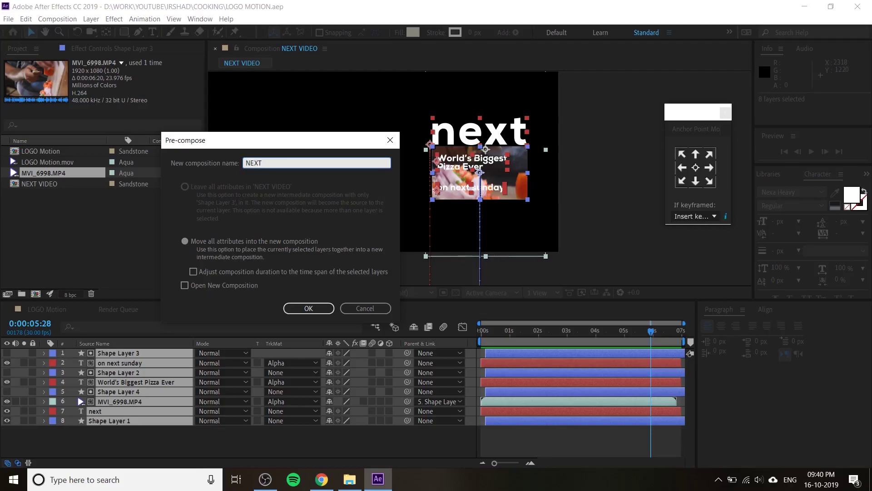
pyautogui.click(303, 307)
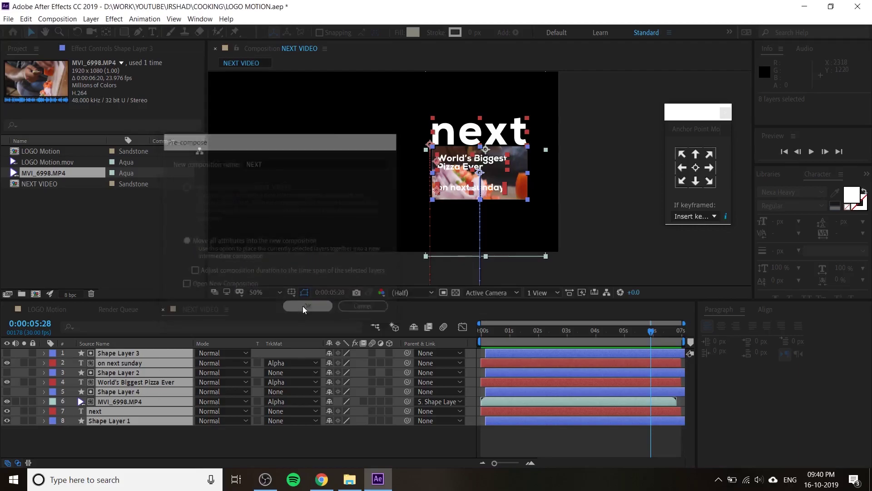
# Scrub the pre-composed animation, inspect the layers inside the NEXT composition and return to NEXT VIDEO
pyautogui.click(532, 334)
pyautogui.moveTo(531, 334); pyautogui.dragTo(439, 351)
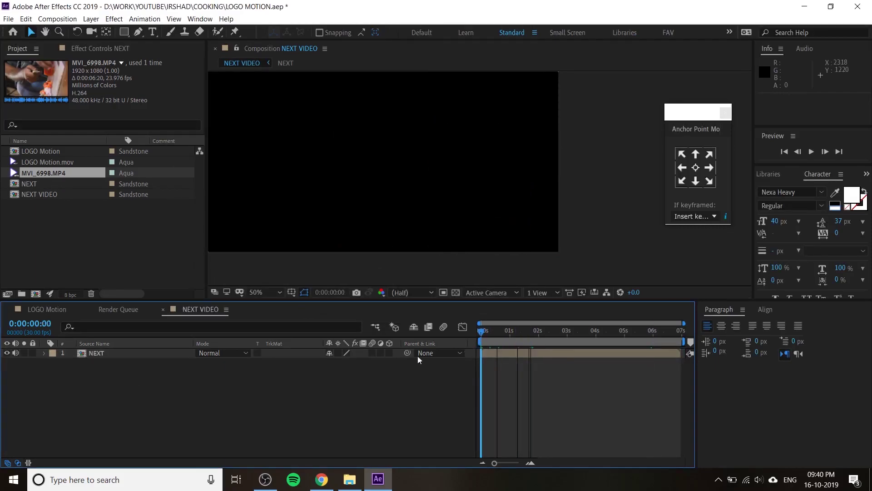
pyautogui.moveTo(489, 332); pyautogui.dragTo(555, 339)
pyautogui.doubleClick(544, 352)
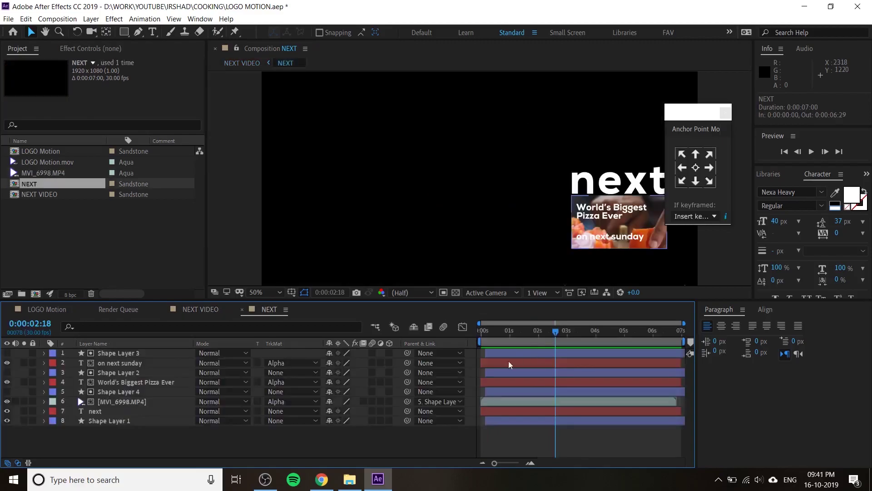
pyautogui.moveTo(114, 441); pyautogui.dragTo(191, 349)
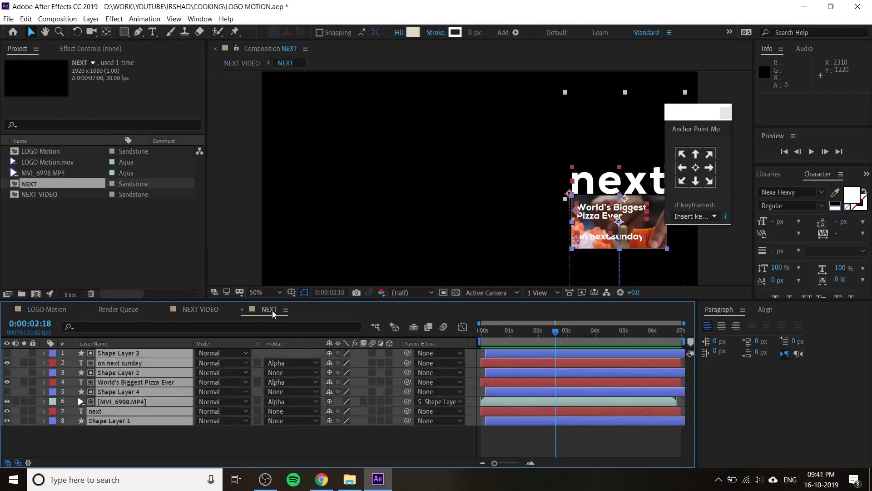
pyautogui.click(192, 310)
# Enable time remapping on the NEXT layer with the current time at 0:00:04:07
pyautogui.moveTo(564, 335); pyautogui.dragTo(598, 352)
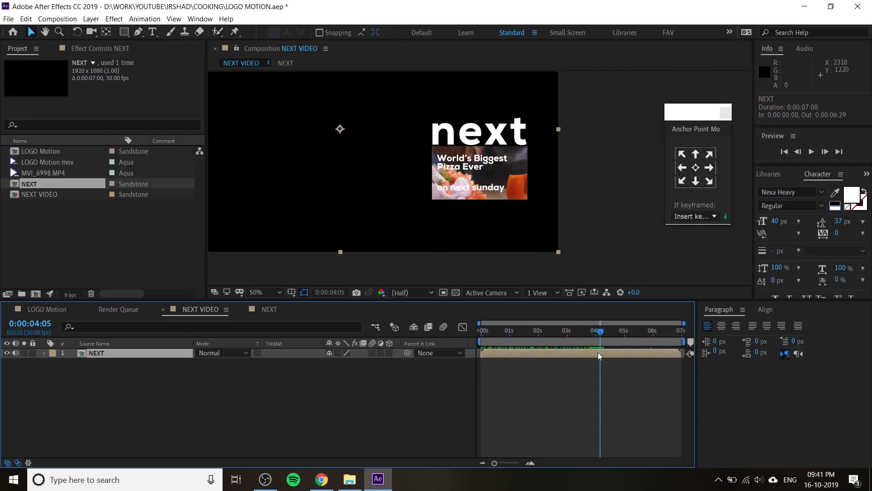
pyautogui.moveTo(600, 331); pyautogui.dragTo(602, 337)
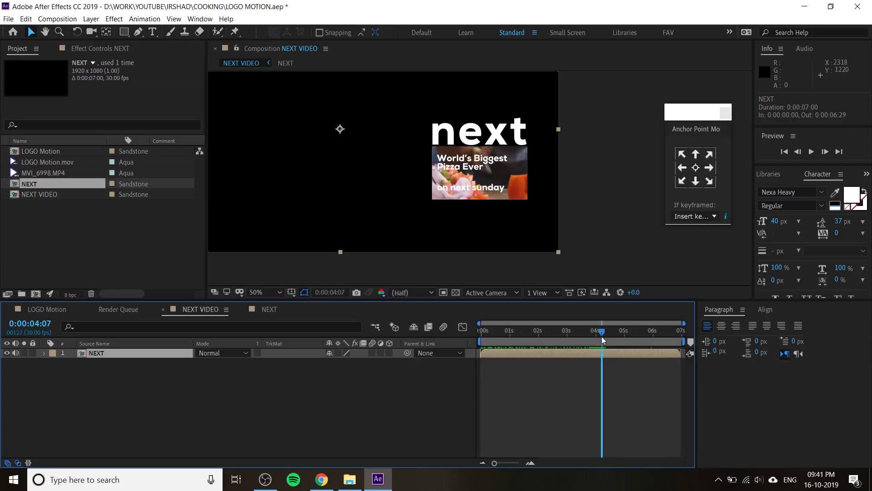
pyautogui.rightClick(568, 355)
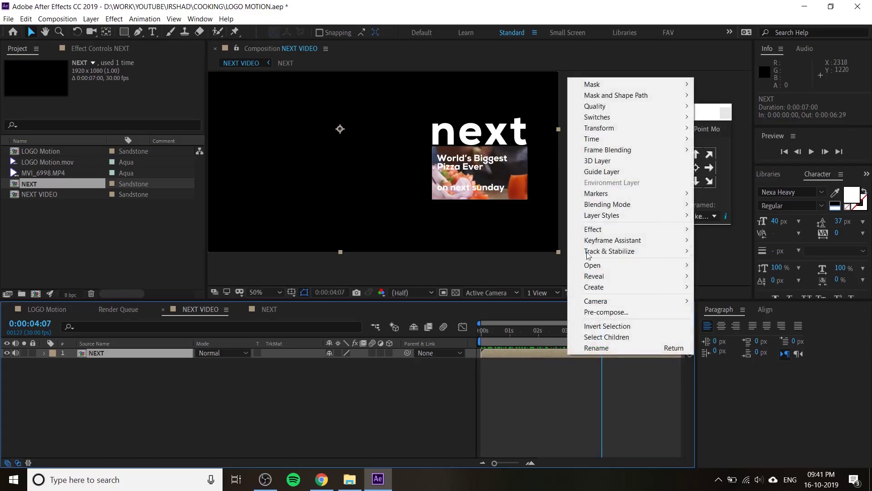
pyautogui.moveTo(611, 145)
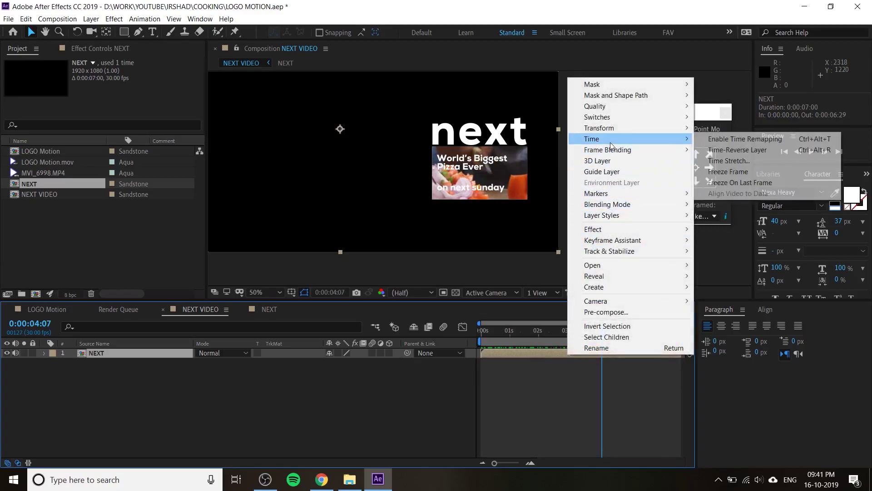
pyautogui.click(724, 140)
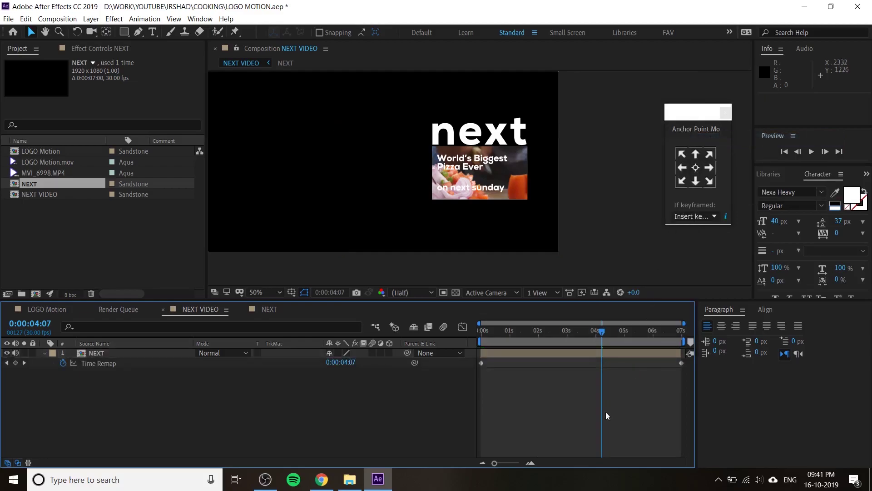
# Add a Time Remap keyframe to the NEXT layer at 0:00:05:08
pyautogui.moveTo(599, 333); pyautogui.dragTo(597, 372)
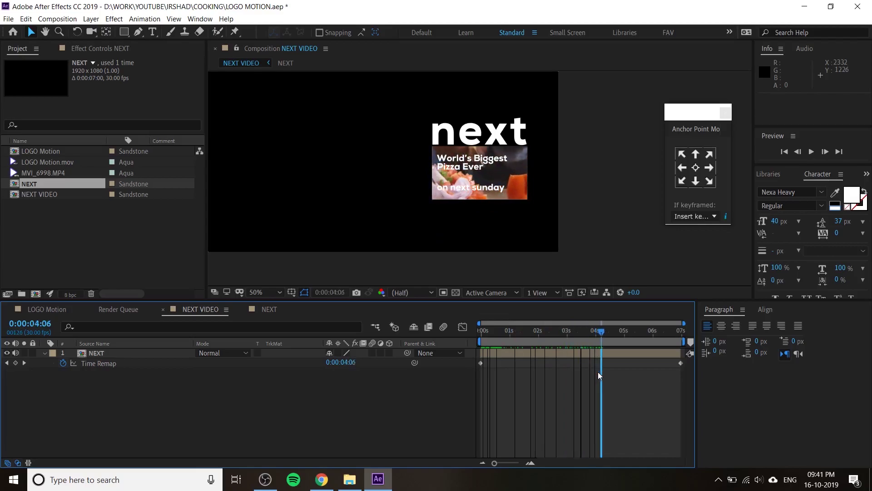
pyautogui.moveTo(609, 334); pyautogui.dragTo(626, 359)
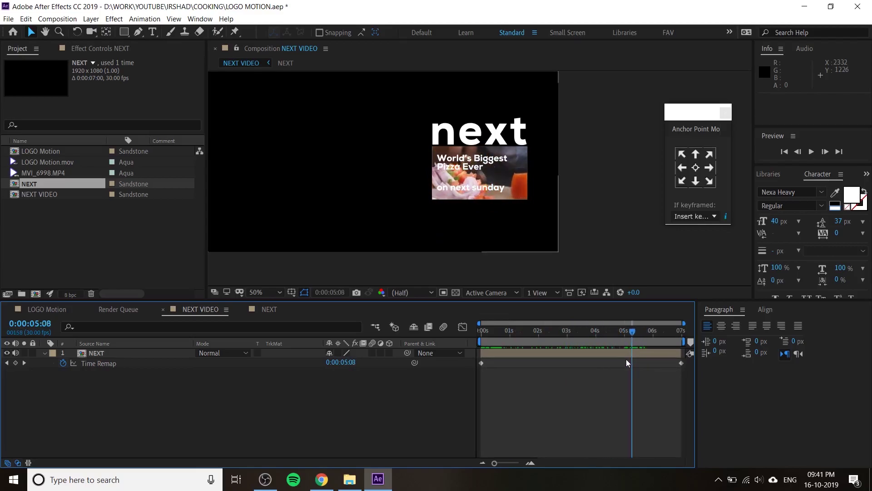
pyautogui.click(569, 348)
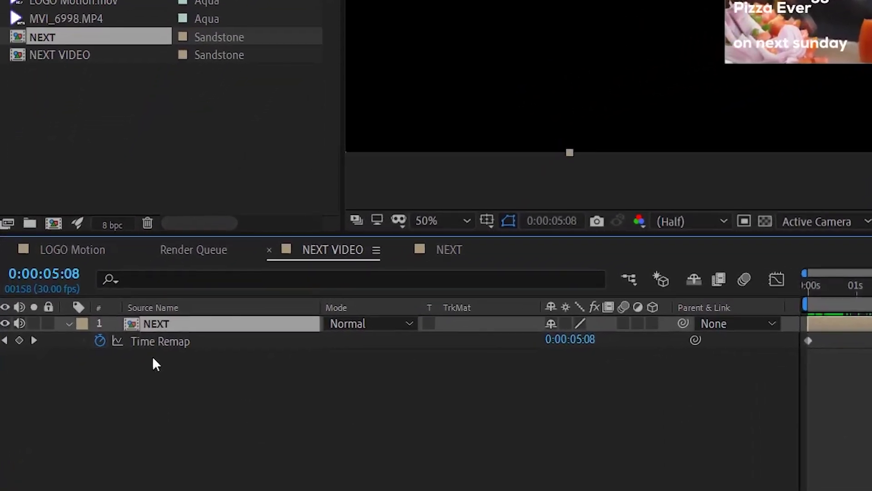
pyautogui.click(19, 340)
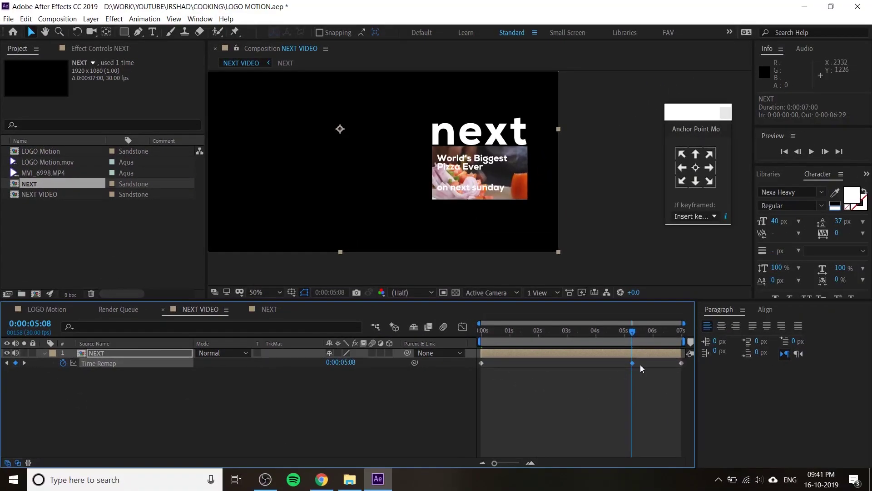
# Replace the NEXT layer's last Time Remap keyframe with a copy of the first keyframe at 0:00:06:29
pyautogui.click(482, 363)
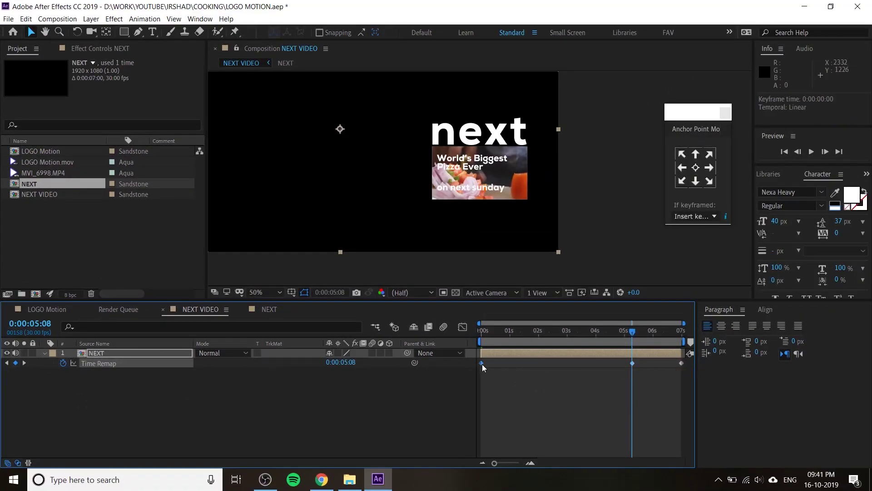
pyautogui.hotkey('ctrl', 'c')
pyautogui.click(653, 334)
pyautogui.moveTo(653, 334); pyautogui.dragTo(681, 335)
pyautogui.click(682, 363)
pyautogui.hotkey('ctrl', 'v')
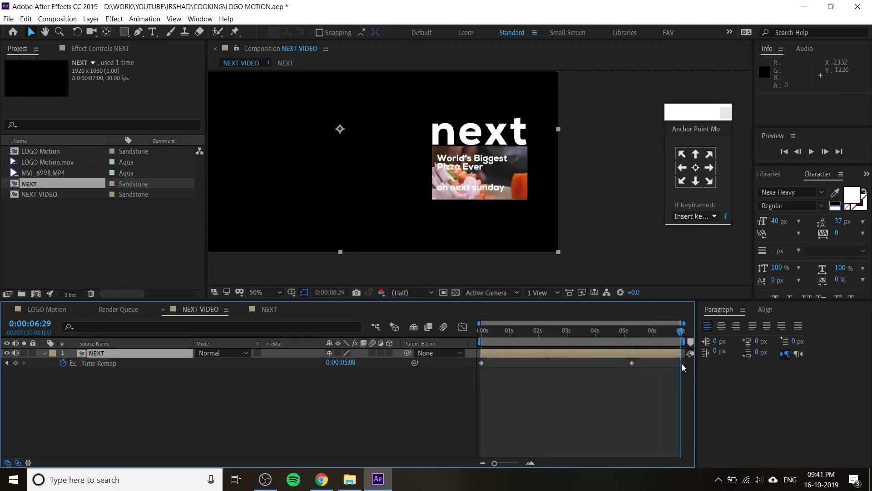
# Play back the time-remapped NEXT VIDEO composition from the start to check the reversed ending
pyautogui.moveTo(676, 334); pyautogui.dragTo(465, 388)
pyautogui.press('space')
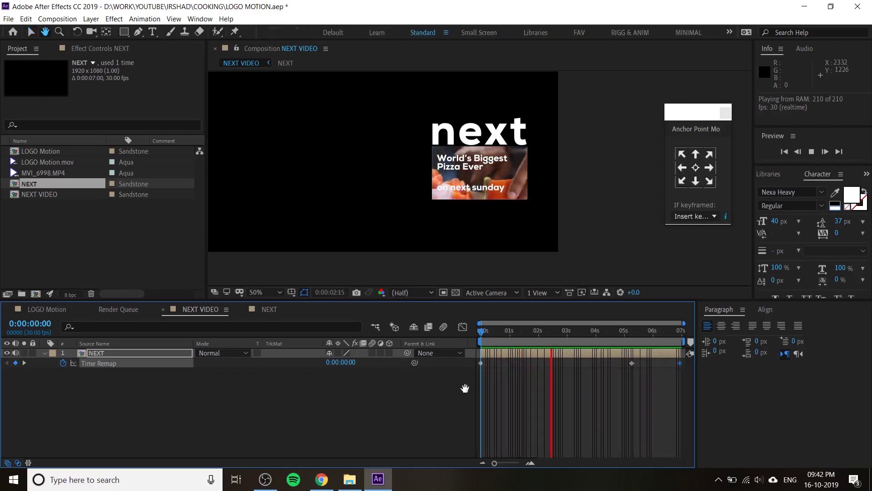
pyautogui.press('space')
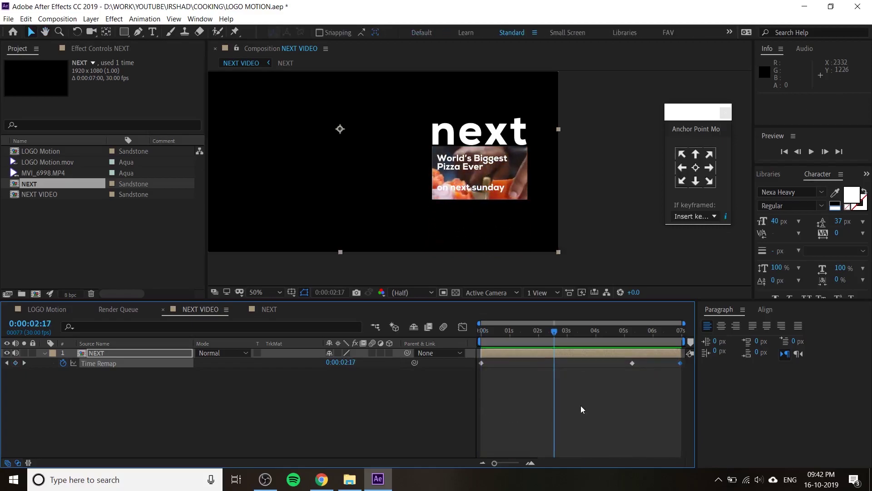
# Apply the Tritone color correction effect to the MVI_6998.MP4 layer inside the NEXT composition
pyautogui.click(255, 310)
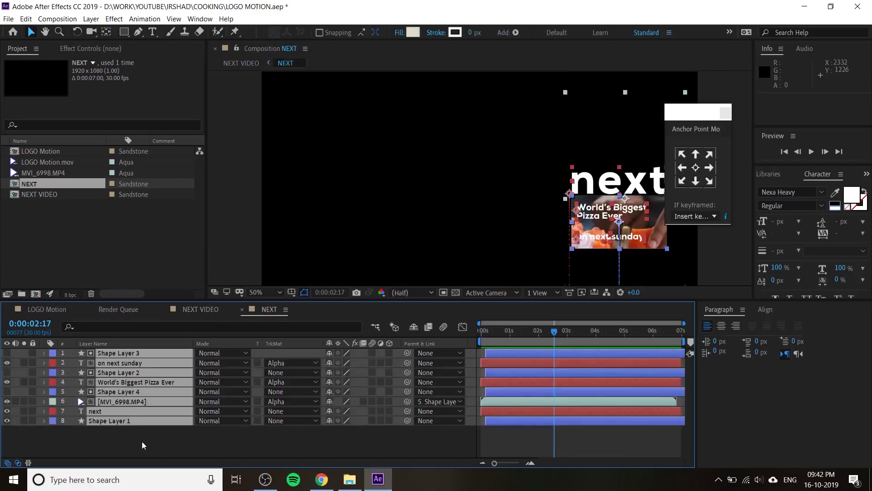
pyautogui.click(142, 439)
pyautogui.click(127, 401)
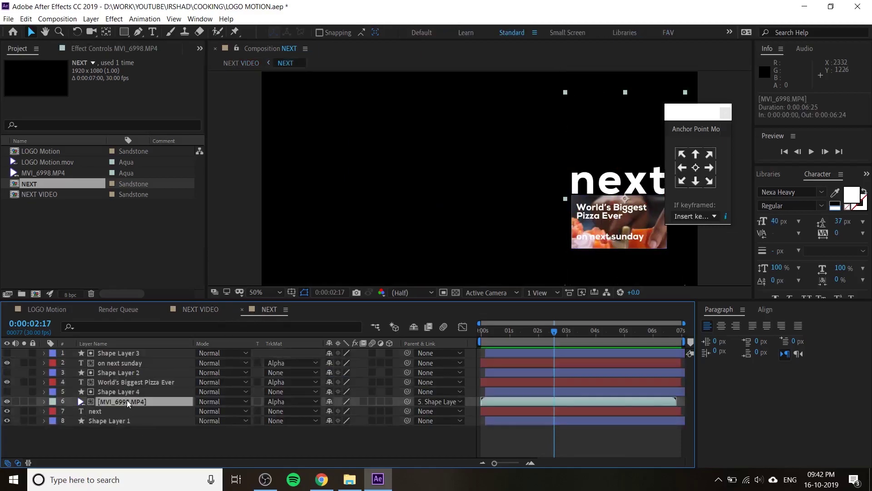
pyautogui.click(114, 19)
pyautogui.moveTo(161, 159)
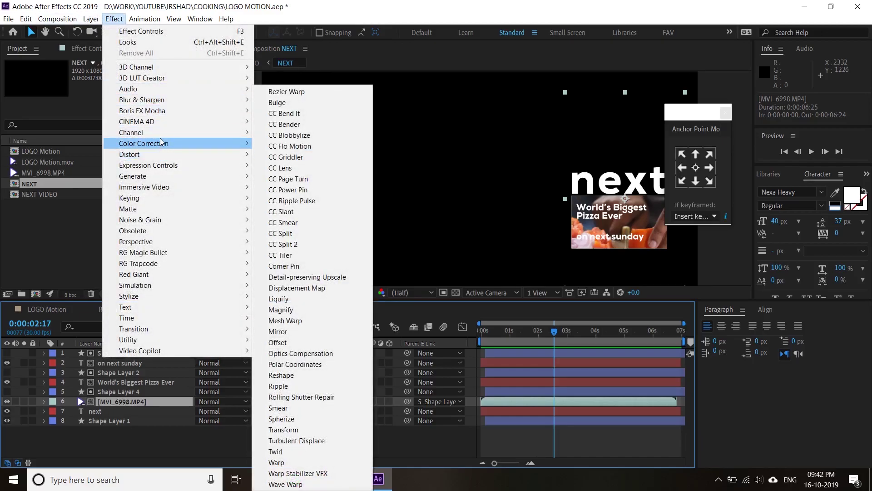
pyautogui.moveTo(162, 144)
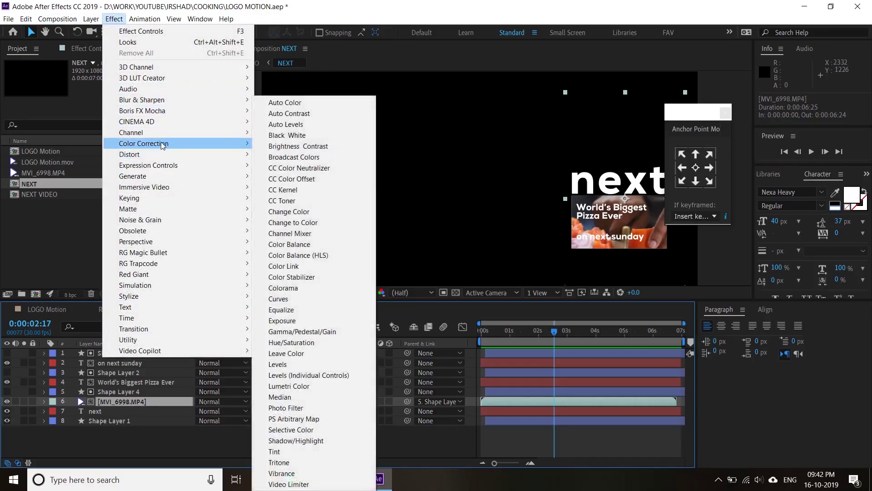
pyautogui.click(291, 462)
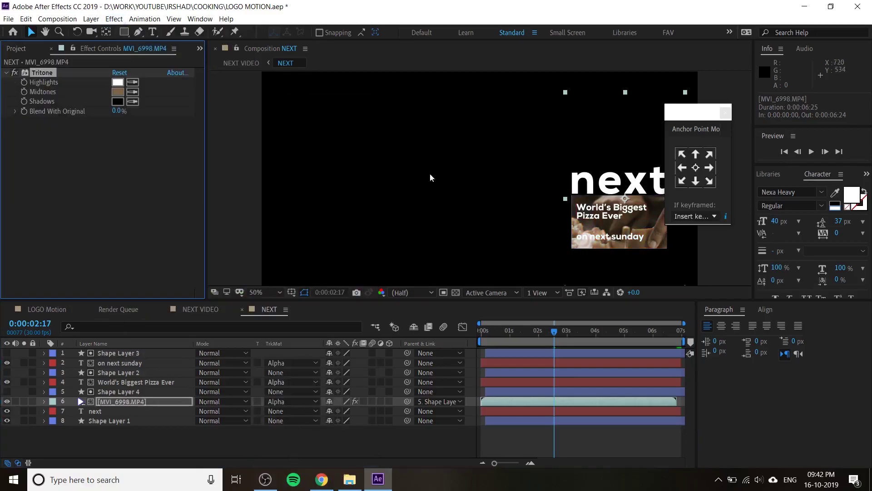
# Set the Tritone midtones color to F58B54, taken from the Color Hunt palette in Chrome
pyautogui.click(114, 94)
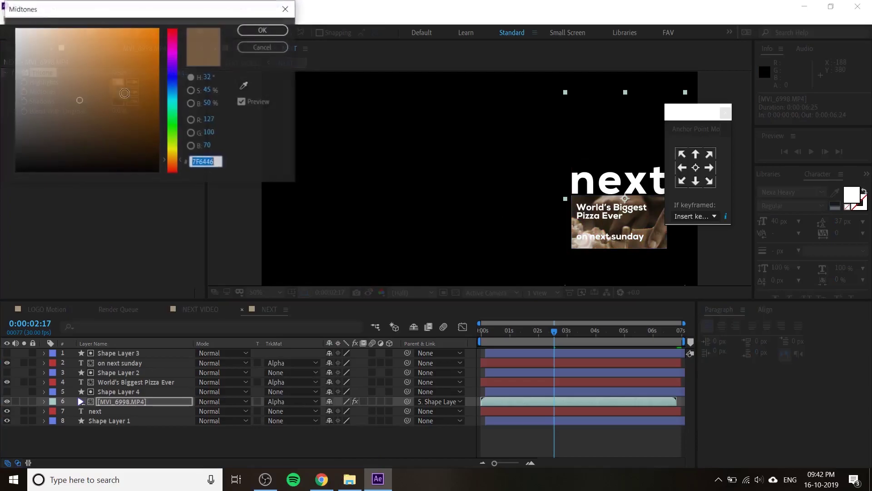
pyautogui.click(161, 26)
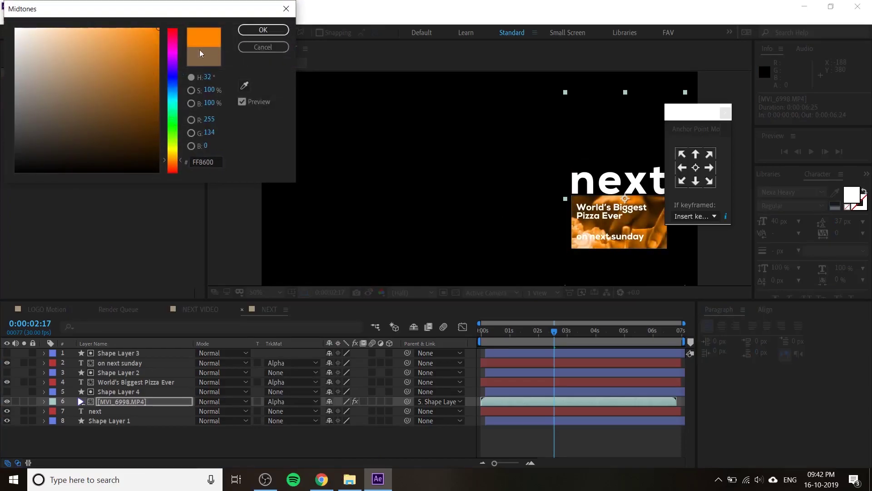
pyautogui.moveTo(140, 28)
pyautogui.mouseDown()
pyautogui.moveTo(125, 47)
pyautogui.moveTo(158, 121)
pyautogui.mouseUp()
pyautogui.click(322, 480)
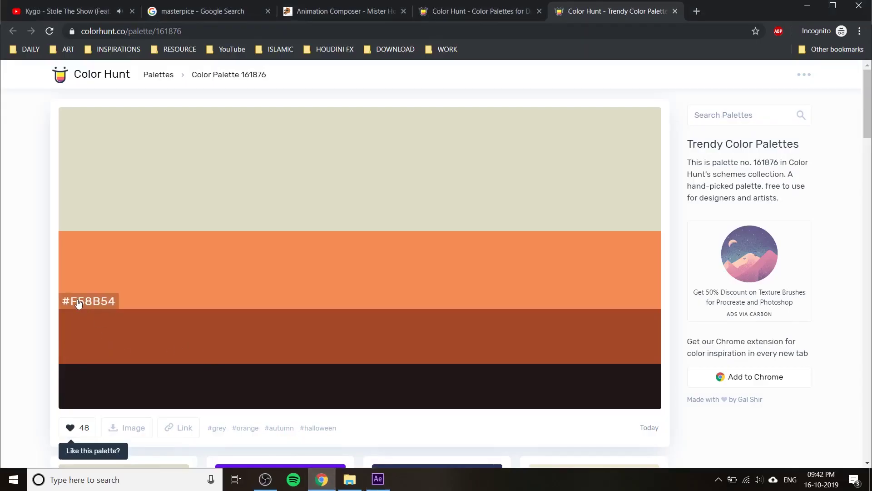
pyautogui.click(380, 479)
pyautogui.click(205, 162)
pyautogui.hotkey('ctrl', 'v')
pyautogui.press('Return')
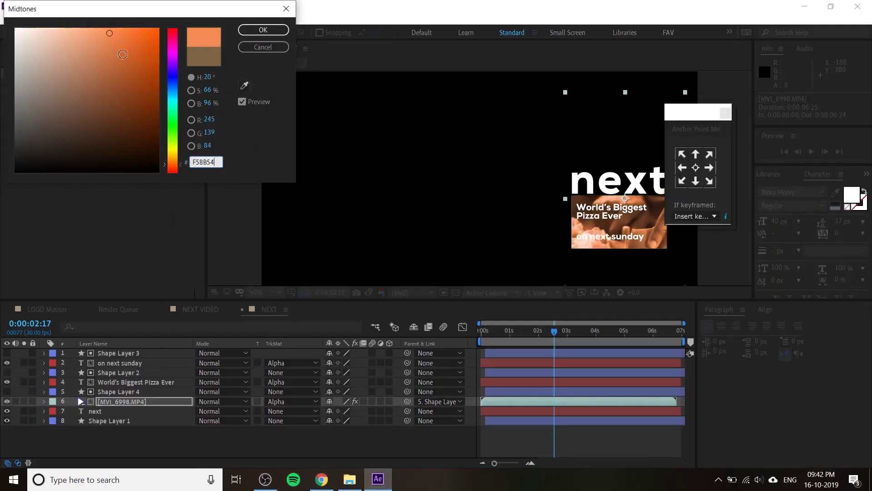
# Darken the Tritone midtones to a deep, saturated burnt orange of the same hue
pyautogui.click(158, 31)
pyautogui.moveTo(158, 30)
pyautogui.mouseDown()
pyautogui.moveTo(101, 165)
pyautogui.moveTo(56, 127)
pyautogui.moveTo(158, 104)
pyautogui.mouseUp()
pyautogui.click(154, 34)
pyautogui.click(148, 72)
pyautogui.click(263, 30)
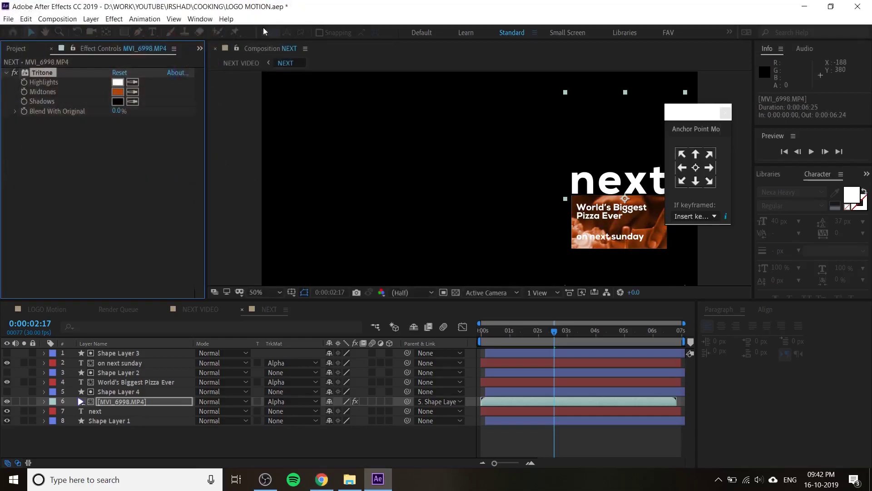
# Set the Tritone shadows to a very dark brown and deepen the midtones to a darker burnt orange
pyautogui.click(118, 100)
pyautogui.click(109, 32)
pyautogui.moveTo(109, 32)
pyautogui.mouseDown()
pyautogui.moveTo(148, 97)
pyautogui.moveTo(158, 172)
pyautogui.moveTo(158, 129)
pyautogui.moveTo(127, 123)
pyautogui.moveTo(137, 151)
pyautogui.mouseUp()
pyautogui.click(263, 29)
pyautogui.click(118, 91)
pyautogui.moveTo(136, 74); pyautogui.dragTo(158, 98)
pyautogui.click(263, 30)
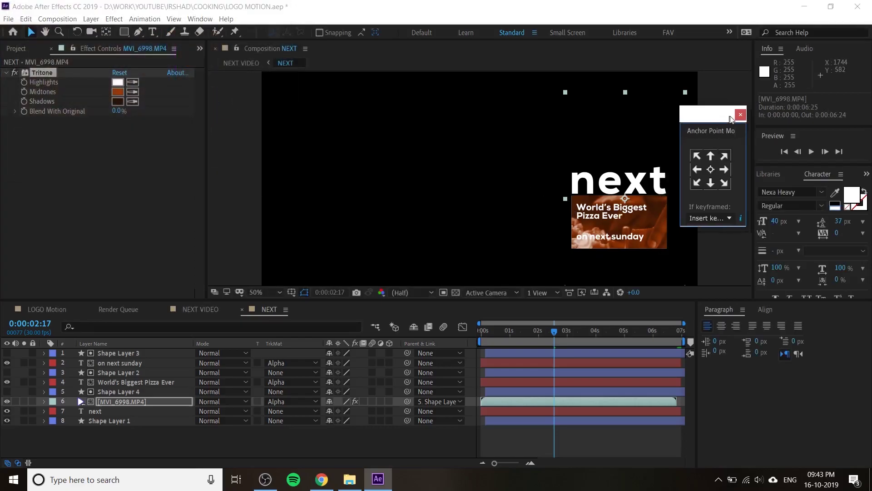
# Play back and scrub the NEXT composition to check the recolored video card
pyautogui.scroll(-2, 579, 159)
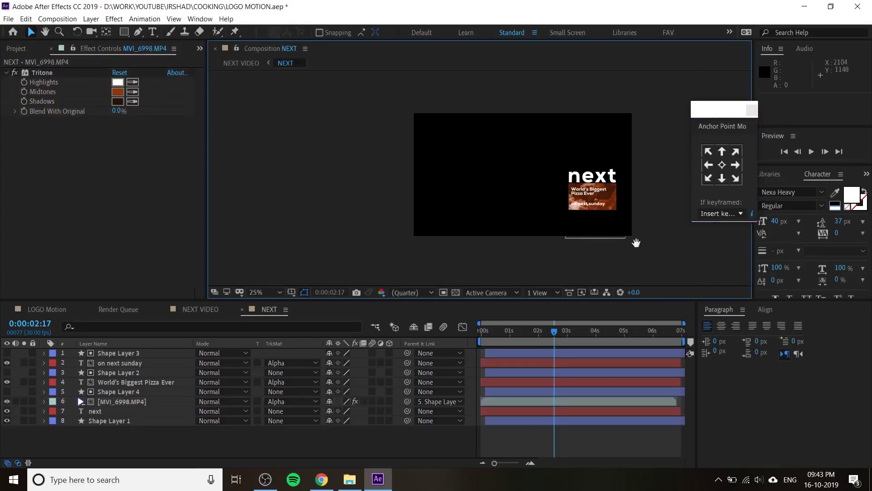
pyautogui.press('space')
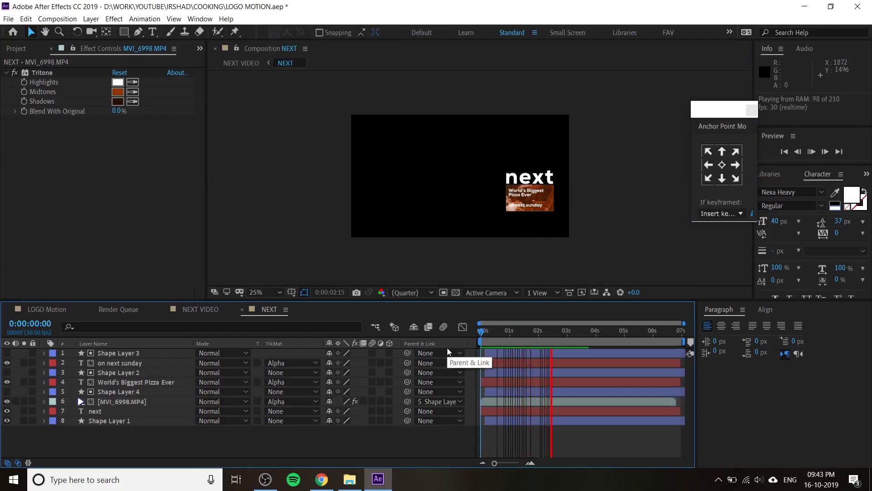
pyautogui.moveTo(581, 336); pyautogui.dragTo(544, 336)
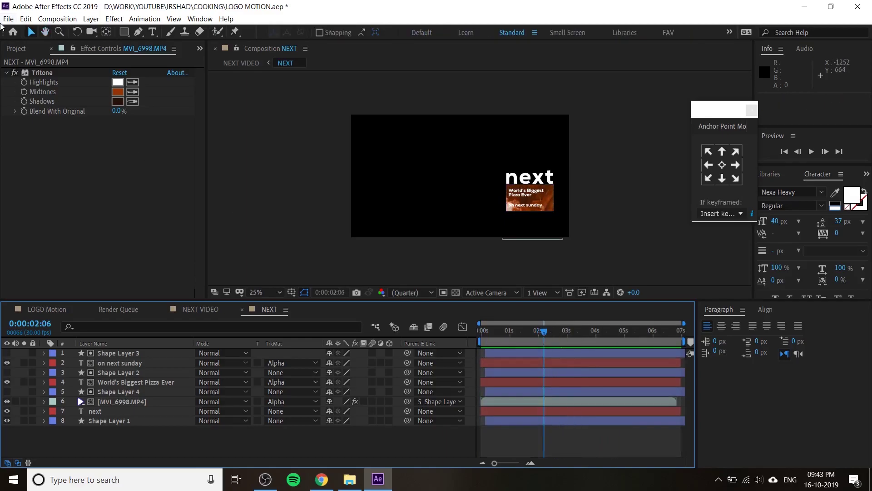
# Add the NEXT composition to the render queue and choose QuickTime as its output format
pyautogui.click(57, 18)
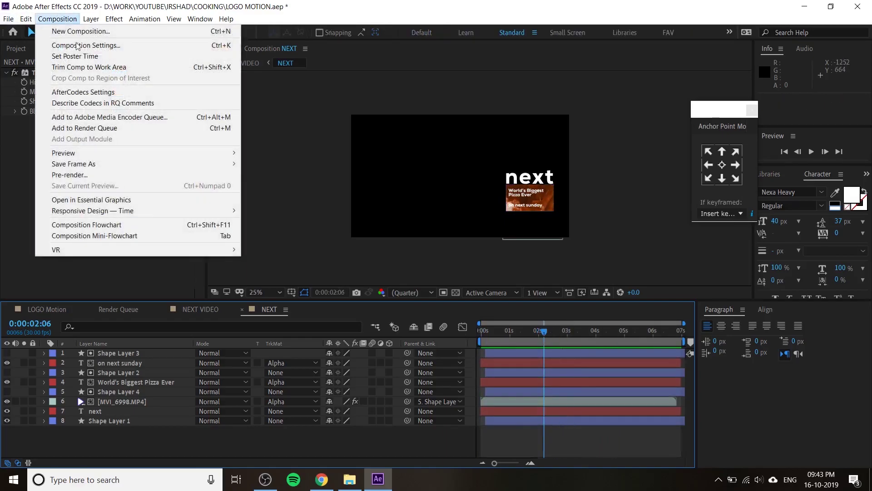
pyautogui.click(113, 130)
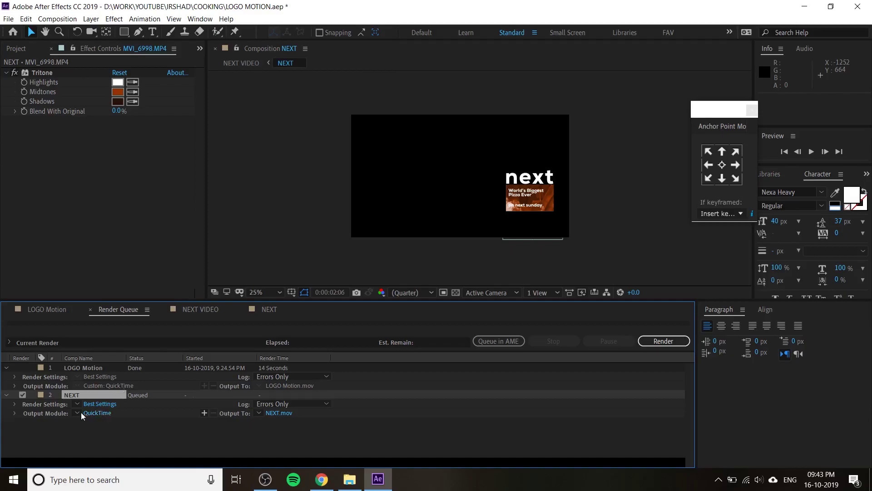
pyautogui.click(98, 413)
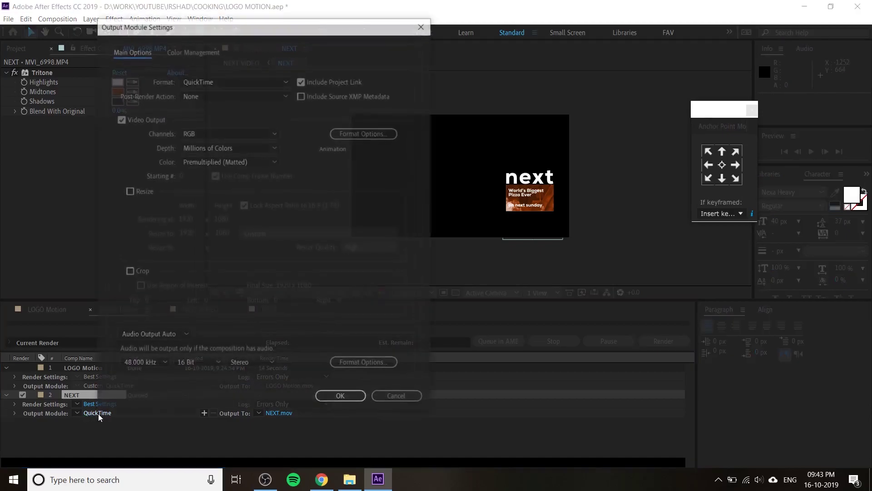
pyautogui.click(208, 81)
pyautogui.click(211, 232)
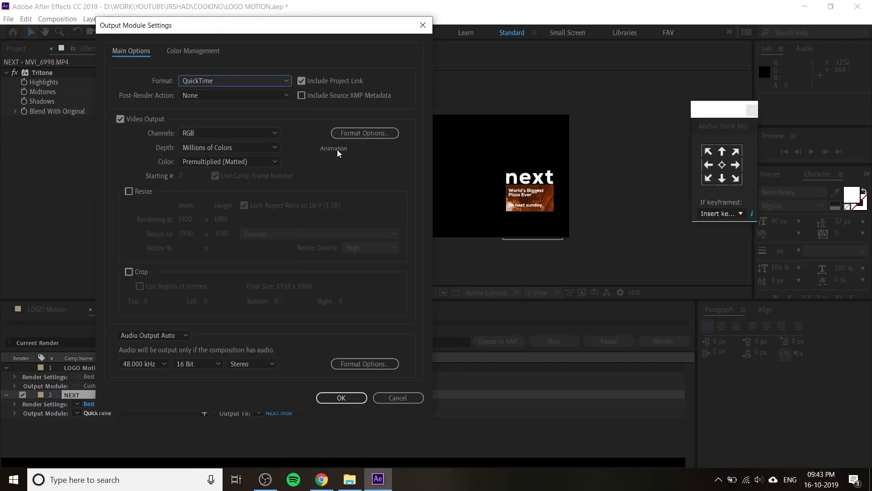
# Configure the output module with the Animation video codec and RGB + Alpha channels
pyautogui.click(358, 134)
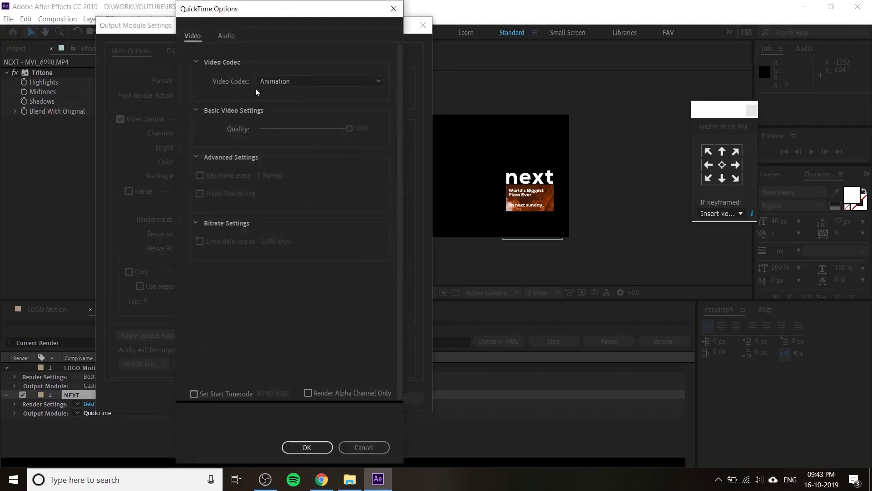
pyautogui.click(285, 82)
pyautogui.click(287, 92)
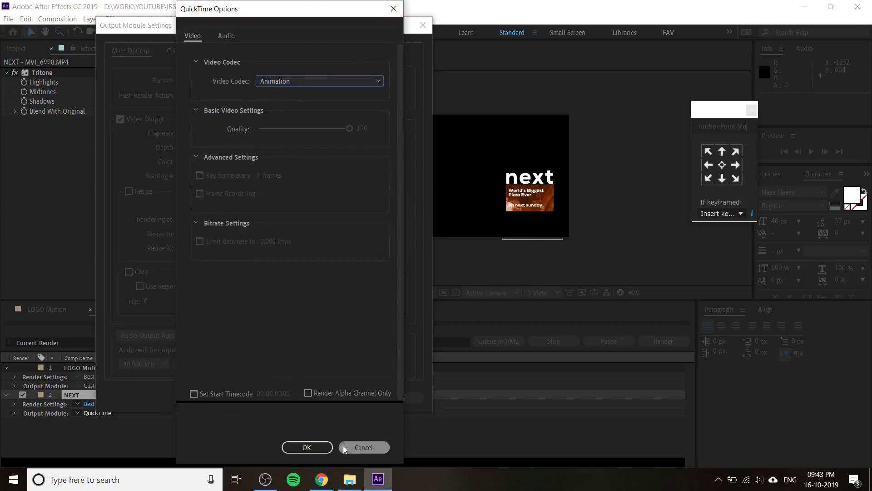
pyautogui.click(316, 443)
pyautogui.click(183, 135)
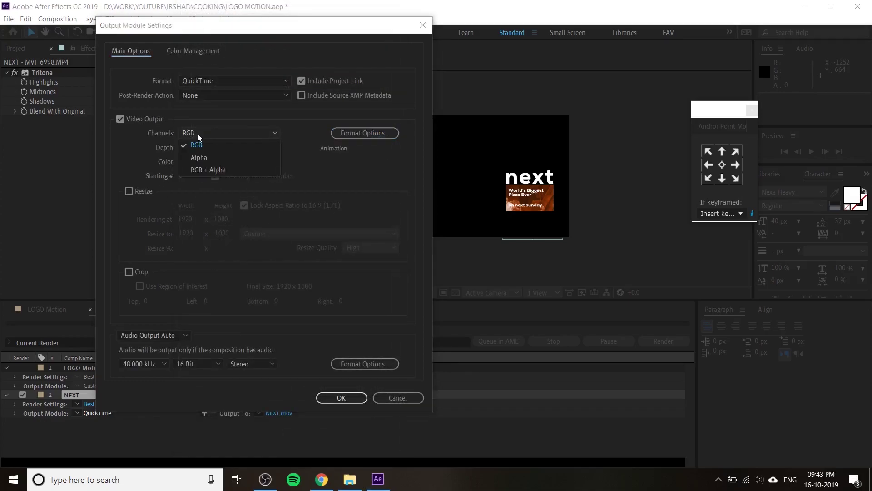
pyautogui.click(211, 168)
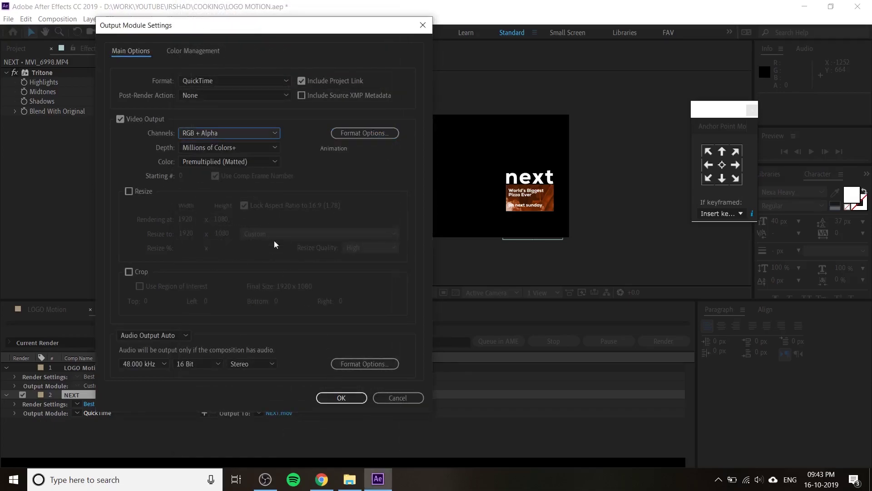
pyautogui.click(341, 398)
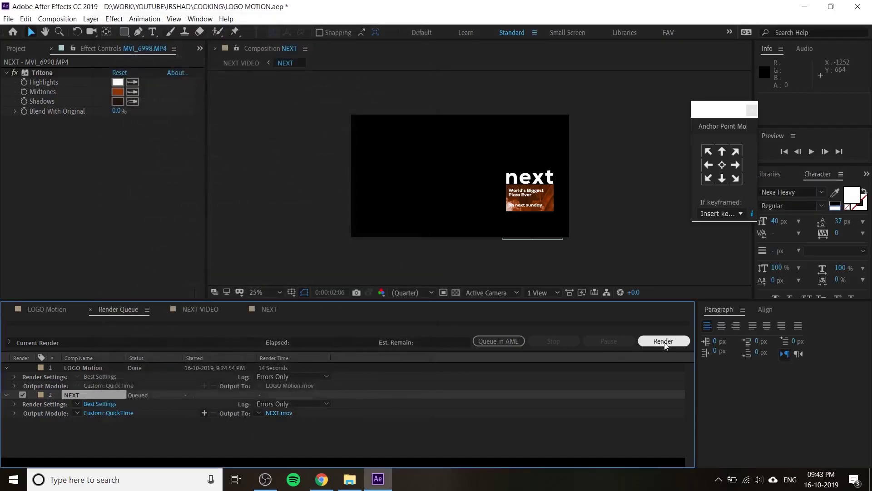
# Save the output movie as NEXT in the COOKING folder and start the render
pyautogui.click(281, 413)
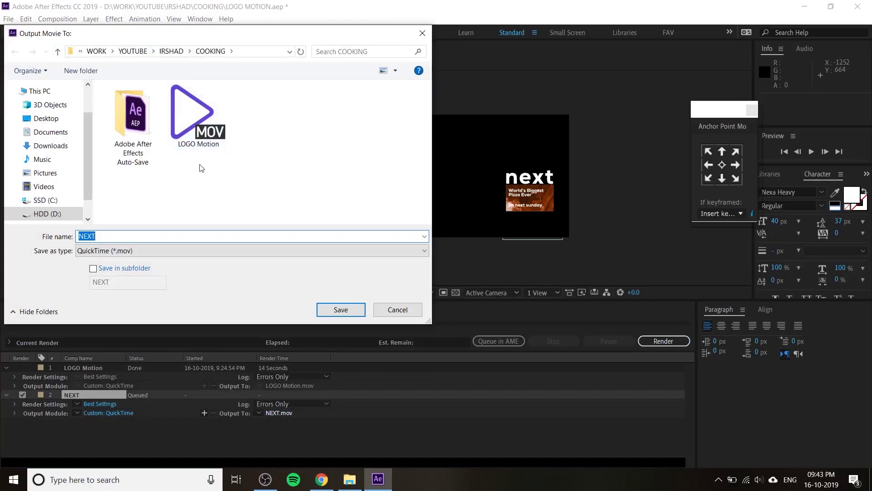
pyautogui.click(326, 314)
pyautogui.click(669, 340)
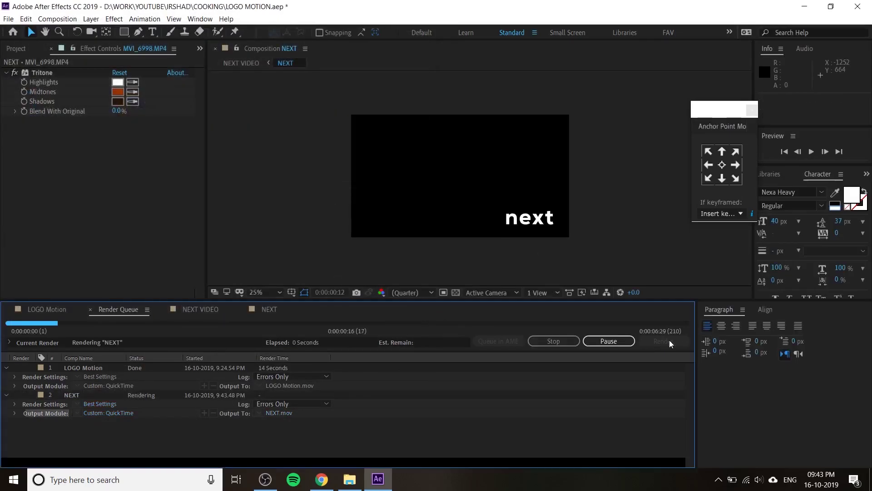